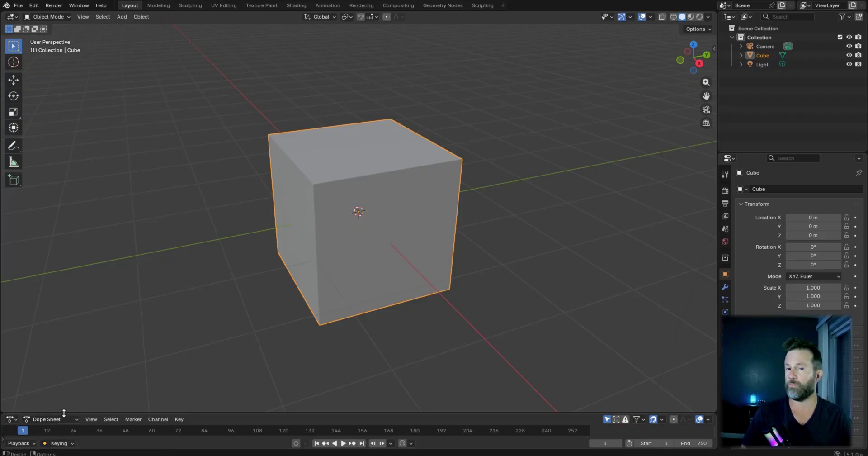
- Drag the viewport–Dope Sheet border up to enlarge the Dope Sheet, then back down partway
drag(64, 412, 64, 341)
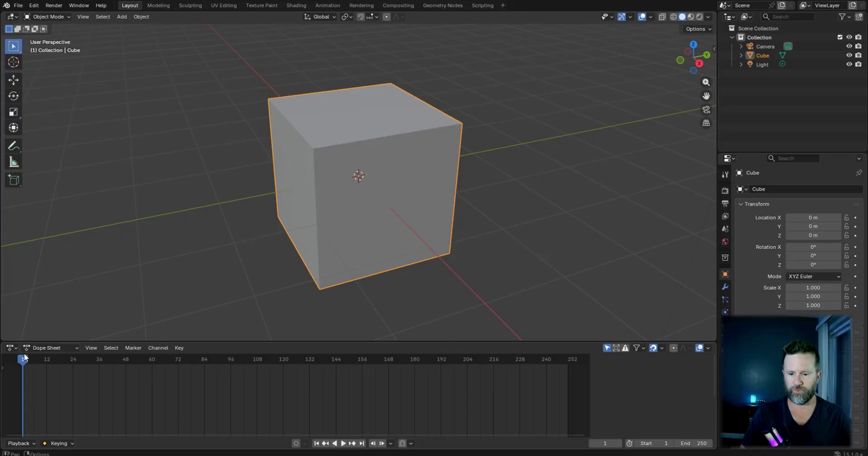
click(11, 348)
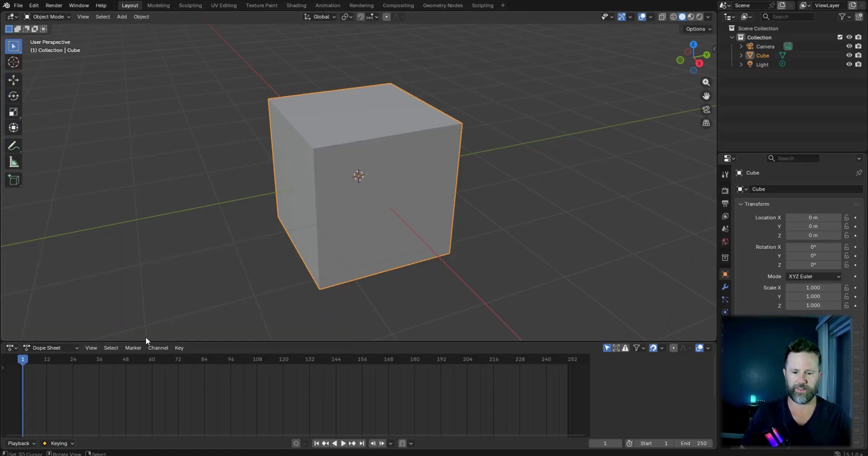
drag(146, 339, 162, 393)
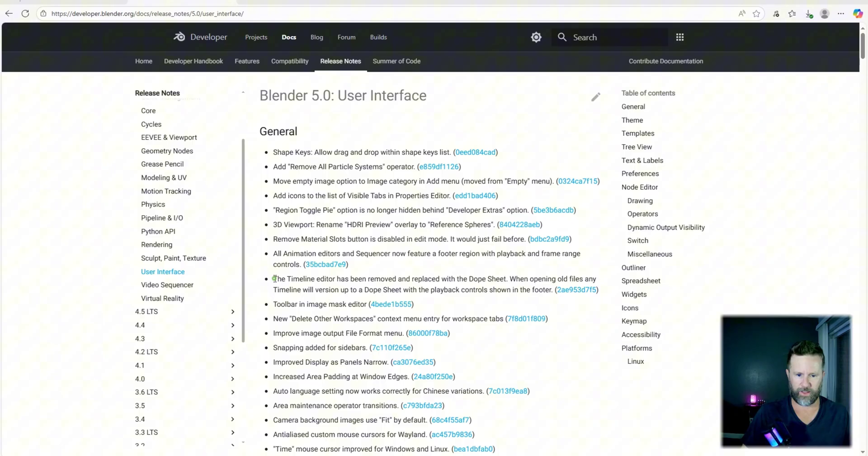
- Highlight the release-note bullet 'The Timeline editor has been removed…'
drag(273, 279, 601, 289)
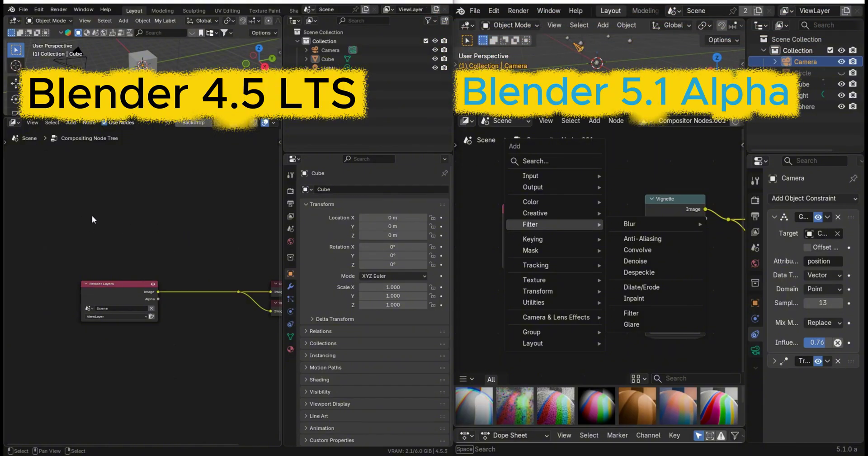
key(shift+a)
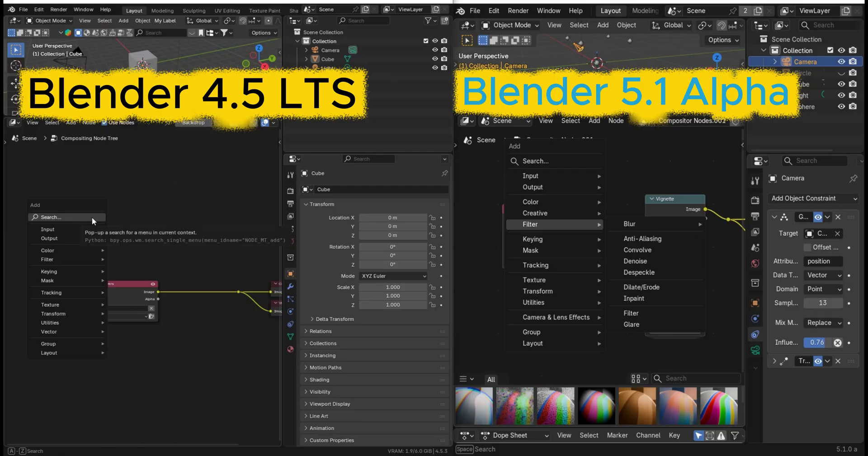
mouse_move(65, 274)
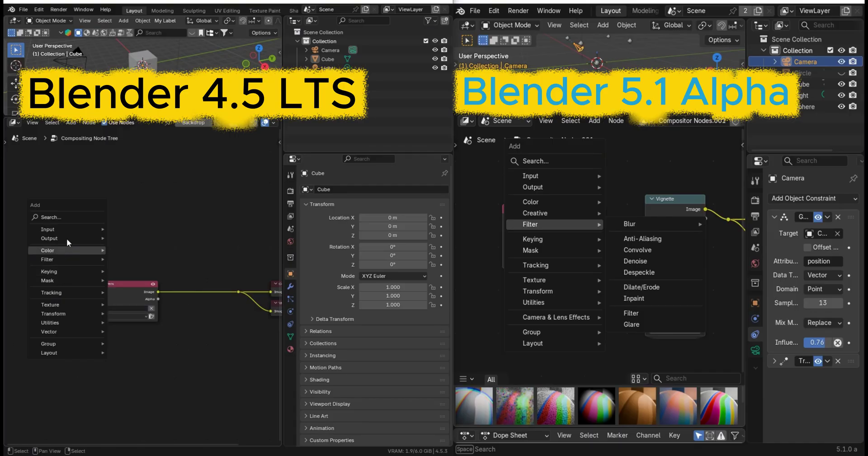
mouse_move(66, 252)
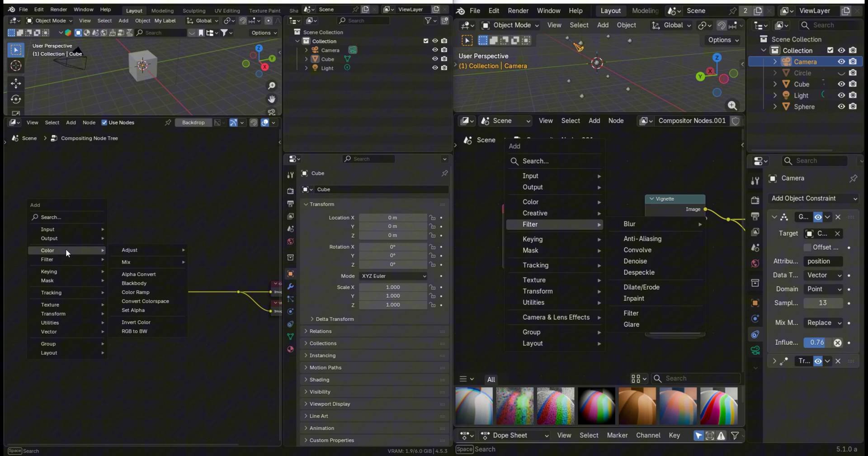
mouse_move(81, 291)
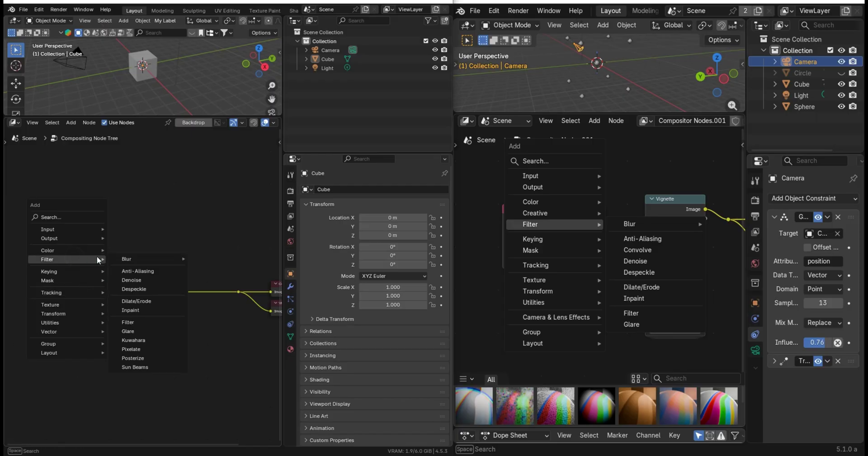
mouse_move(123, 258)
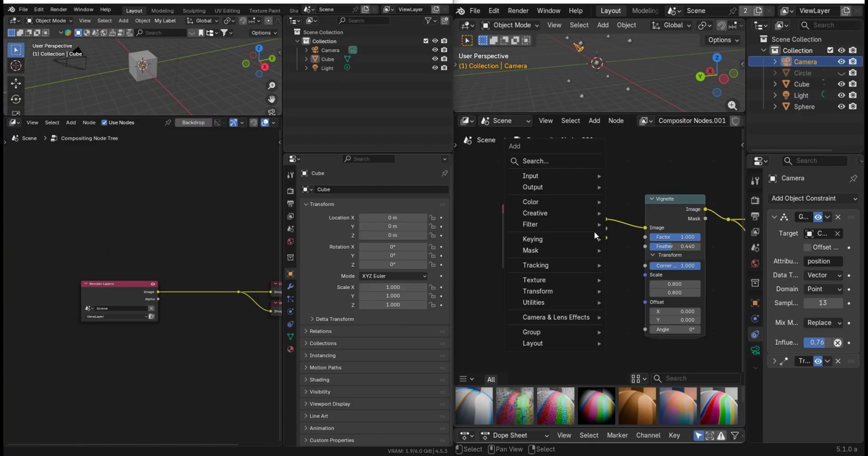
mouse_move(633, 229)
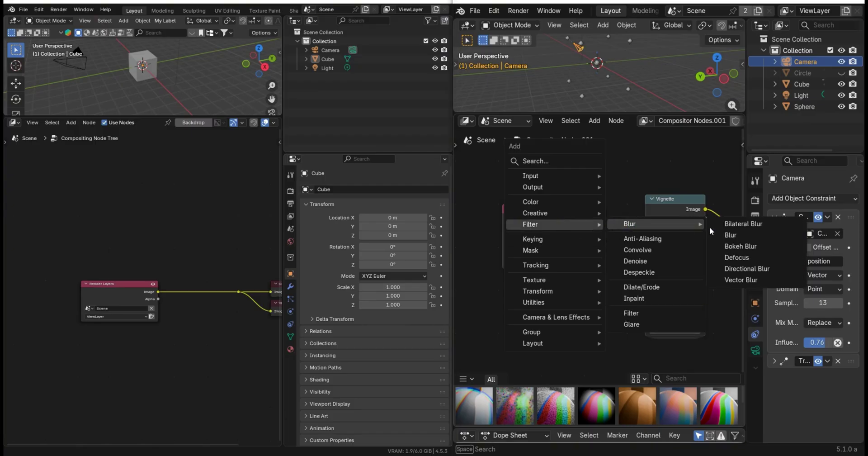
mouse_move(572, 213)
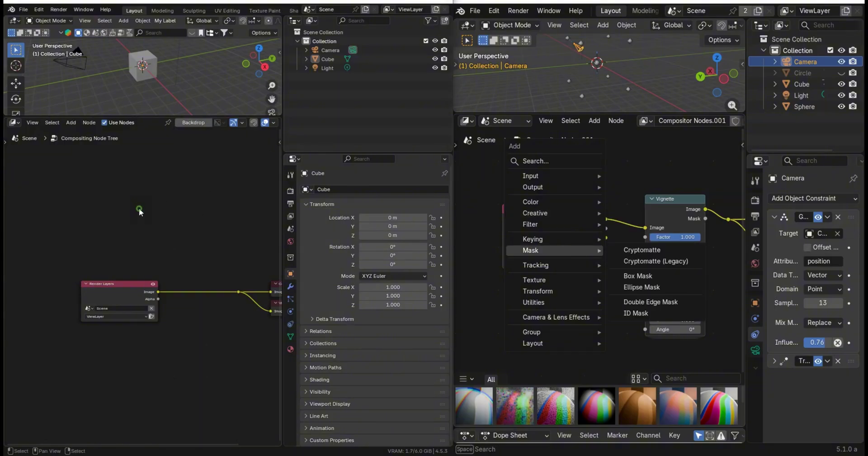
- Bring up the Add menu in the left compositor with Shift+A, then dismiss it
key(shift+a)
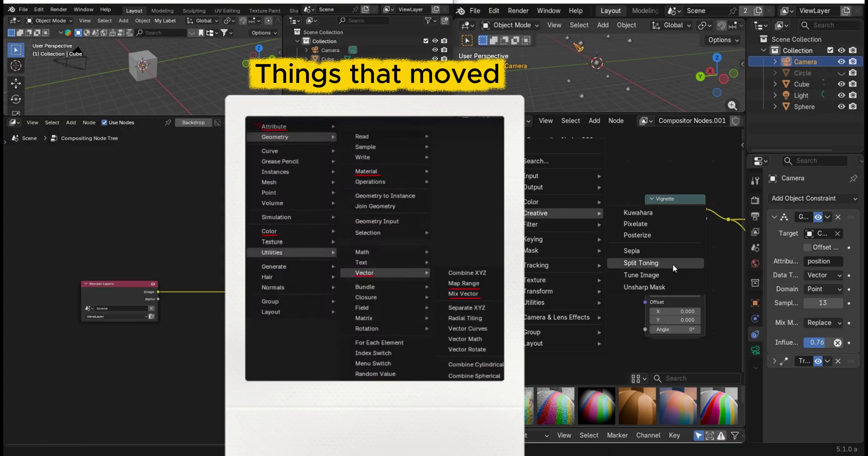
key(Escape)
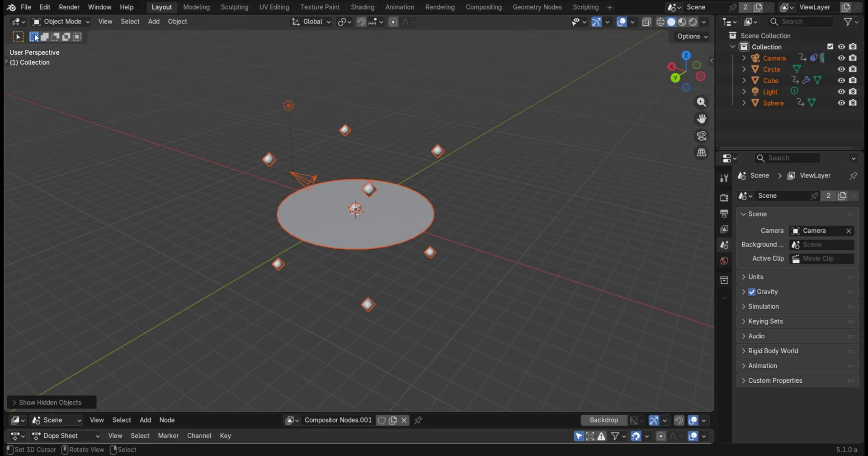
- Look through the File > Import options, then close the menu without choosing
click(28, 10)
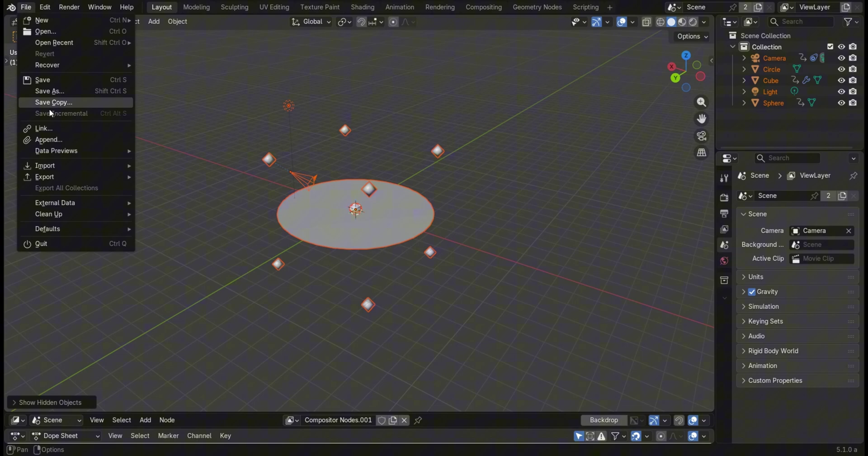
mouse_move(70, 167)
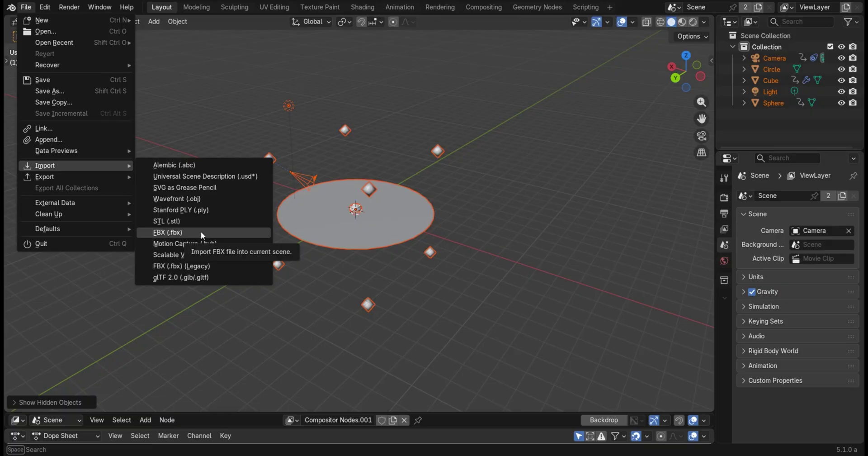
key(Escape)
key(Escape)
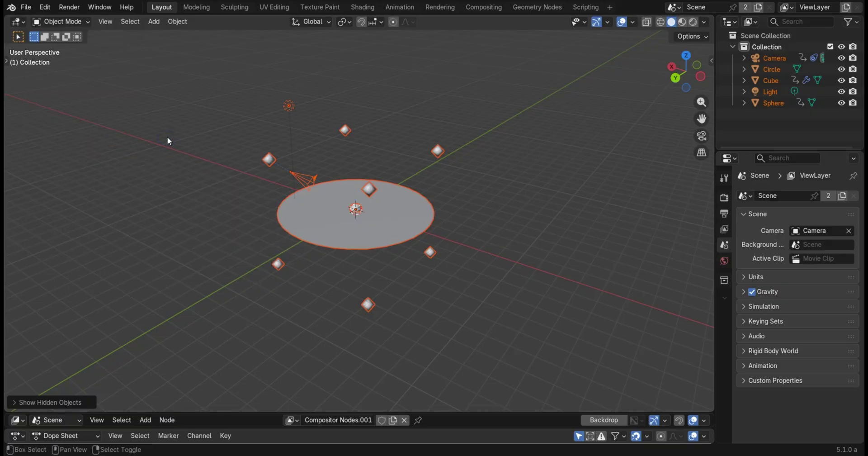
- Go to the Add menu's Image category to reach Mesh Plane
key(shift+a)
mouse_move(167, 138)
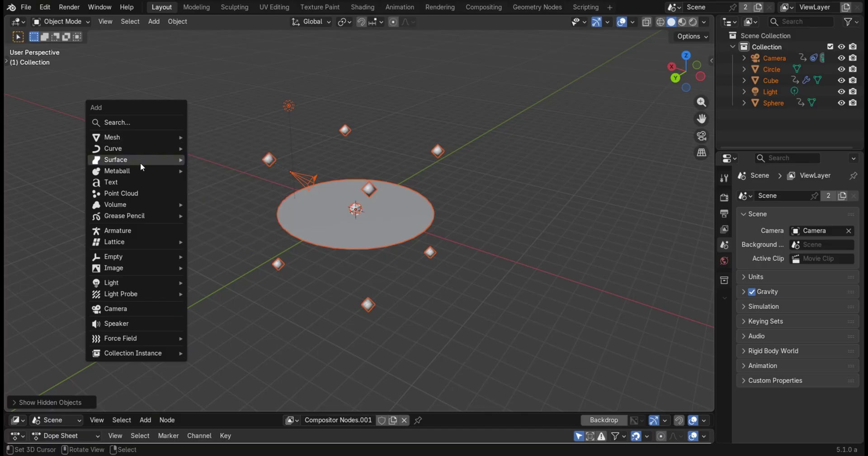
mouse_move(150, 245)
mouse_move(131, 258)
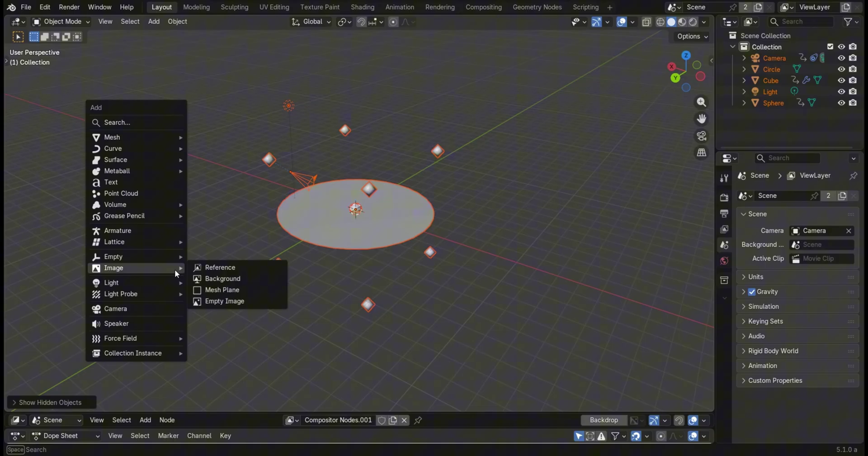
- Import the Blade Runner still from Downloads as a mesh plane, using thumbnail view
click(246, 288)
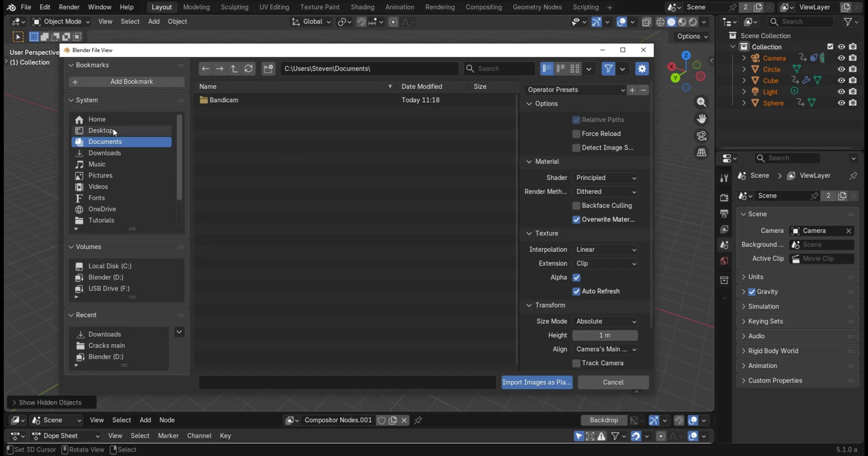
click(105, 153)
click(575, 68)
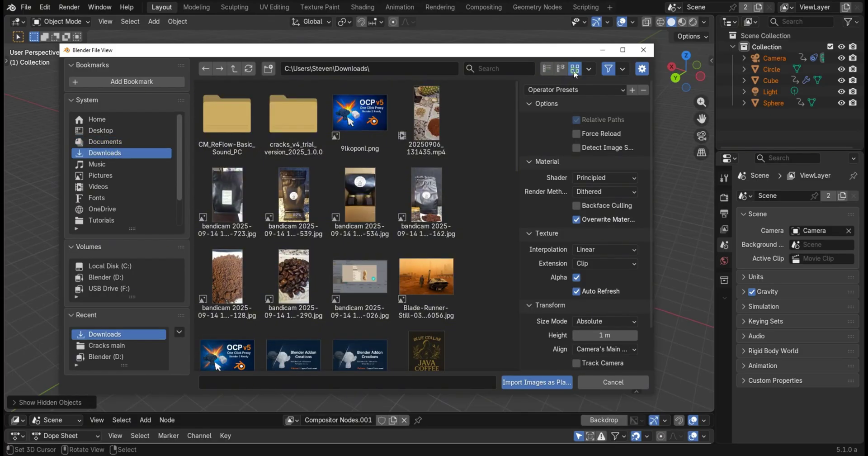
double_click(424, 269)
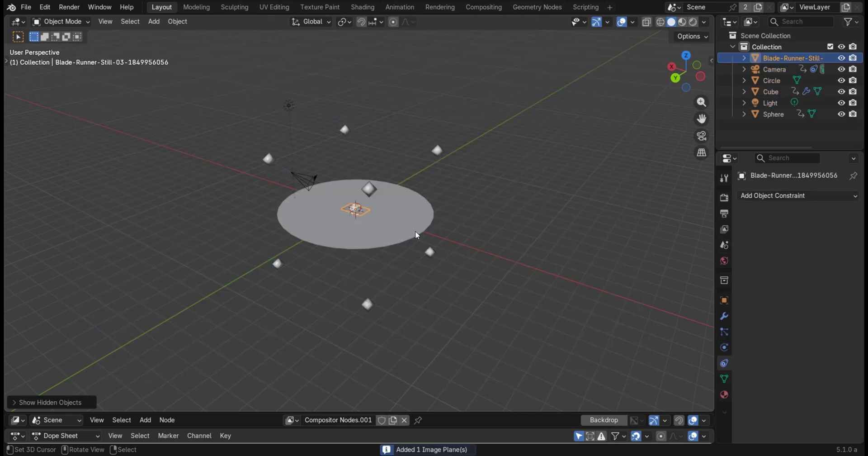
- Isolate the image plane in Material Preview, viewed from top and zoomed in
key(KP_Divide)
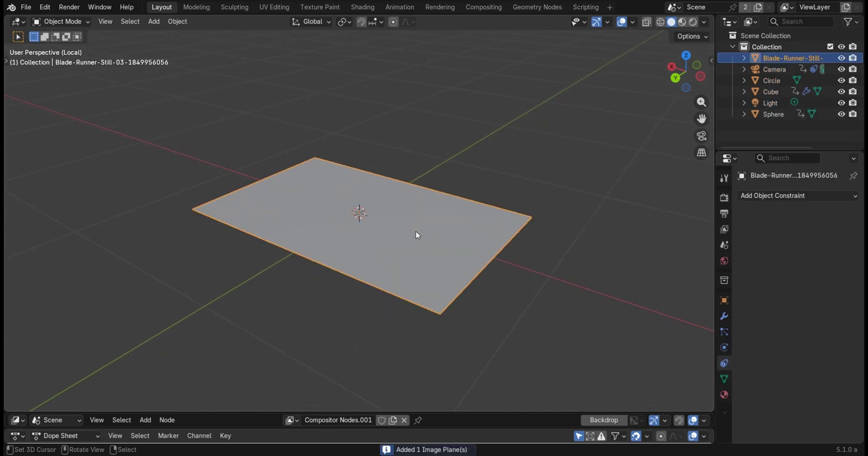
click(683, 22)
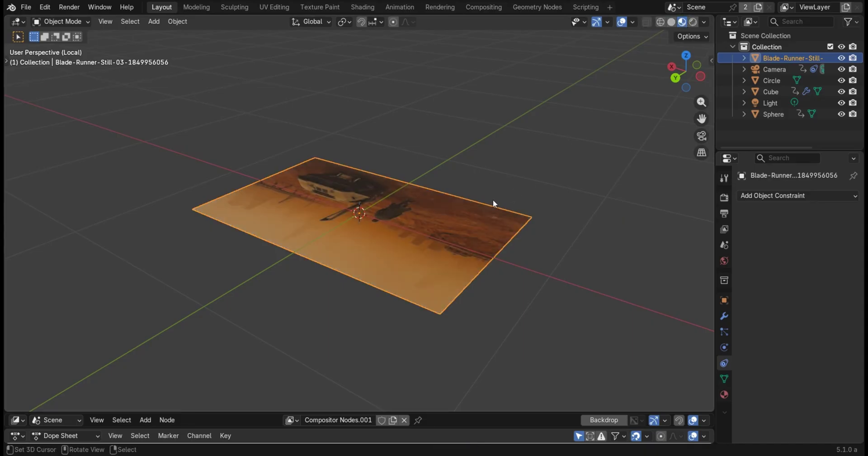
key(KP_7)
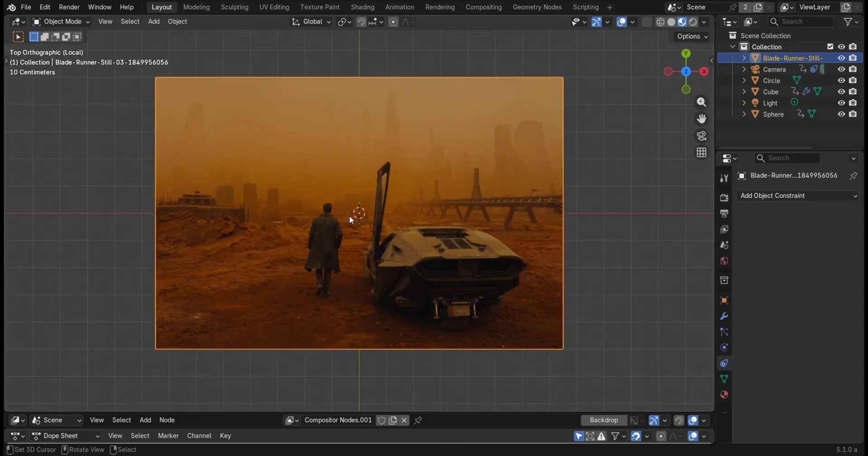
scroll(399, 204, up, 2)
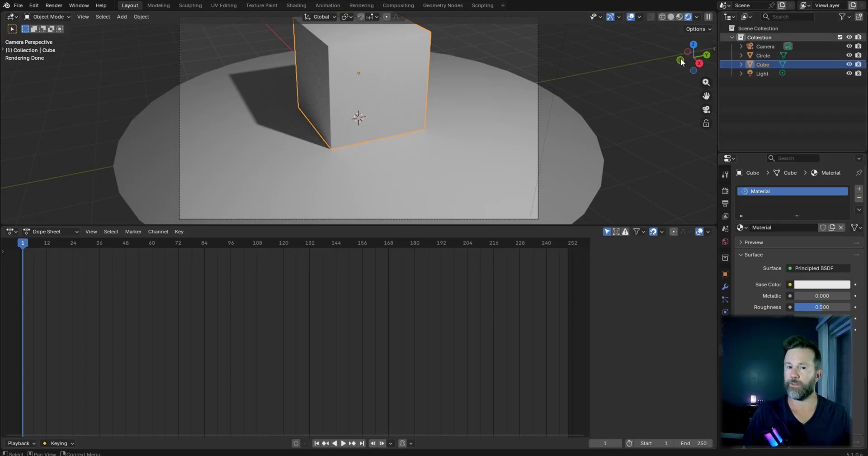
- Turn the bottom area into a Compositor with a new node tree and more room
click(16, 232)
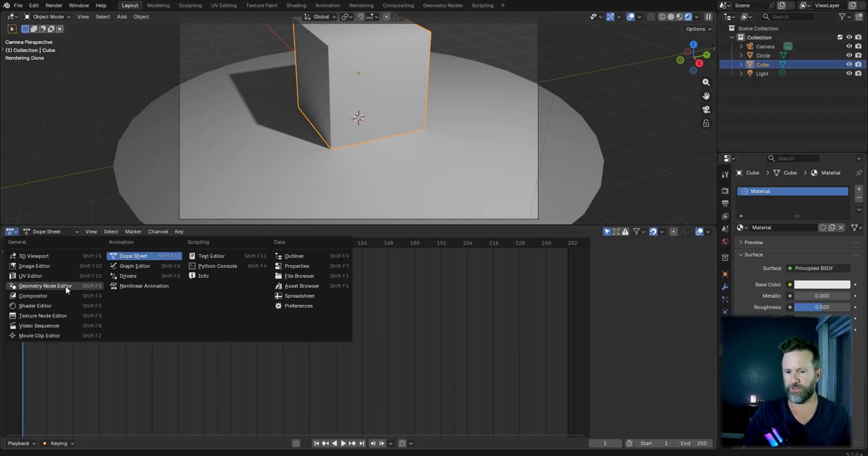
click(47, 295)
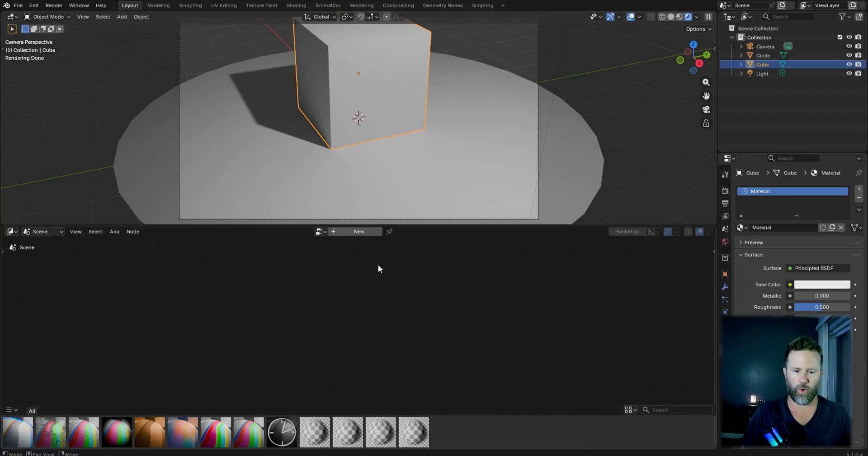
click(362, 231)
key(Home)
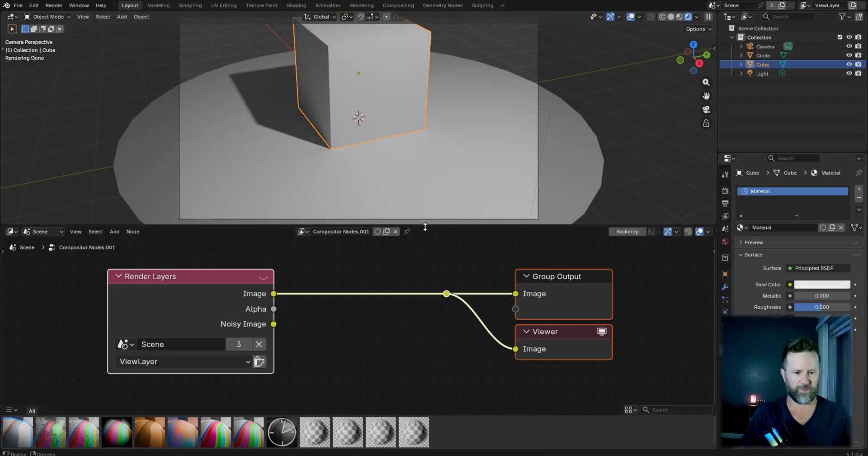
drag(426, 226, 430, 189)
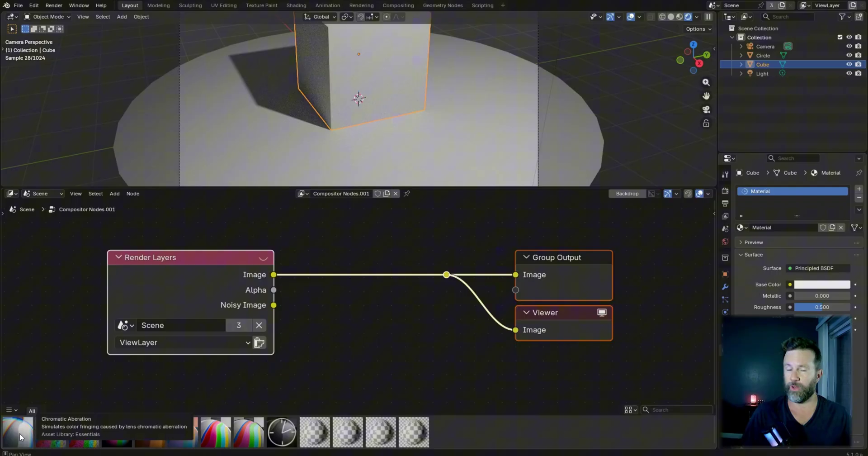
- Insert Chromatic Aberration on the Render Layers link and set its Factor to 0.250
drag(21, 436, 41, 403)
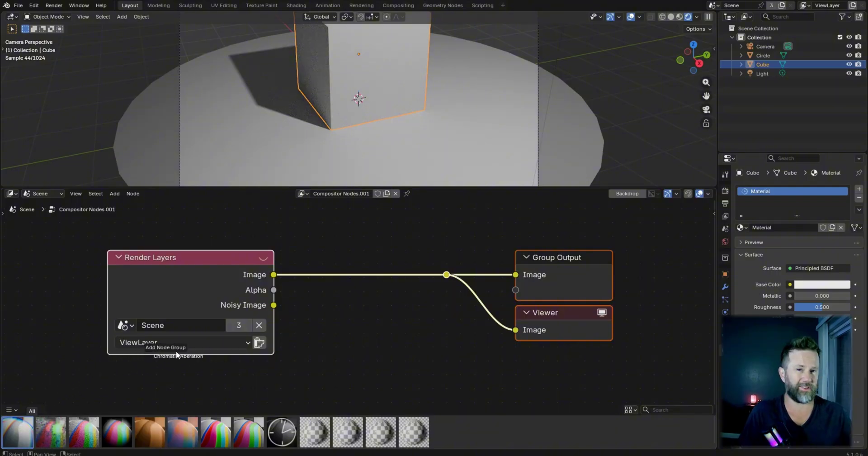
drag(175, 350, 355, 262)
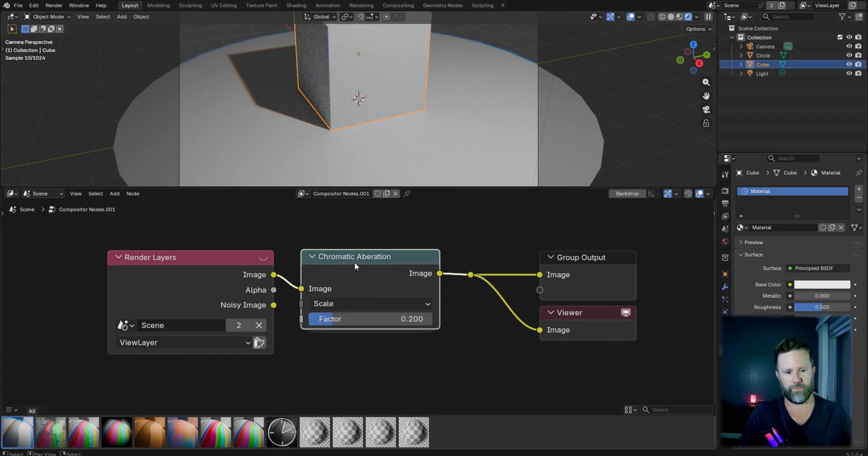
drag(368, 319, 393, 319)
- Enter the Chromatic Aberration group and maximize the node editor with Ctrl+Space
key(Tab)
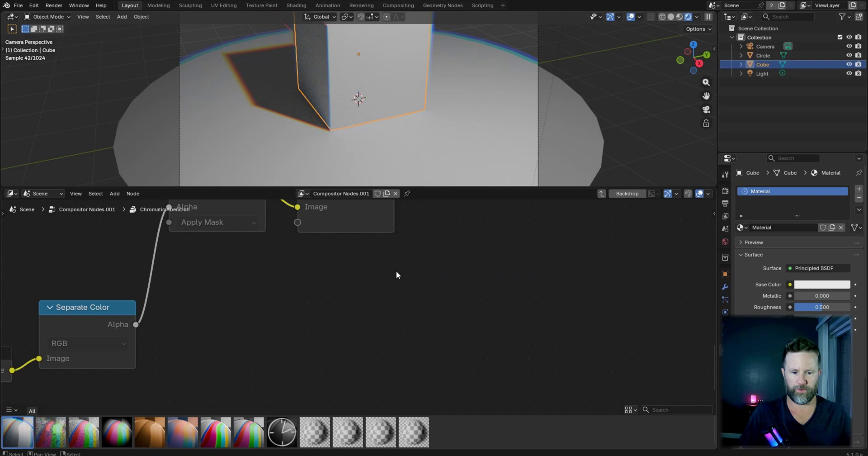
scroll(321, 241, down, 6)
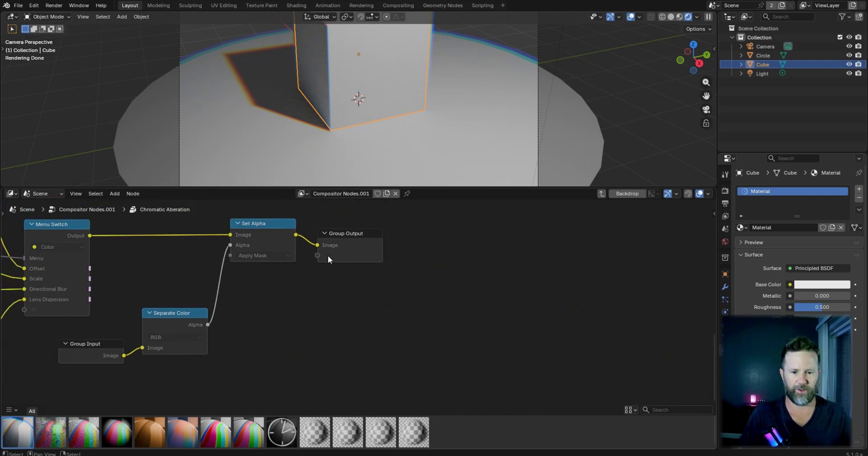
middle_drag(227, 270, 435, 281)
middle_drag(415, 244, 416, 260)
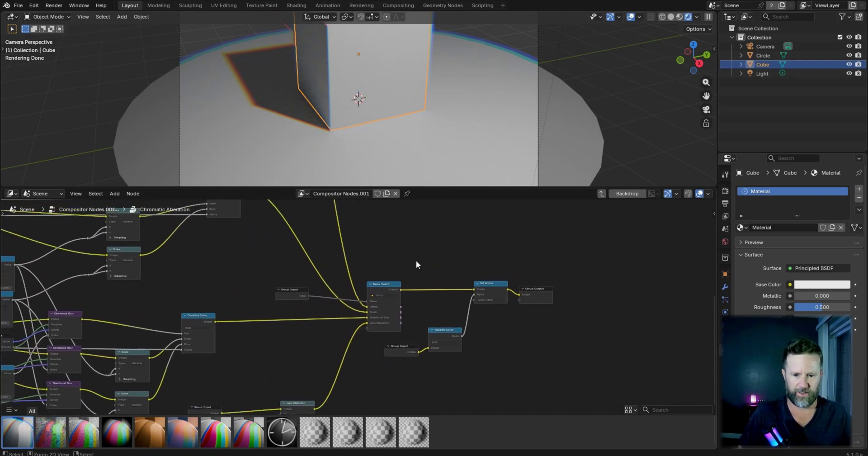
key(ctrl+space)
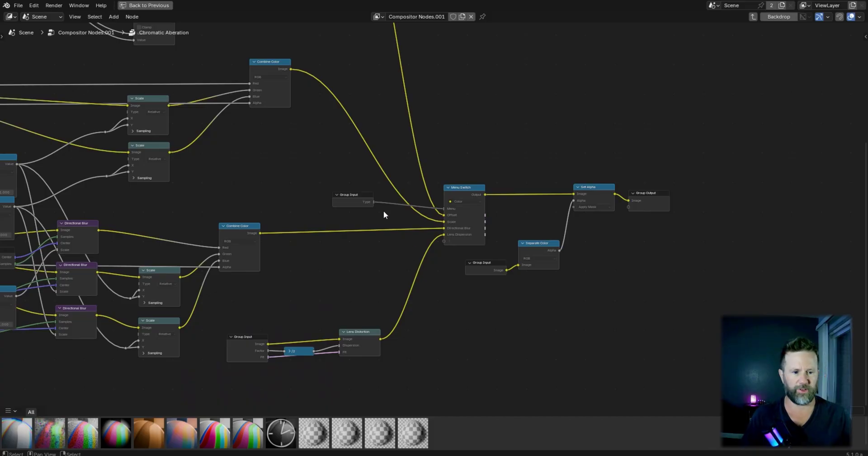
- Inspect the group's Add, Multiply, Translate and Menu Switch nodes
middle_drag(456, 175, 535, 205)
ctrl+middle_drag(557, 162, 533, 163)
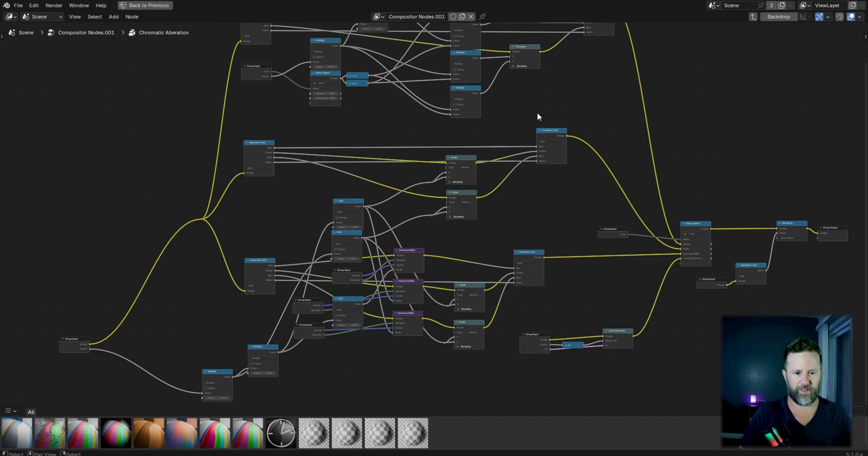
scroll(538, 116, up, 2)
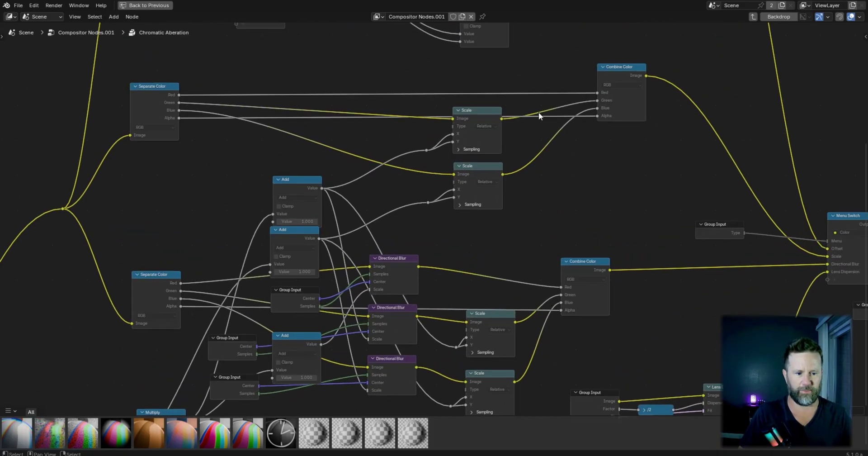
click(284, 189)
middle_drag(551, 23, 507, 308)
drag(217, 269, 220, 273)
scroll(511, 210, up, 1)
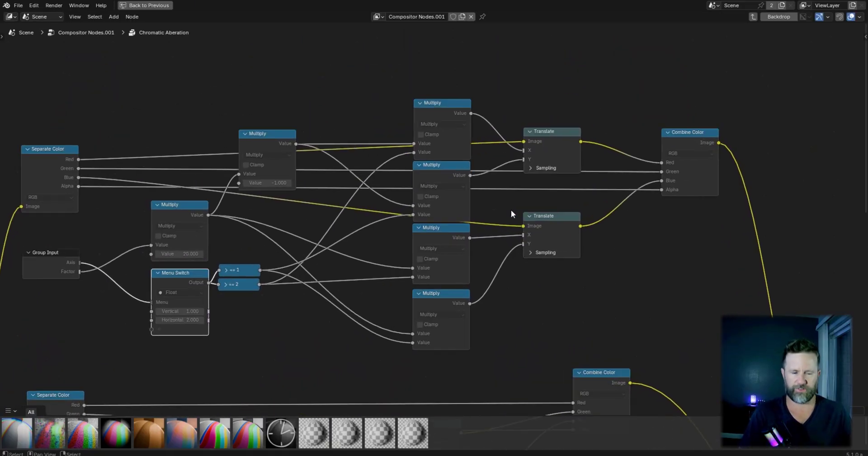
- Leave the group, then set Preferences > Interface Resolution Scale to 1.25
key(Tab)
key(ctrl+space)
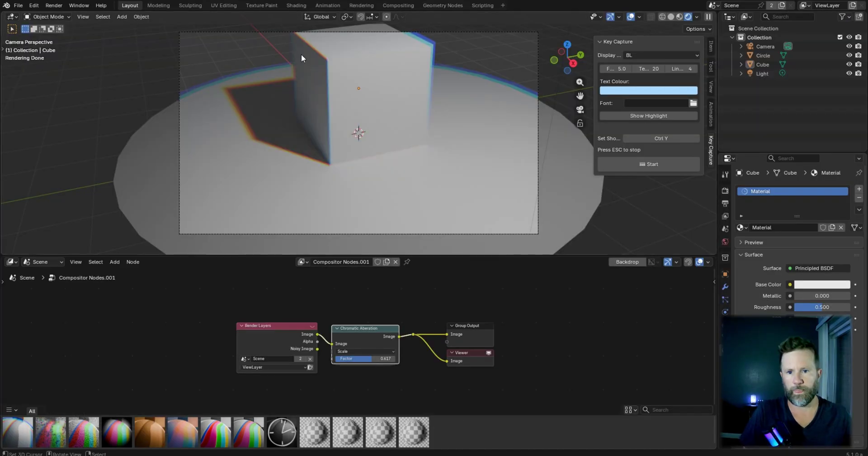
click(34, 6)
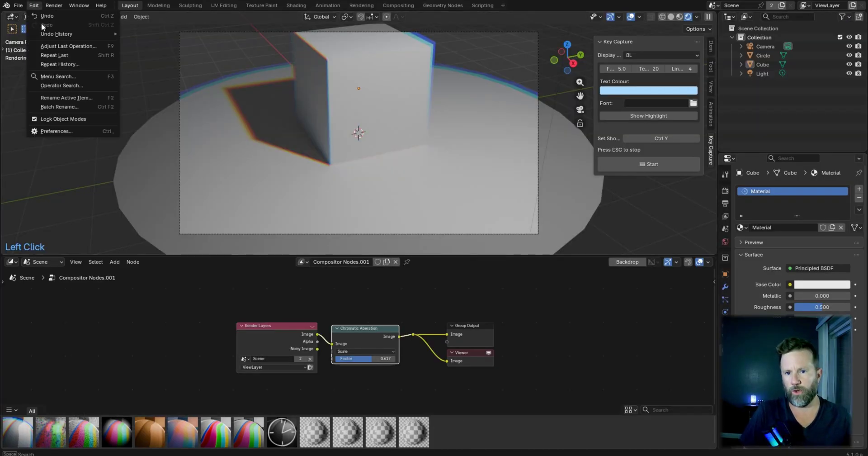
click(51, 131)
click(161, 64)
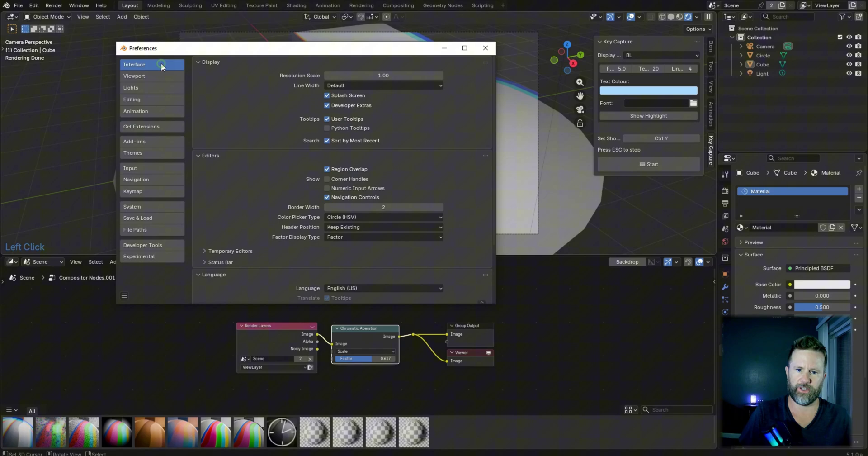
click(381, 73)
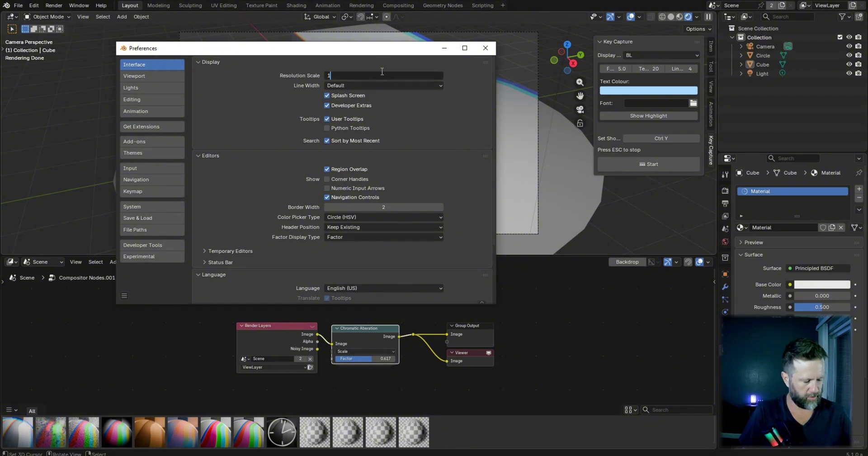
text(1.25)
key(Return)
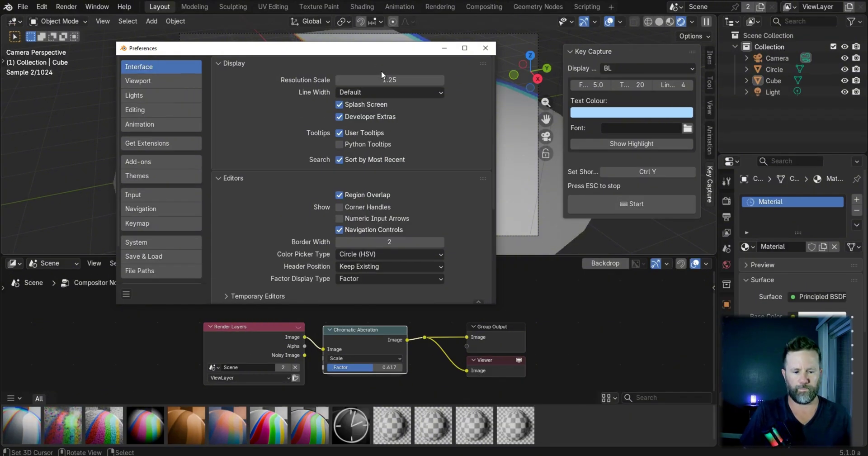
- Close Preferences and Alt-drag the Chromatic Aberration node off its links to the left
click(487, 51)
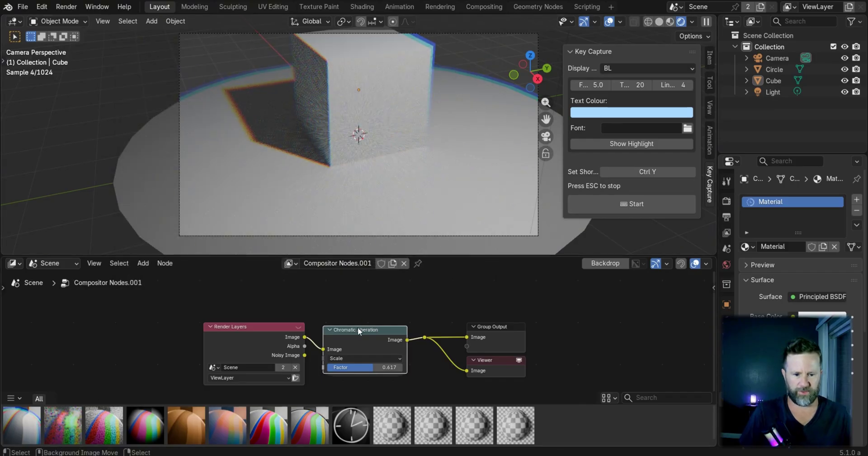
alt+drag(357, 327, 90, 308)
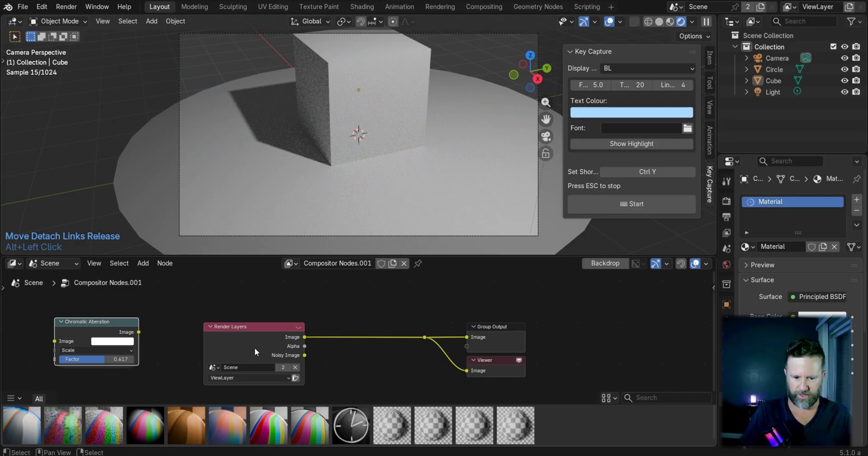
scroll(254, 347, down, 3)
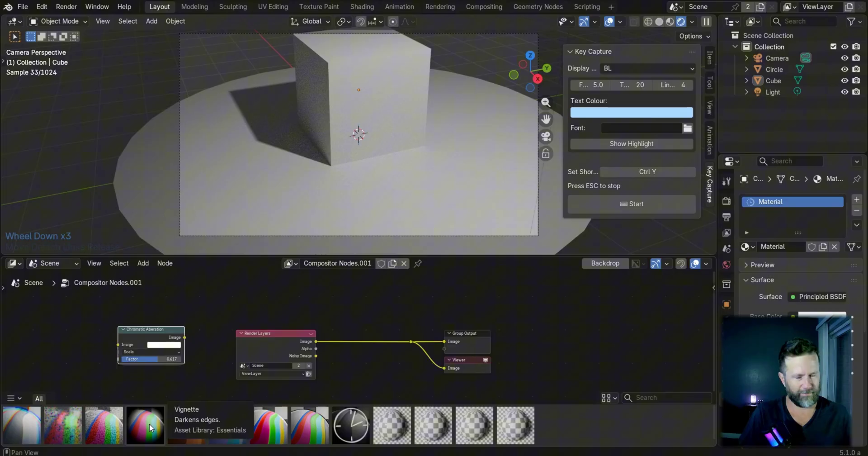
- Insert the Vignette asset into the Render Layers–Group Output link
drag(151, 427, 346, 309)
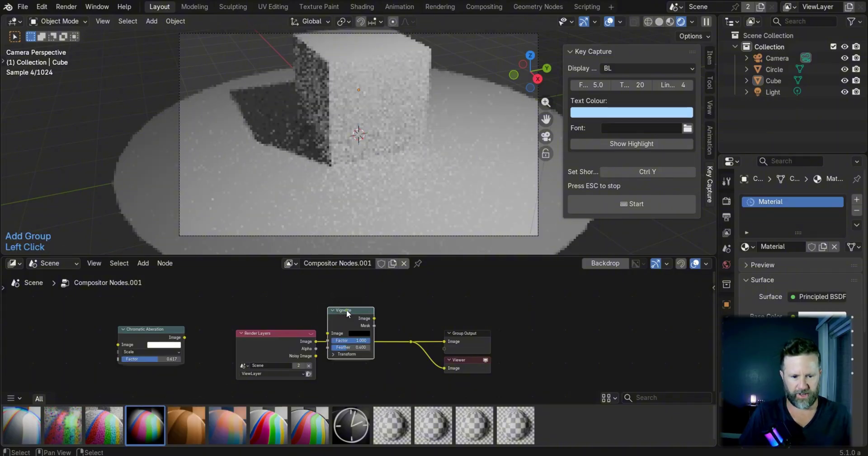
click(347, 309)
scroll(394, 332, up, 9)
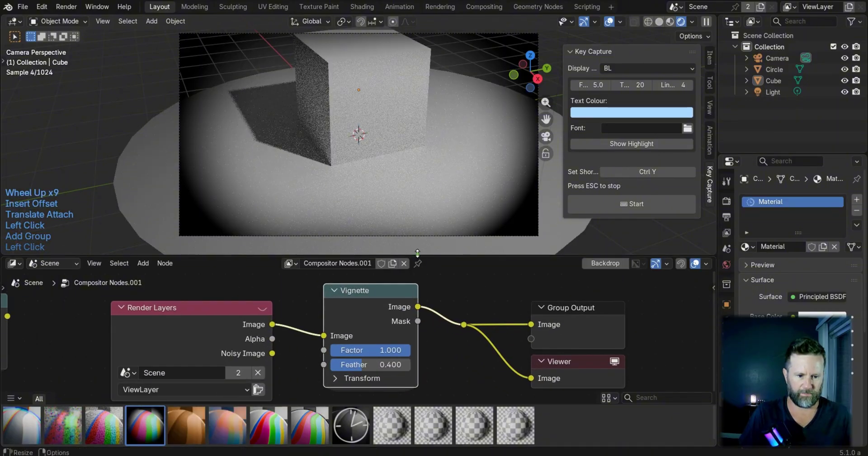
- Enlarge the node editor and reposition the Vignette node within the view
drag(417, 252, 424, 185)
scroll(427, 239, up, 3)
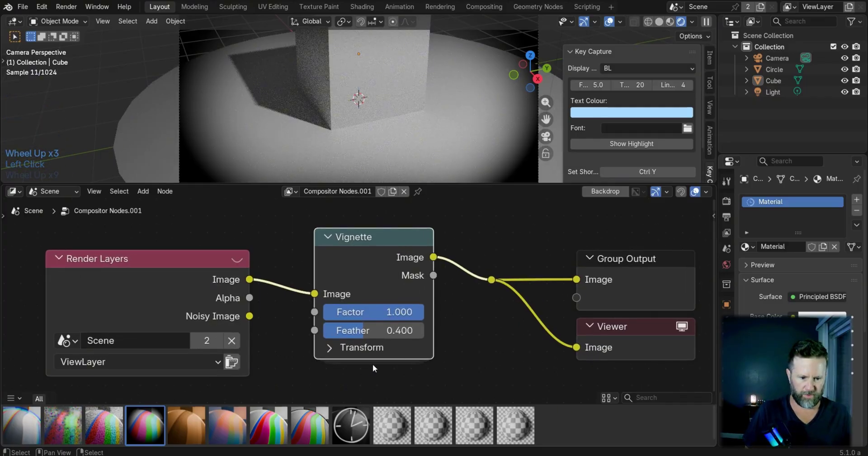
drag(381, 240, 391, 262)
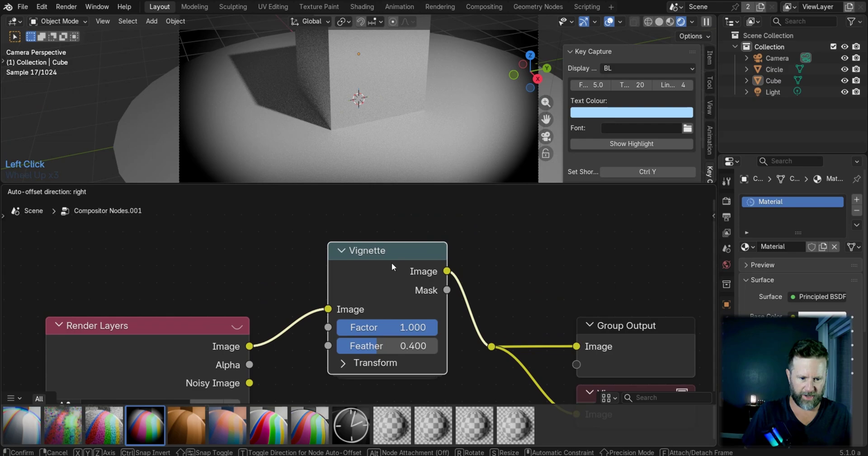
middle_drag(476, 323, 466, 259)
drag(380, 221, 380, 276)
middle_drag(436, 304, 434, 294)
- Enter the Vignette node group and maximize the node editor
key(Tab)
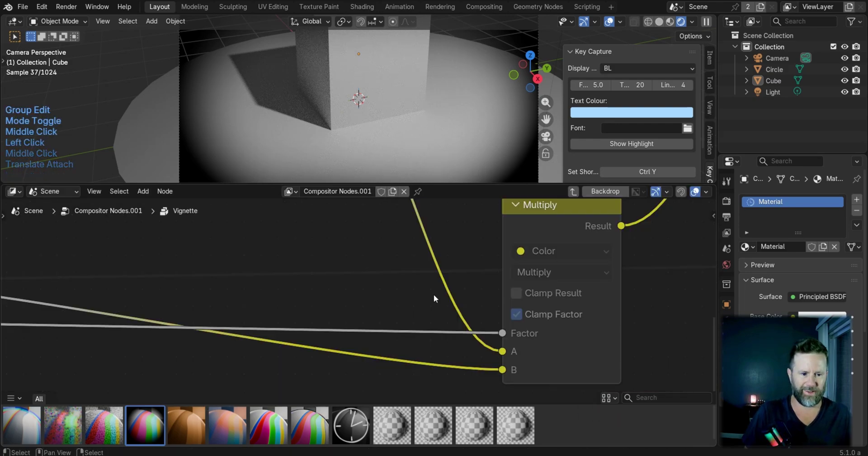
scroll(433, 294, down, 1)
scroll(434, 292, up, 2)
scroll(435, 289, down, 2)
key(ctrl+space)
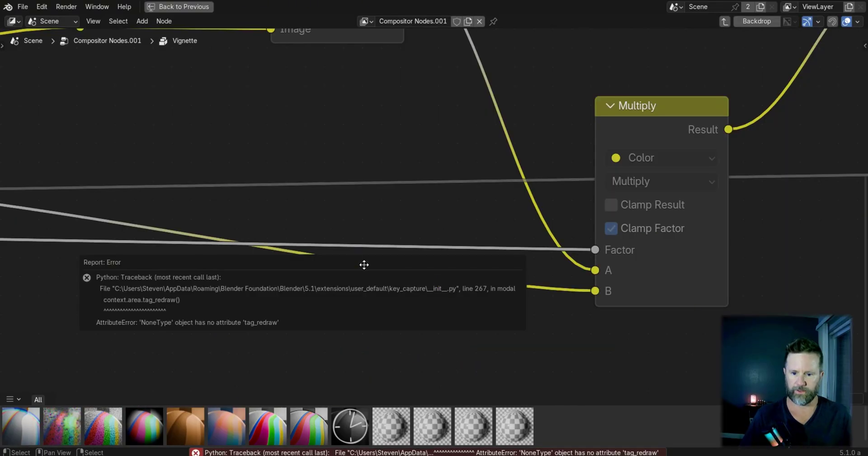
- Dismiss the Python error, inspect its traceback in the Info Log, then zoom out
click(373, 167)
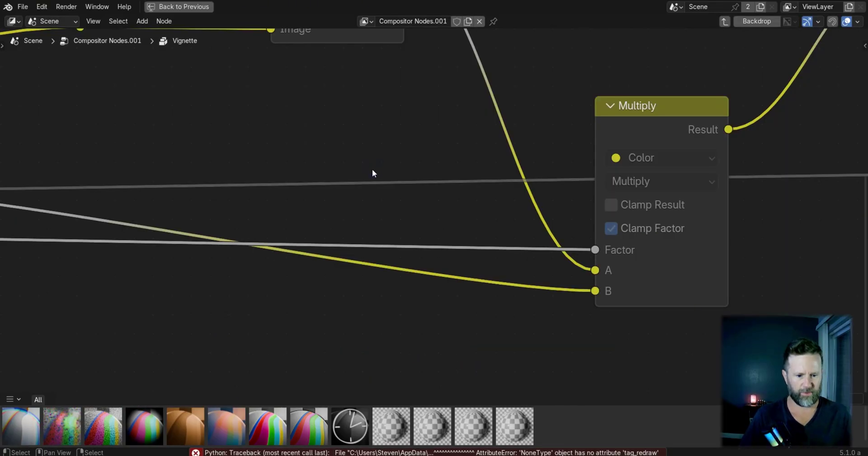
click(198, 452)
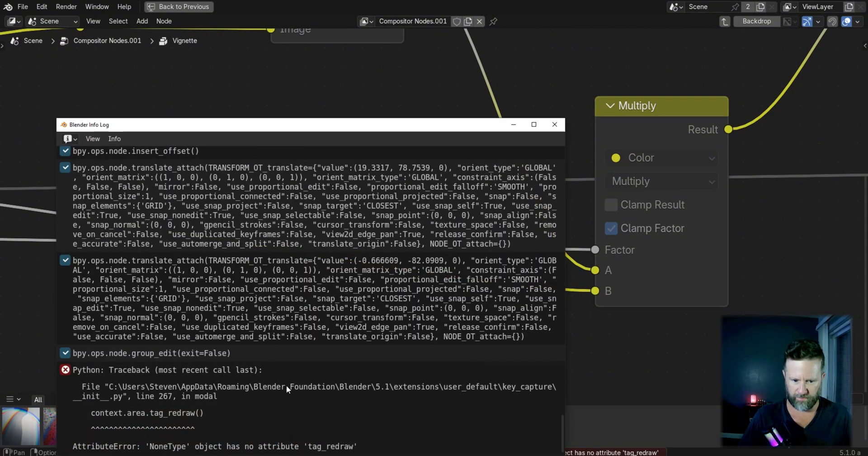
click(343, 448)
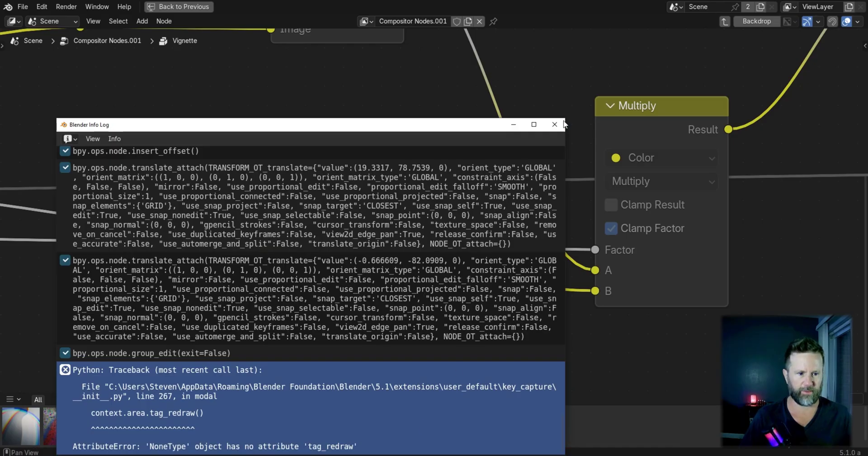
click(559, 124)
ctrl+middle_drag(287, 277, 460, 179)
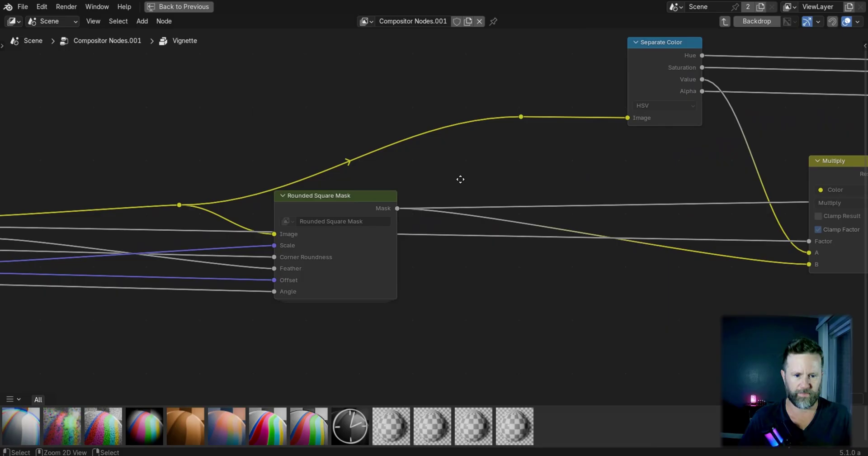
- Nudge the Rounded Square Mask node, look inside it, then exit both groups to Compositor Nodes.001
drag(348, 196, 355, 209)
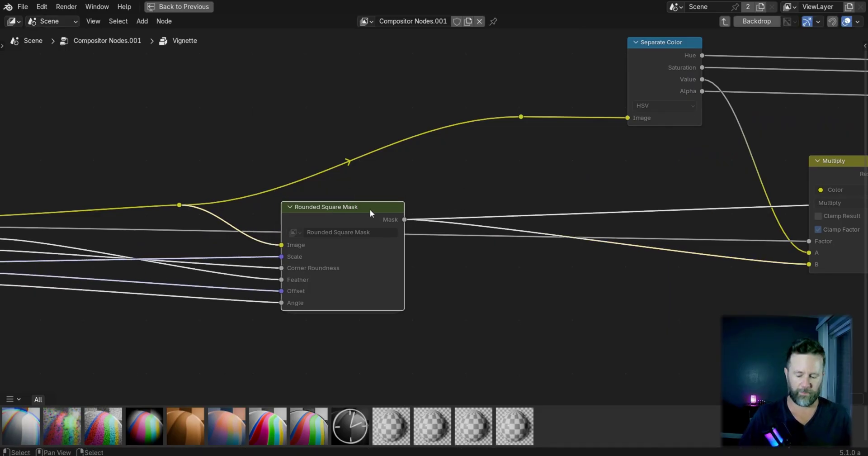
key(Tab)
scroll(398, 158, down, 3)
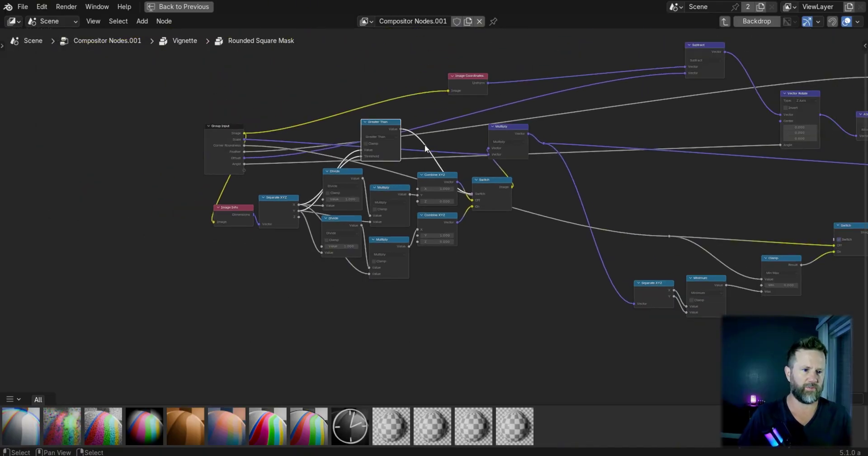
scroll(425, 147, down, 5)
key(Tab)
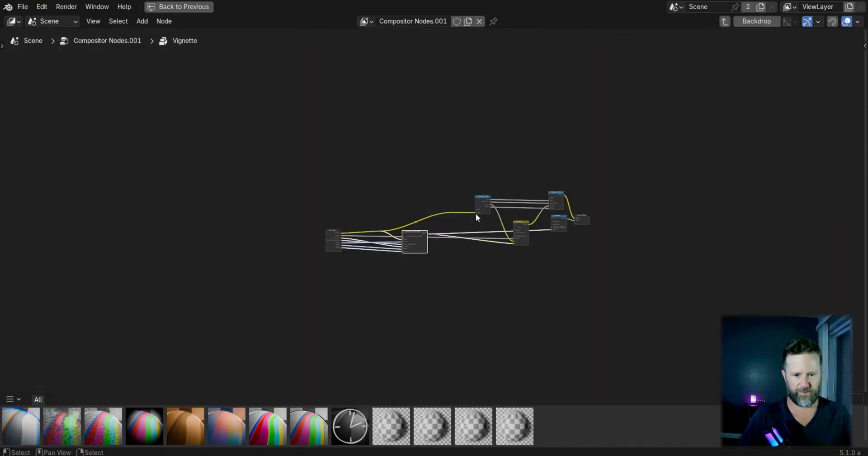
key(Tab)
key(Tab)
key(ctrl+Tab)
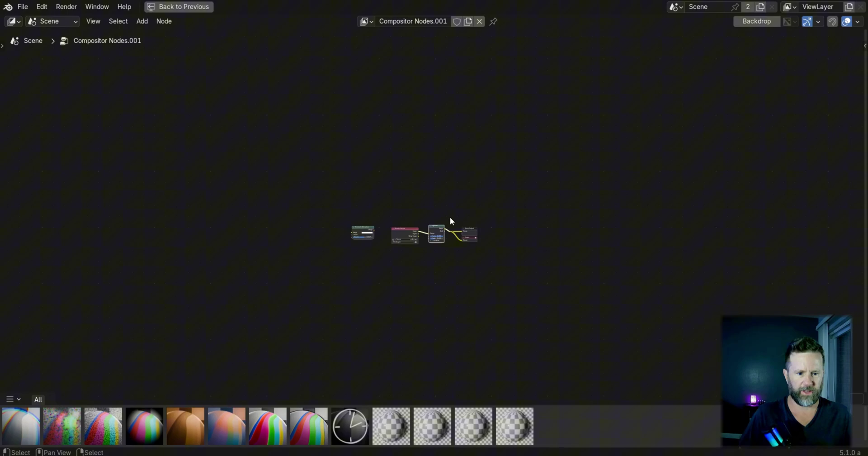
scroll(450, 220, up, 3)
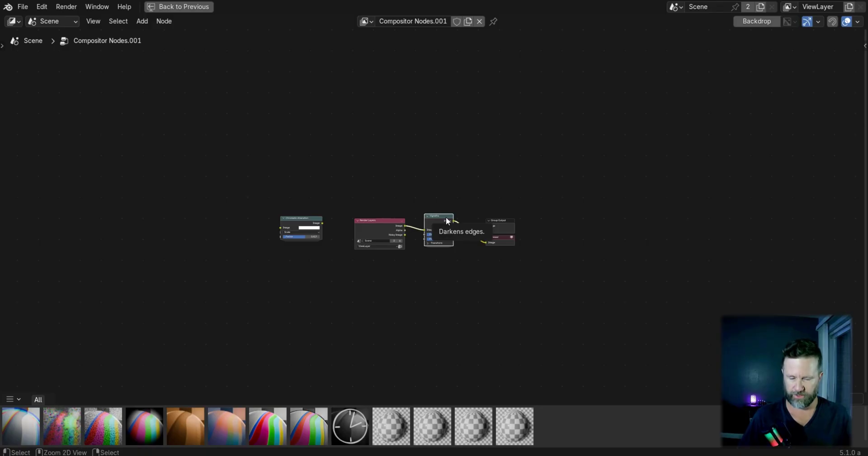
- Restore the full layout, resize the viewport and node editor, and start Key Capture
key(ctrl+space)
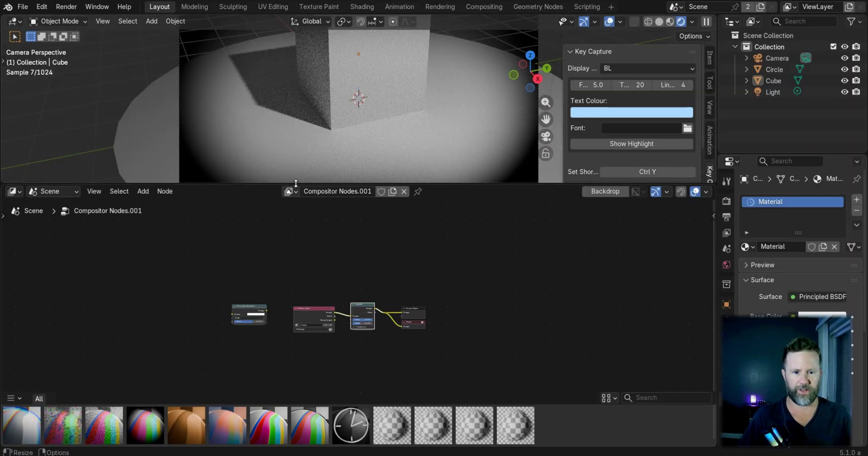
drag(296, 183, 296, 318)
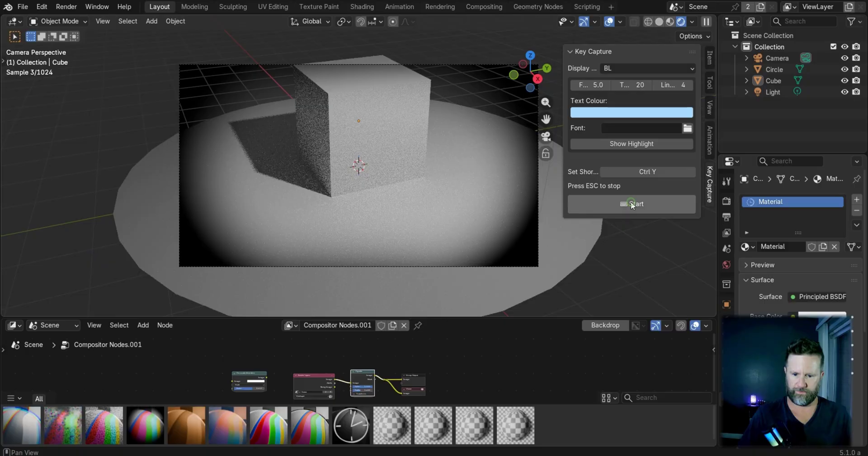
click(631, 203)
right_click(310, 325)
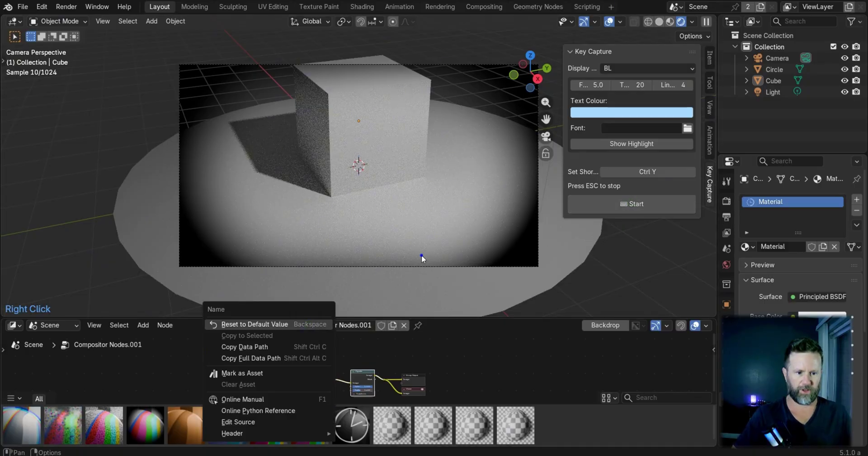
key(n)
drag(411, 317, 400, 223)
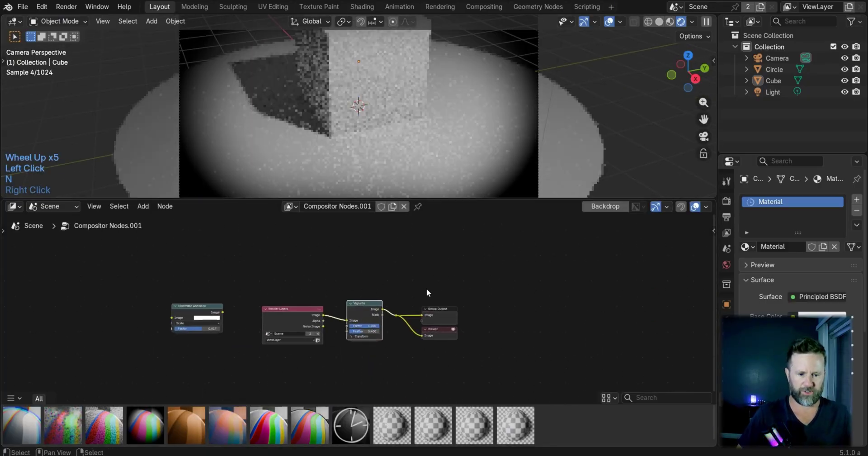
scroll(427, 289, up, 19)
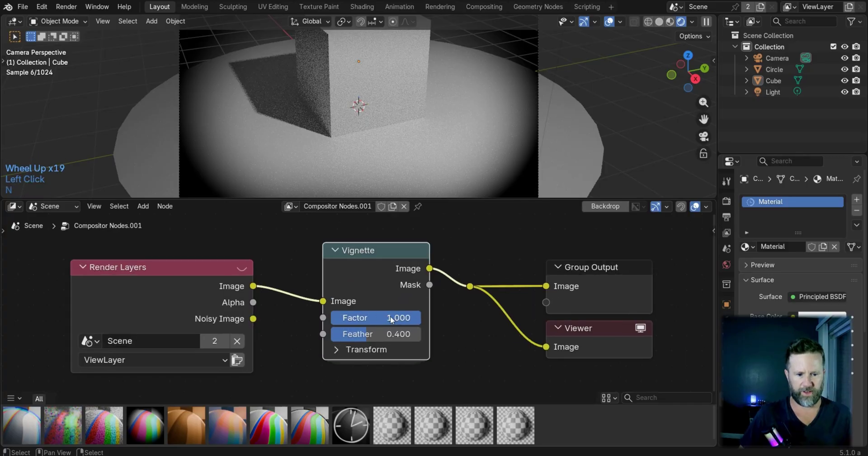
- Soften the vignette to Feather 0.440 and expand the Vignette node's Transform settings
drag(390, 316, 392, 334)
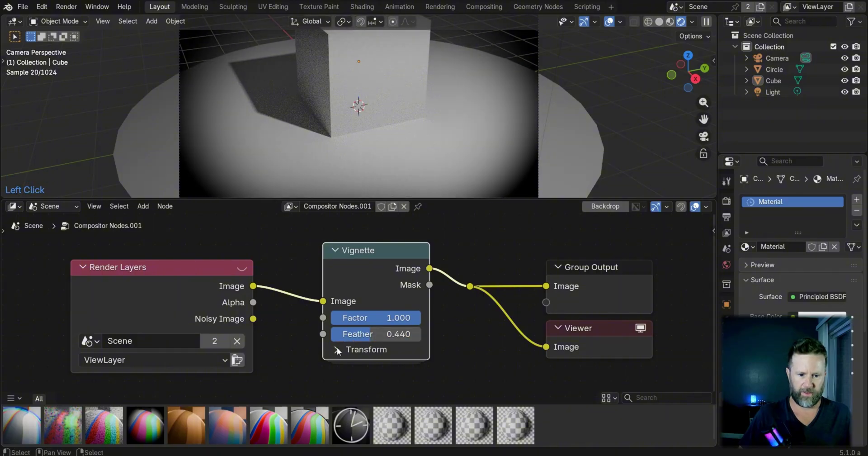
click(336, 350)
scroll(425, 320, down, 1)
scroll(425, 321, up, 1)
scroll(425, 320, down, 4)
middle_drag(425, 320, 430, 268)
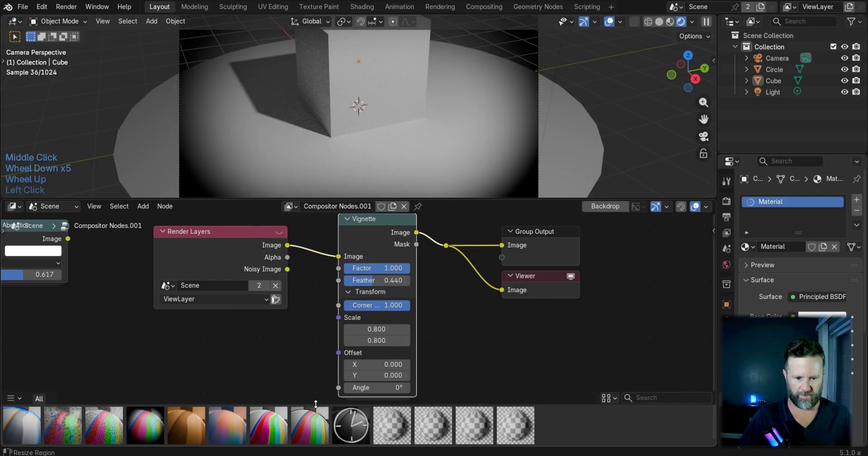
scroll(436, 309, up, 10)
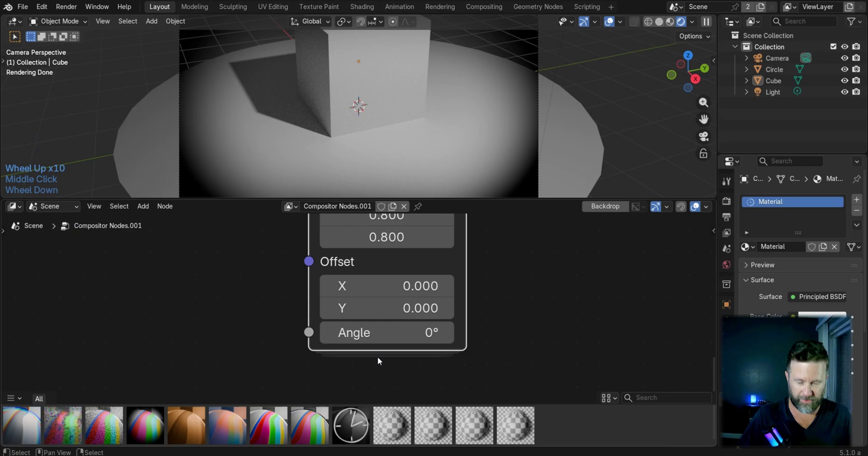
scroll(112, 283, down, 5)
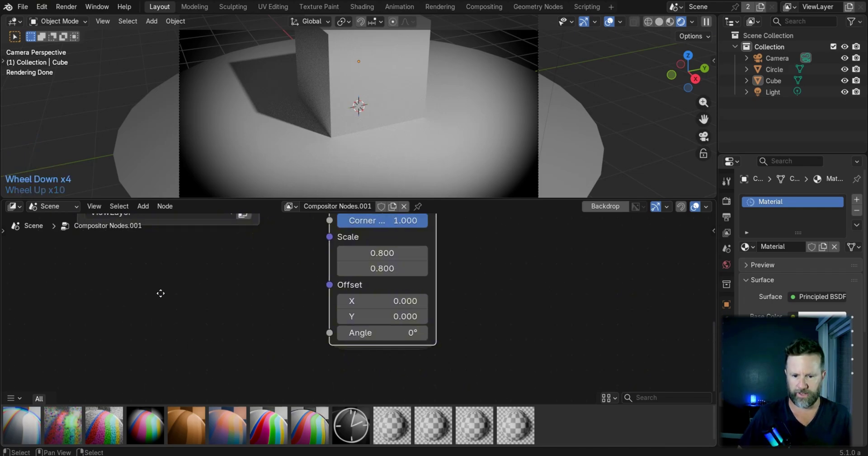
middle_drag(161, 292, 450, 366)
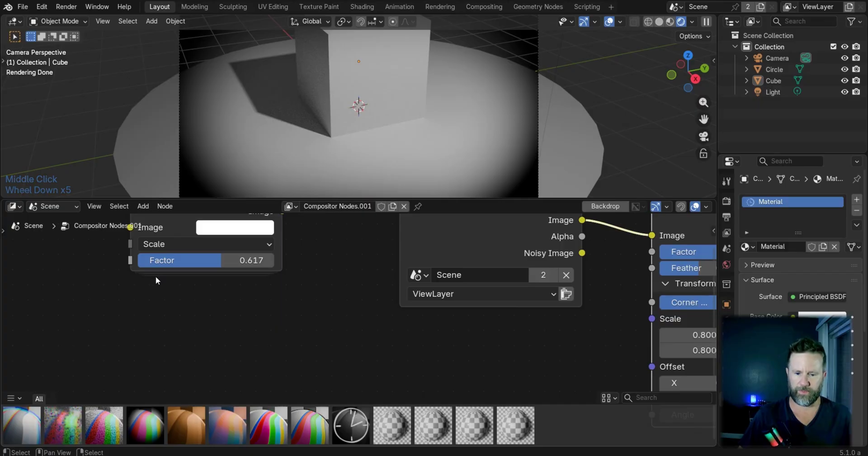
middle_drag(556, 259, 200, 291)
ctrl+middle_drag(337, 293, 394, 230)
- Try the vignette Angle and Scale X, cancelling to keep Scale X at 0.800
mouse_move(367, 357)
mouse_down()
mouse_move(397, 357)
mouse_move(345, 358)
mouse_move(362, 357)
mouse_up()
mouse_move(364, 293)
mouse_down()
mouse_move(342, 293)
mouse_move(361, 295)
mouse_move(351, 294)
mouse_up()
key(Escape)
- Pan the compositor node view to bring all nodes into sight
middle_drag(469, 265, 552, 285)
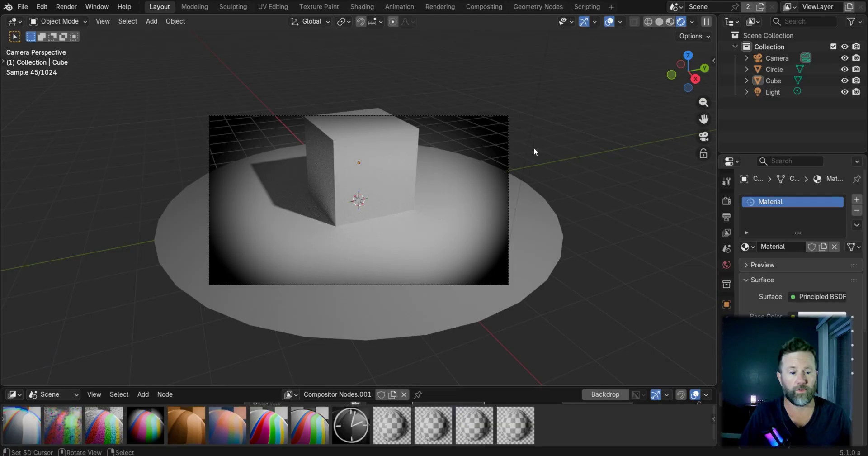
- Enlarge the node editor, check viewport shading, then orbit out and return to camera view
drag(246, 387, 275, 283)
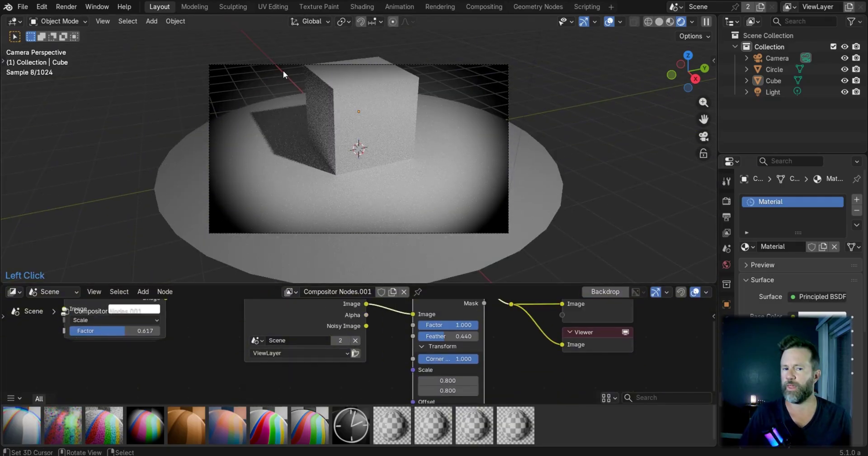
click(692, 22)
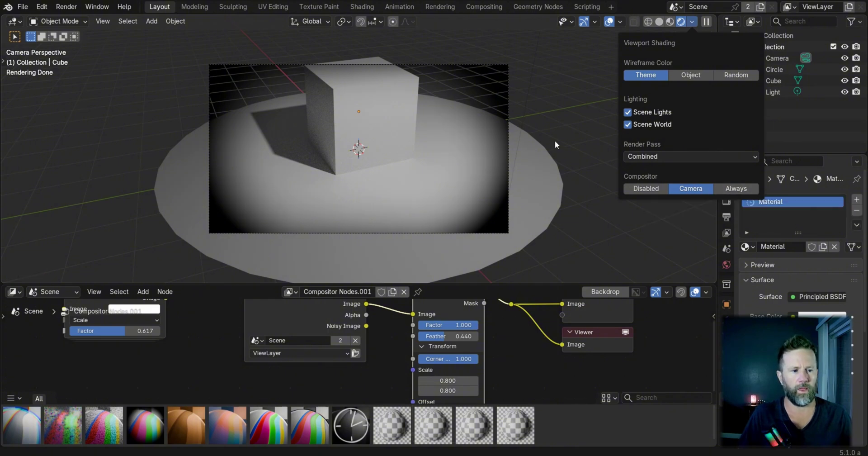
middle_drag(551, 138, 563, 143)
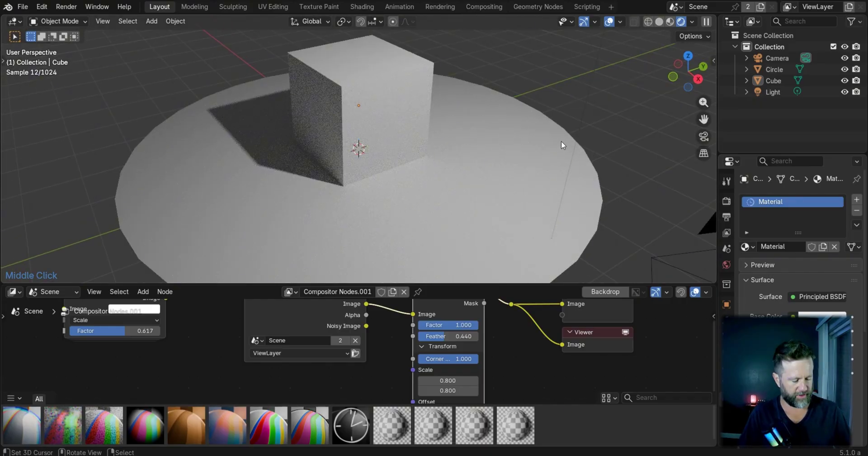
key(KP_0)
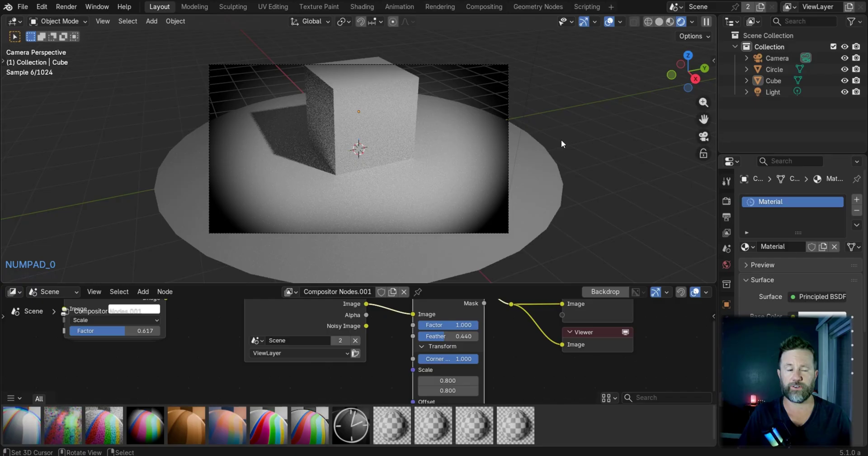
- Set the viewport Compositor to Always, orbit away from the camera and adjust the vignette Factor
click(692, 21)
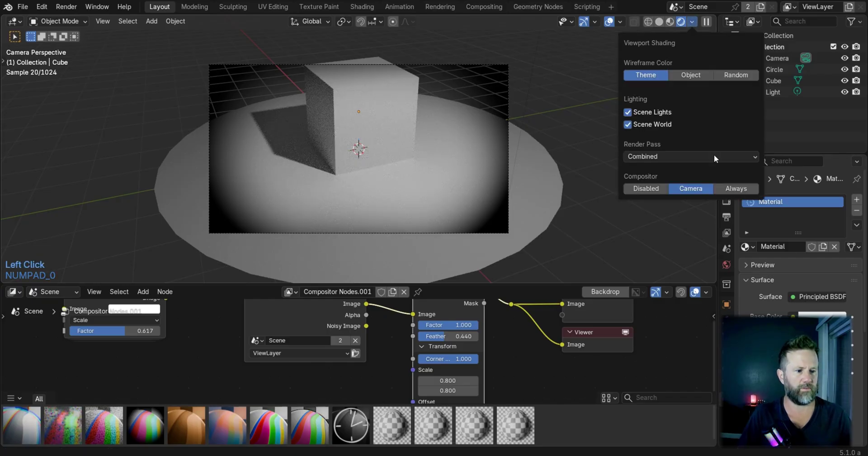
click(737, 188)
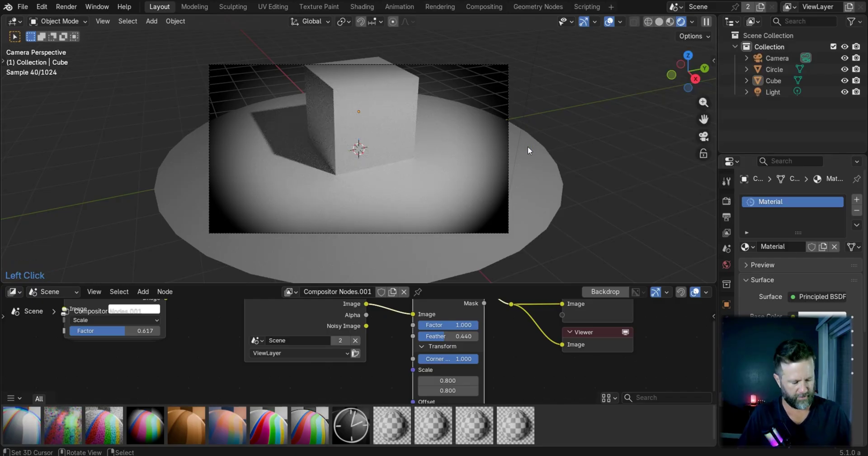
middle_drag(500, 182, 538, 159)
scroll(537, 160, down, 1)
scroll(536, 160, up, 1)
scroll(533, 161, down, 1)
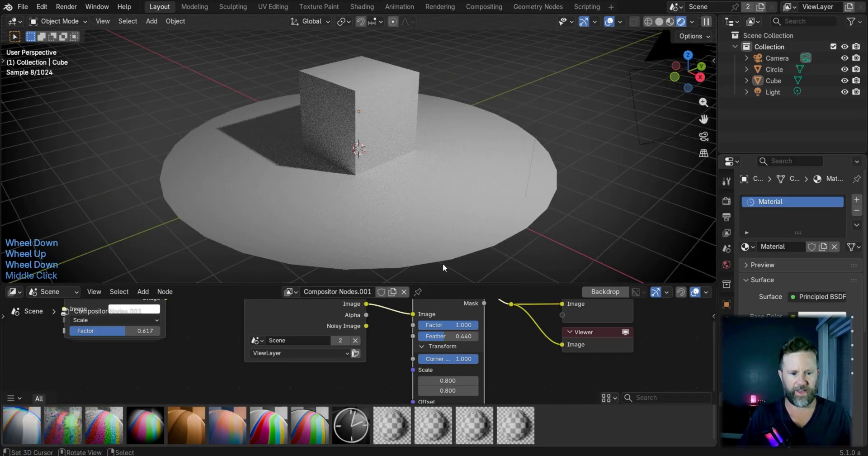
scroll(459, 325, down, 3)
click(430, 335)
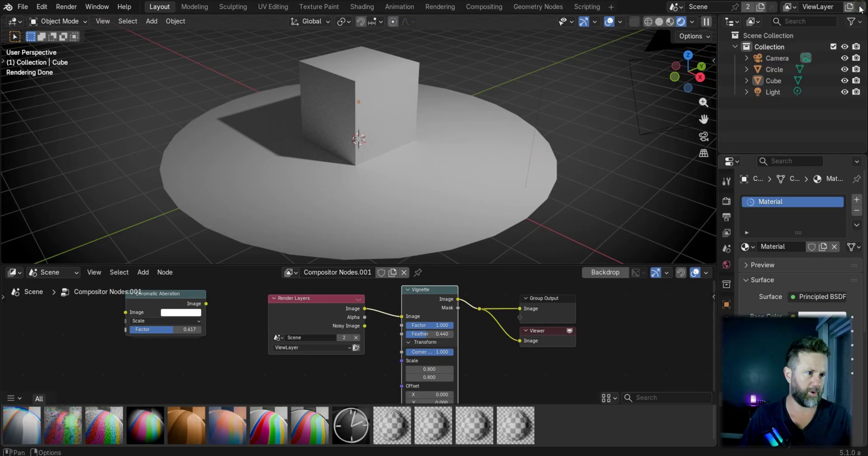
- Return the viewport to camera view and select the camera to show its properties
drag(830, 321, 107, 18)
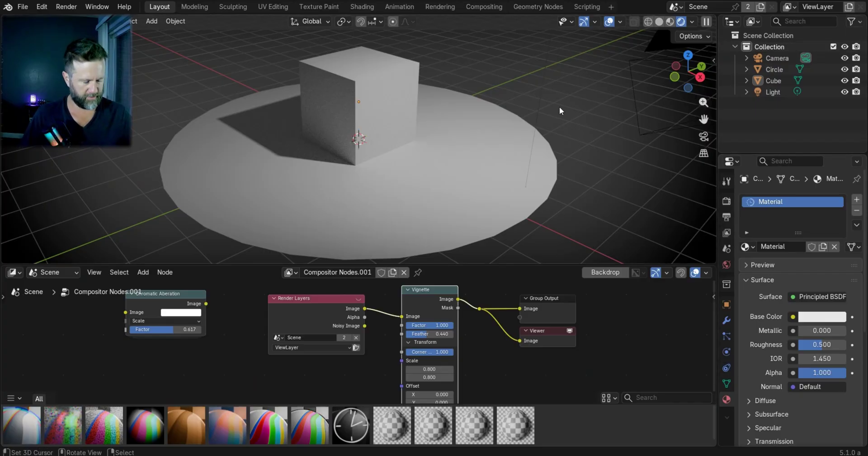
scroll(591, 129, down, 1)
middle_drag(590, 128, 584, 132)
key(KP_0)
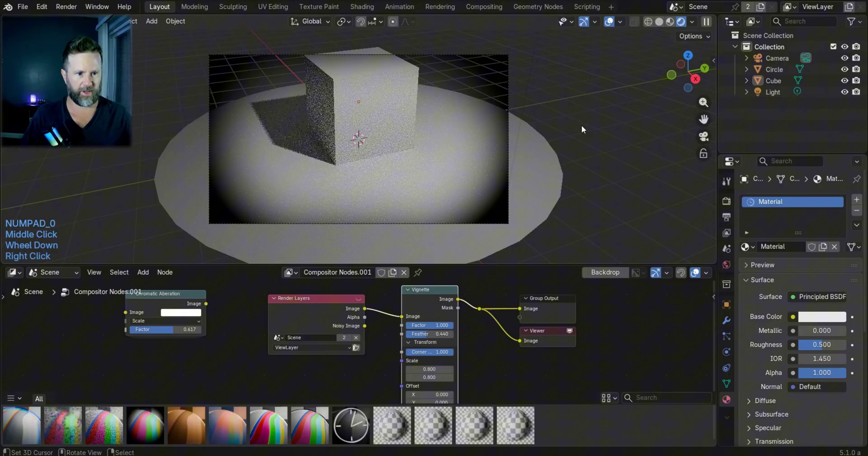
right_click(498, 54)
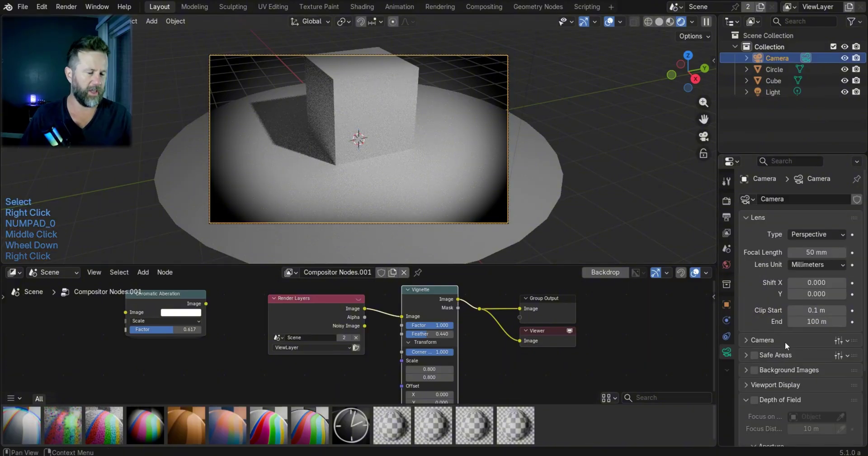
scroll(785, 341, down, 3)
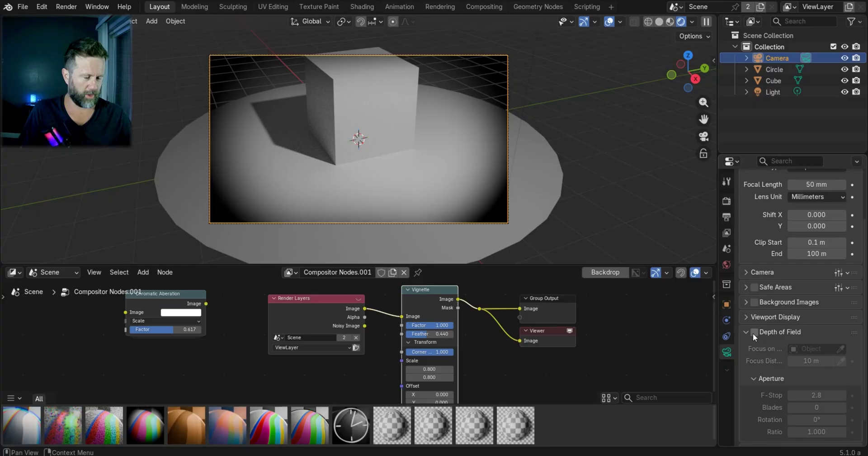
- Set the camera's Viewport Display Passepartout to 1.000 and weaken the Vignette Factor
click(751, 317)
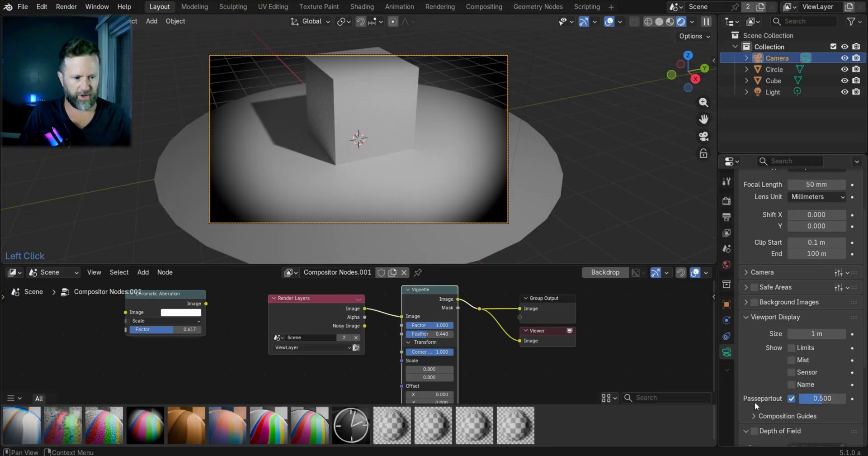
click(748, 315)
click(748, 316)
click(792, 398)
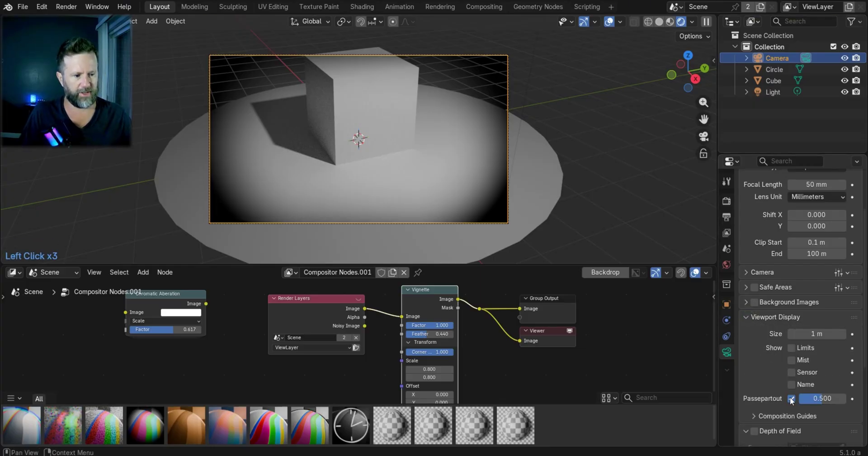
click(792, 399)
mouse_move(823, 398)
mouse_down()
mouse_move(857, 398)
mouse_move(803, 398)
mouse_move(837, 399)
mouse_up()
click(837, 398)
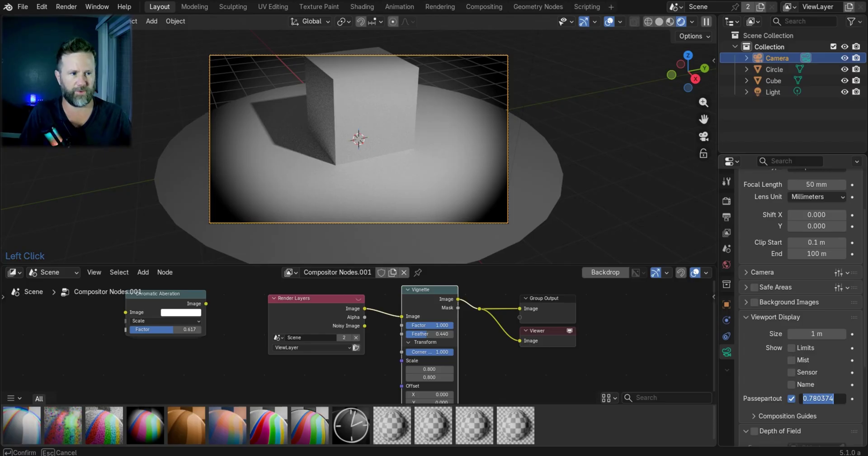
key(Return)
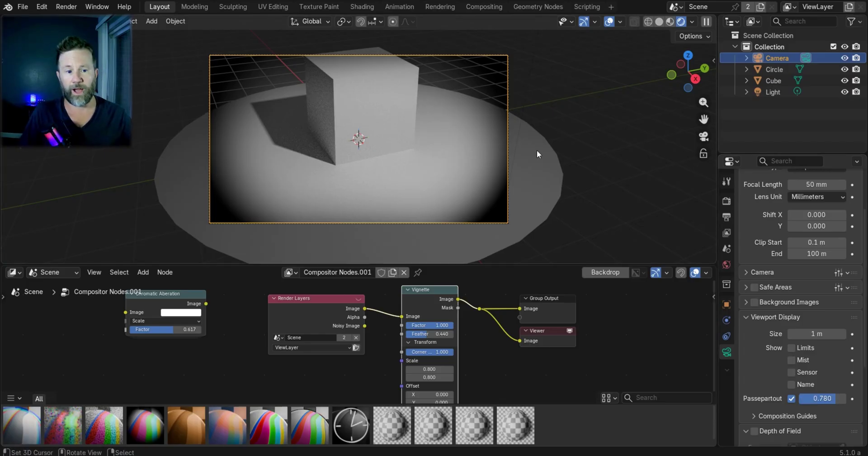
mouse_move(835, 399)
mouse_down()
mouse_move(804, 398)
mouse_move(847, 399)
mouse_up()
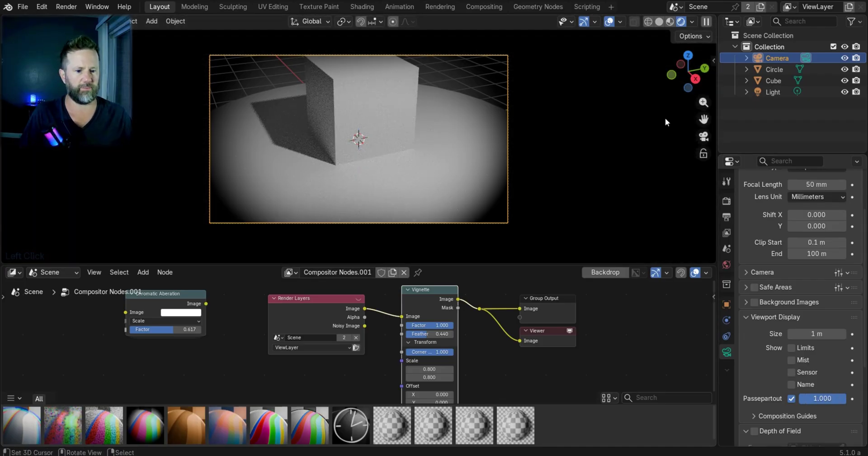
drag(437, 330, 530, 247)
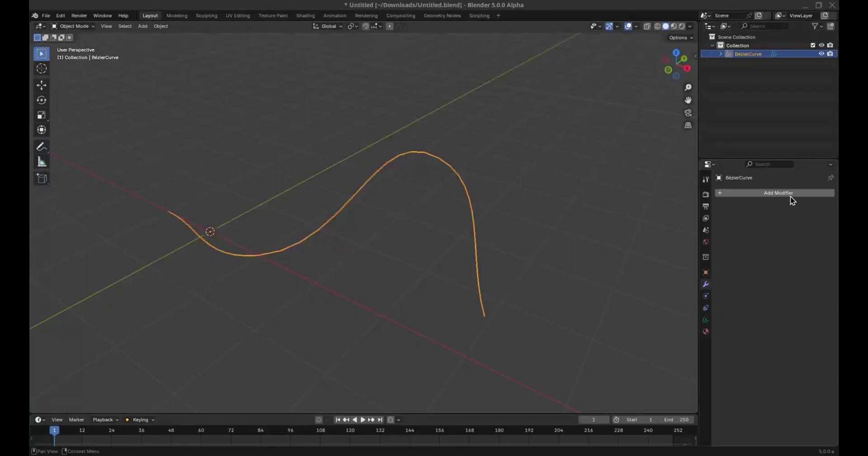
- Add a Curve to Tube modifier and set its Scale to 0.153 m
click(790, 197)
text(curve to)
key(Return)
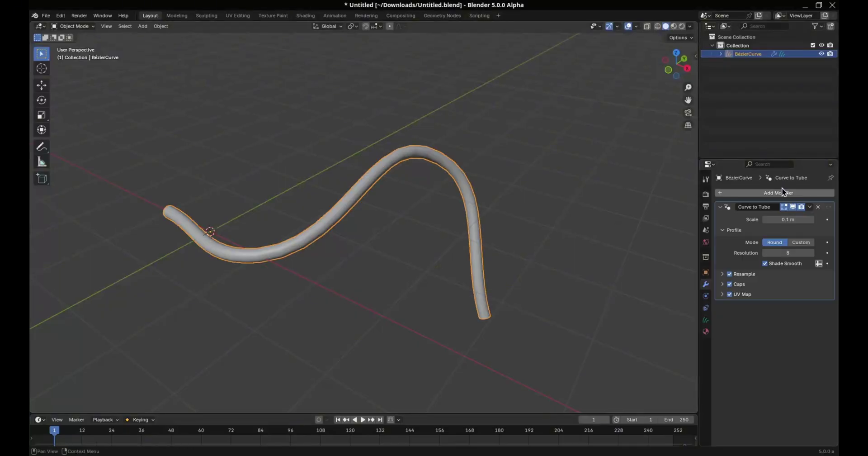
mouse_move(787, 219)
mouse_down()
mouse_move(798, 226)
mouse_move(787, 233)
mouse_up()
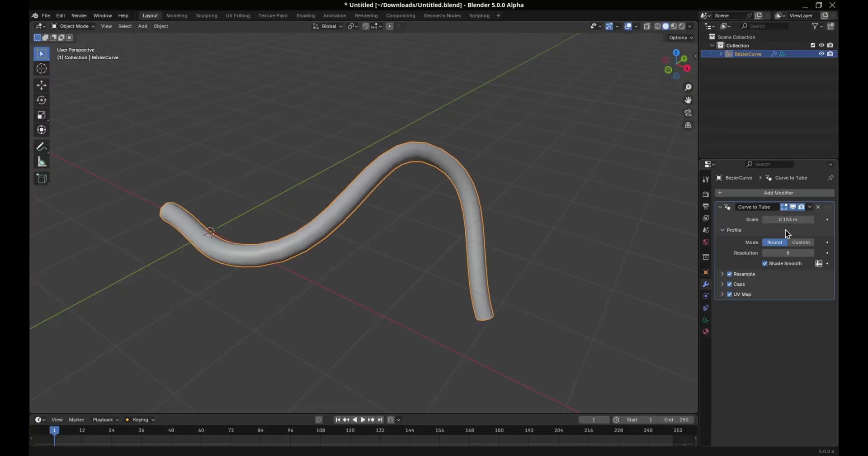
- Try Count resampling, then turn Resample off for a smooth tube
click(724, 275)
click(770, 286)
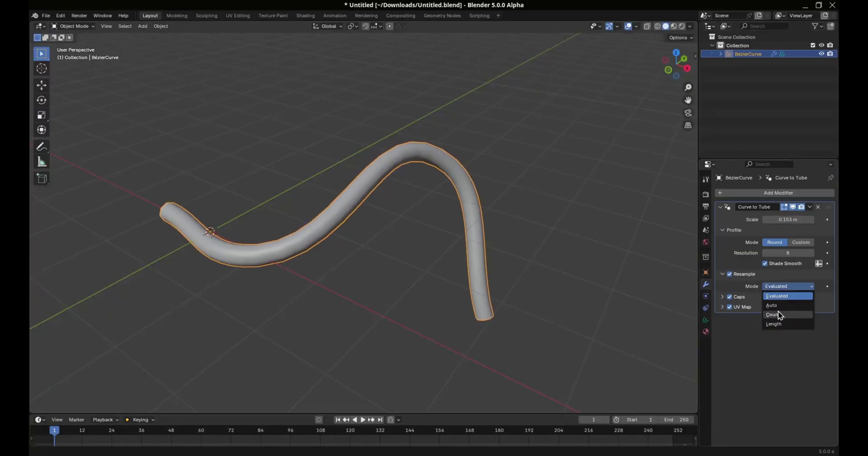
click(774, 312)
mouse_move(788, 297)
mouse_down()
mouse_move(780, 297)
mouse_move(788, 297)
mouse_up()
click(730, 274)
click(722, 274)
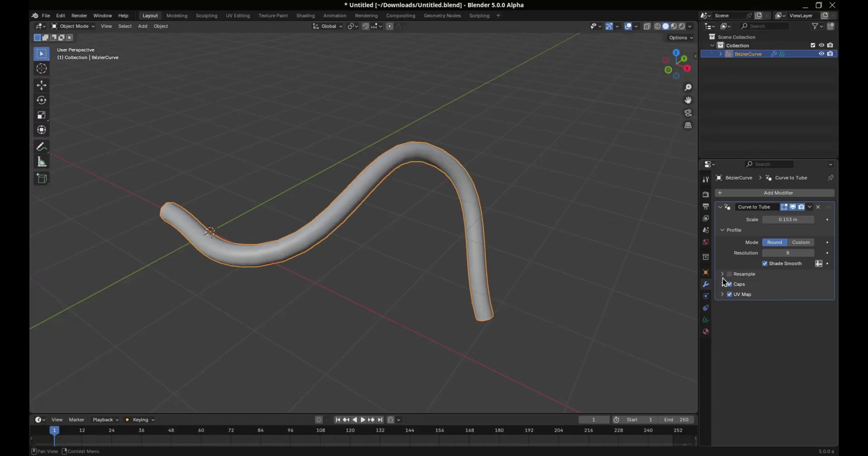
- Set the tube's Caps Type to Round and expand the UV Map options
click(722, 284)
middle_drag(484, 326, 420, 254)
click(779, 296)
click(775, 315)
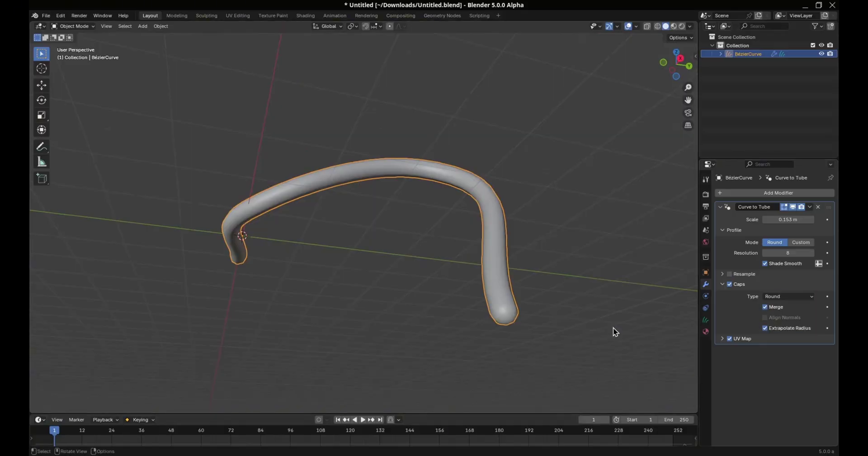
click(728, 284)
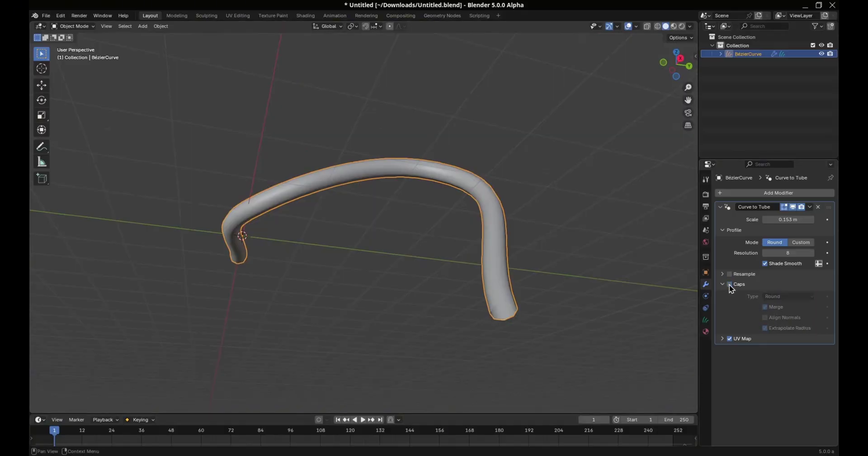
click(727, 284)
click(722, 285)
click(723, 295)
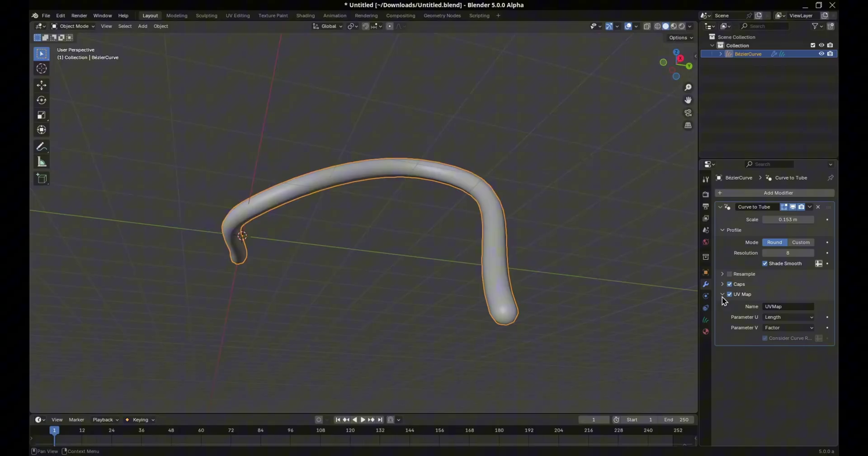
middle_drag(420, 271, 480, 311)
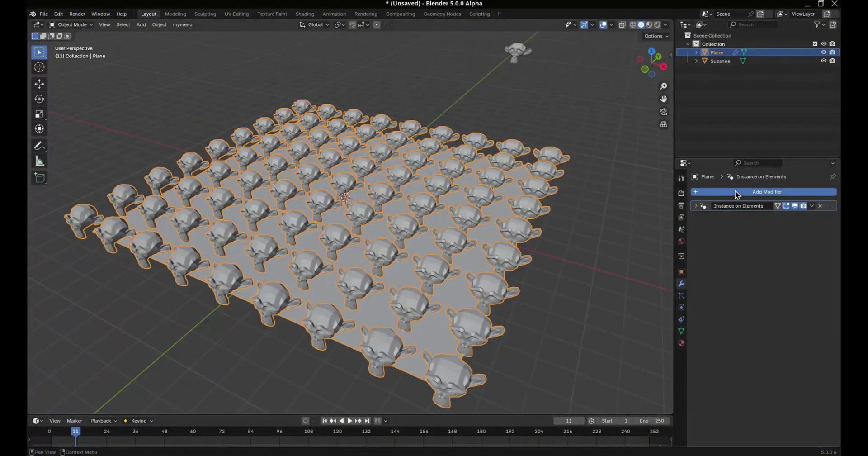
- Add Randomize Transforms with Offset Z 0.630, random Flipping and Seed 60
click(736, 191)
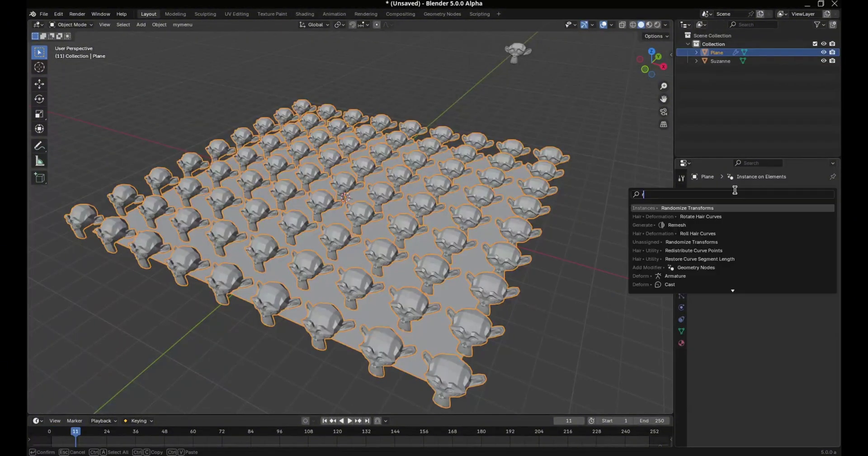
text(rand)
key(Return)
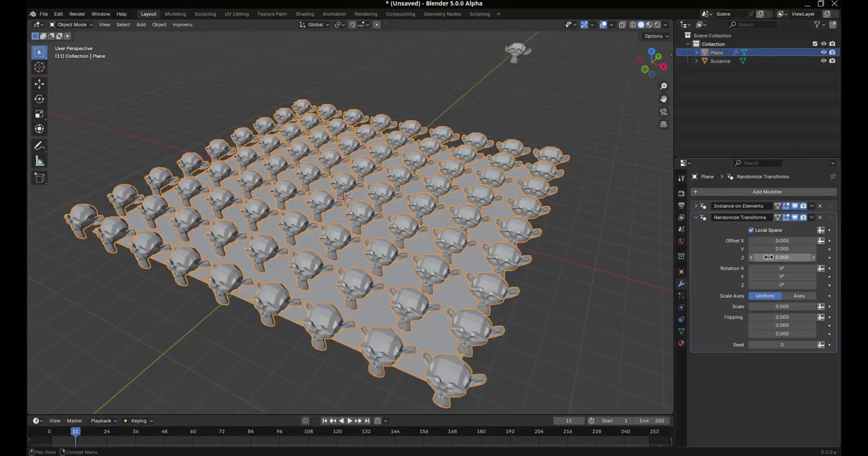
mouse_move(782, 257)
mouse_down()
mouse_move(809, 256)
mouse_move(791, 256)
mouse_up()
drag(782, 284, 801, 306)
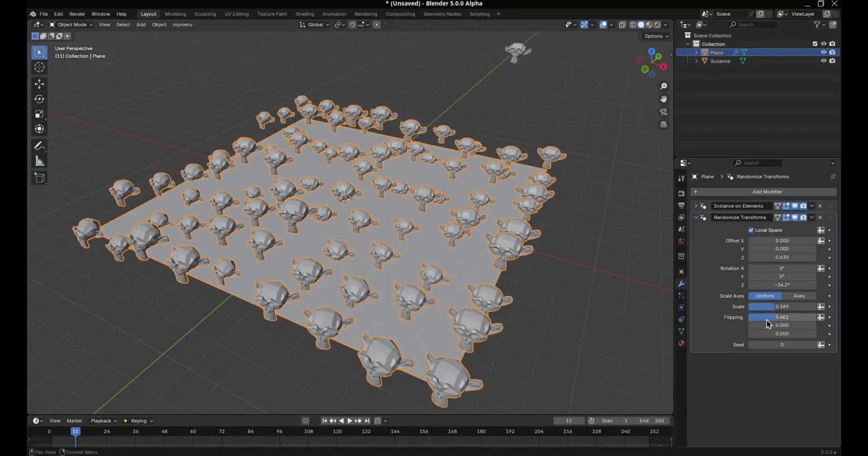
drag(784, 326, 803, 326)
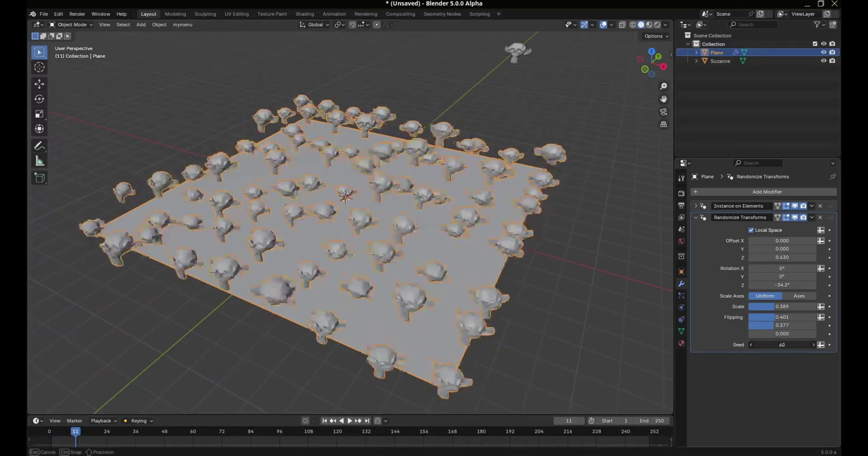
drag(780, 249, 746, 258)
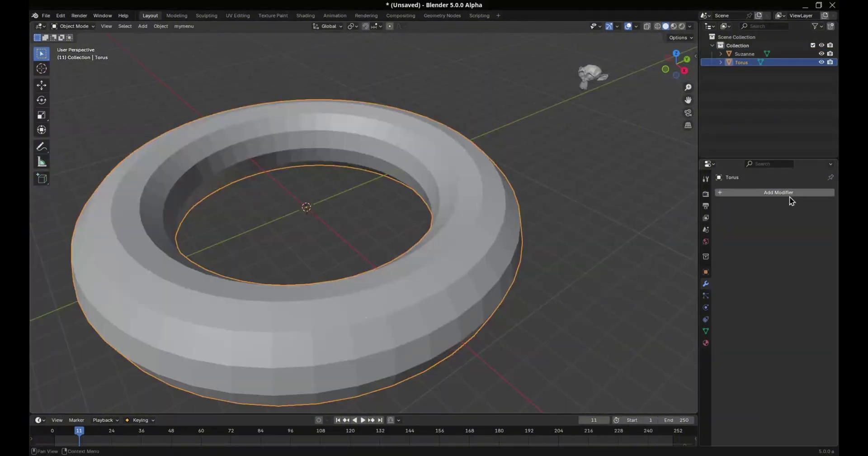
- Add Instance on Elements with Suzanne at scale 0.754 and 0.26 m surface offset
click(789, 194)
text(instan)
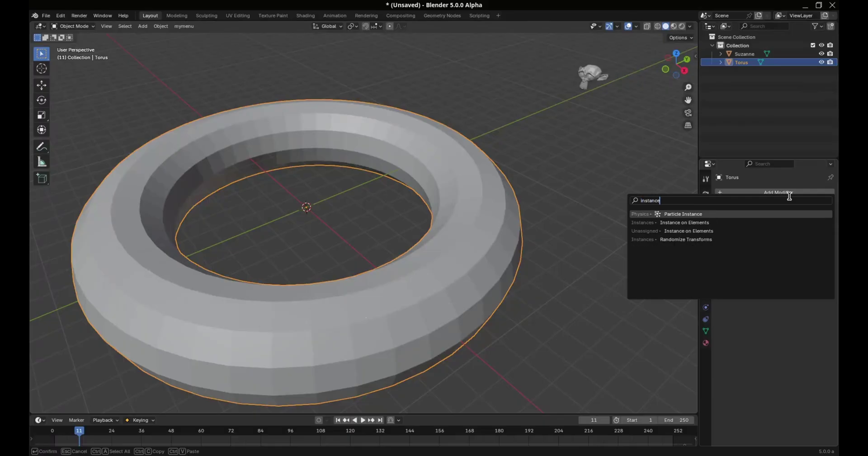
text(ce)
key(Down)
key(Return)
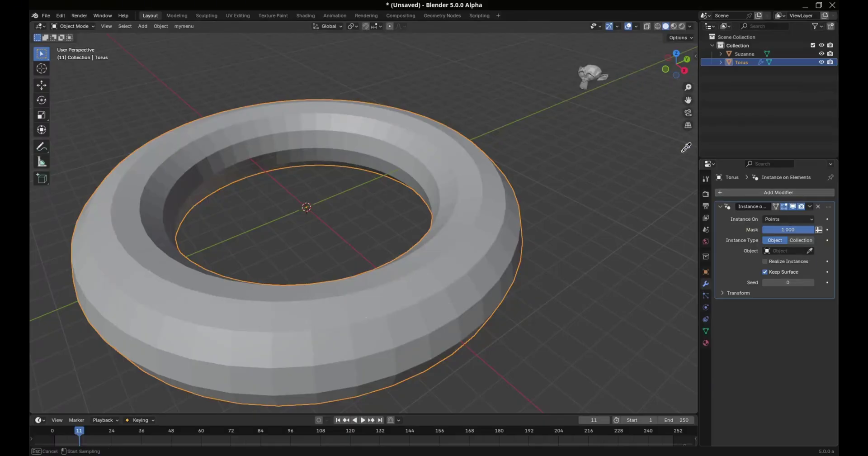
click(598, 68)
click(728, 294)
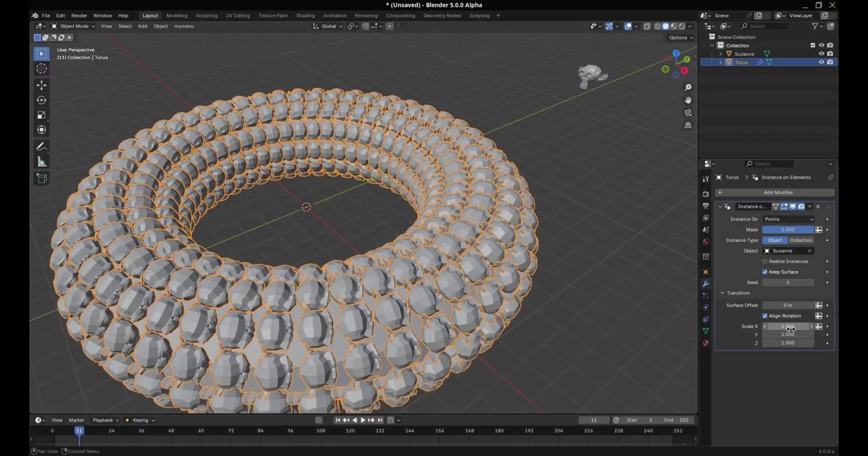
drag(790, 327, 768, 343)
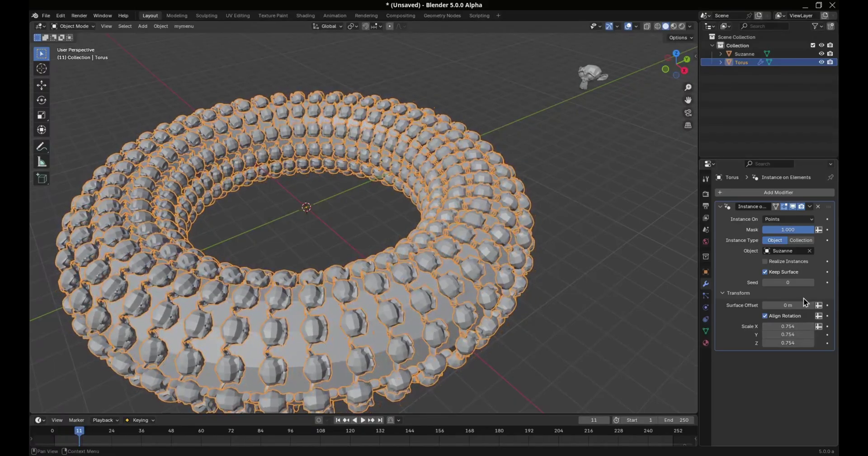
mouse_move(794, 305)
mouse_down()
mouse_move(807, 305)
mouse_move(794, 303)
mouse_up()
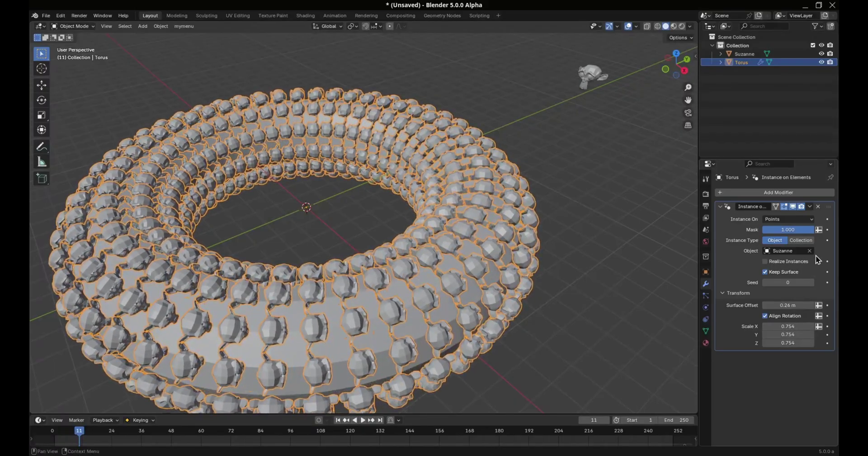
- Weight paint both sides of the torus and set the Mask to the Group attribute
key(ctrl+Tab)
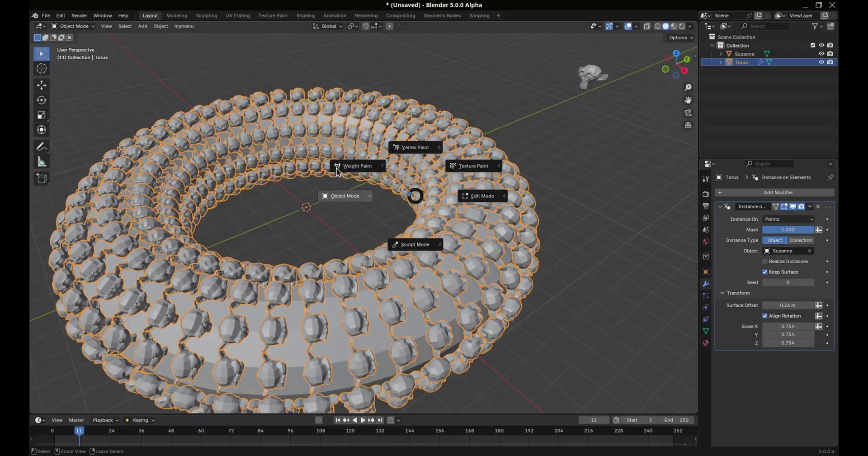
click(365, 164)
drag(447, 312, 473, 186)
click(819, 229)
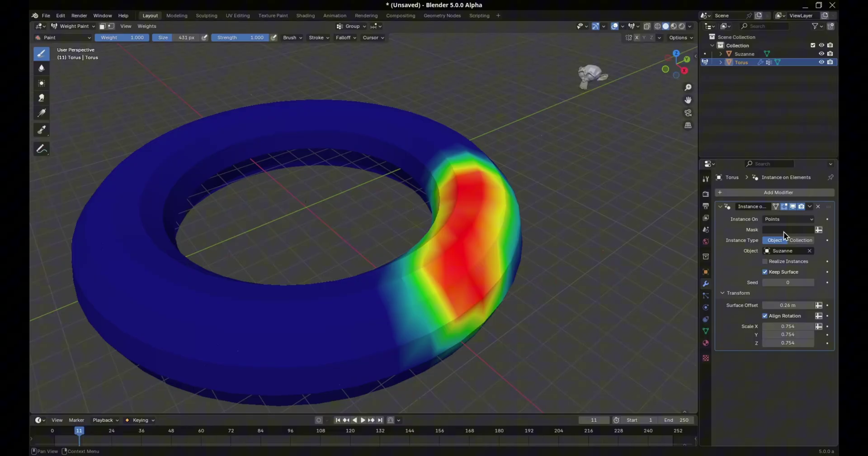
click(784, 232)
click(775, 241)
mouse_move(149, 278)
mouse_down()
mouse_move(122, 274)
mouse_move(159, 181)
mouse_move(303, 135)
mouse_move(416, 154)
mouse_move(228, 168)
mouse_up()
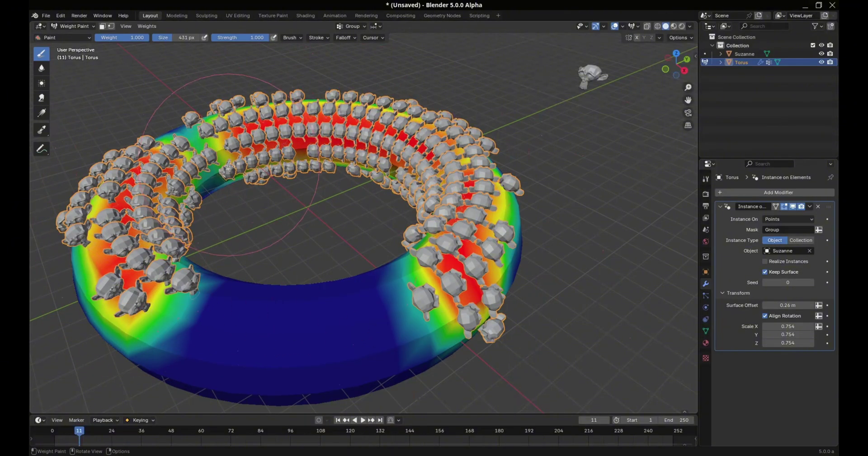
key(ctrl+Tab)
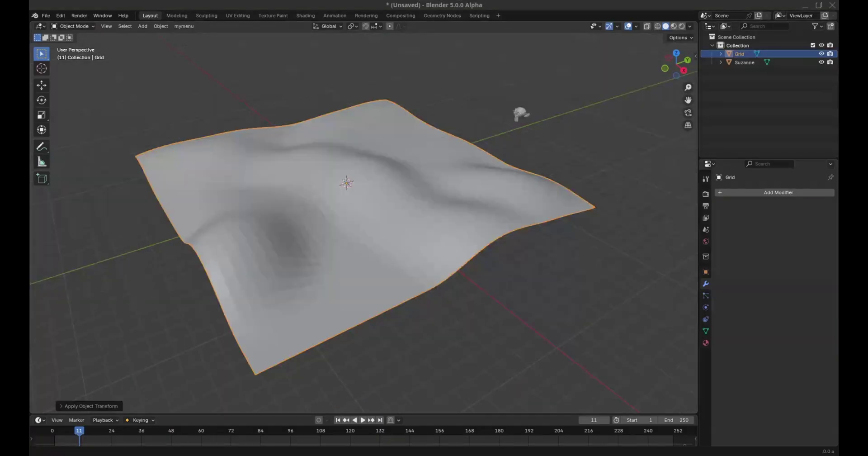
- Add Scatter on Surface via F3, try an amount of 10, then revert to Density
key(F3)
text(sca)
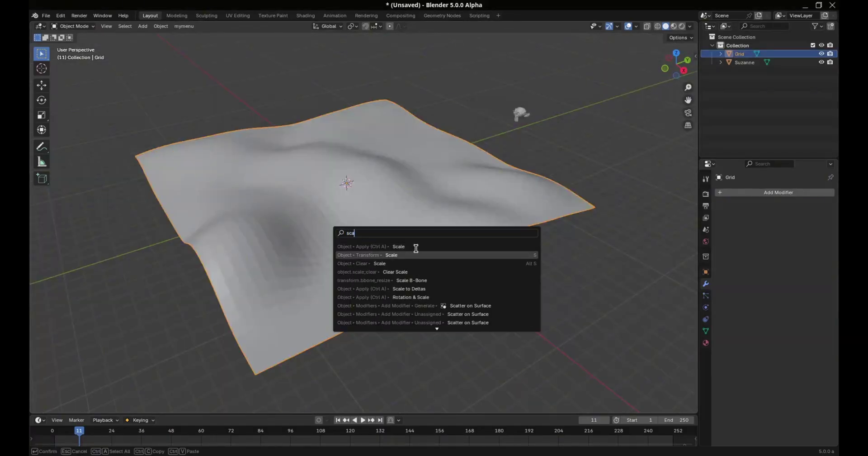
text(tte)
key(Return)
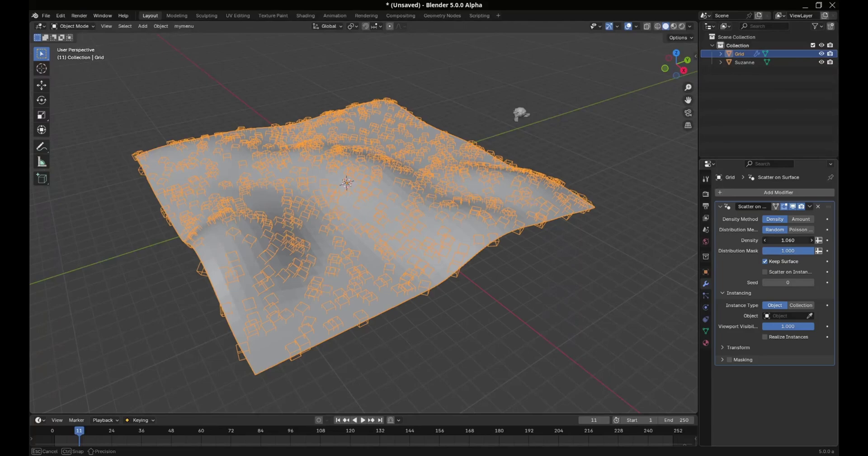
click(801, 219)
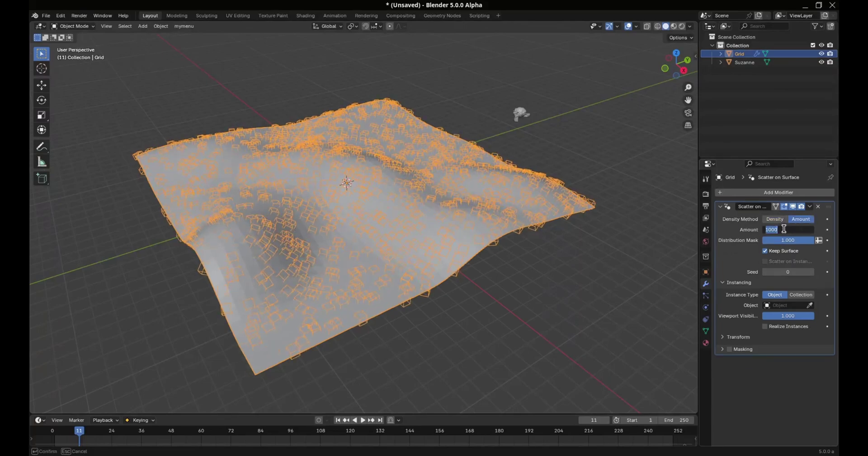
click(784, 229)
text(10)
key(Return)
middle_drag(451, 255, 542, 262)
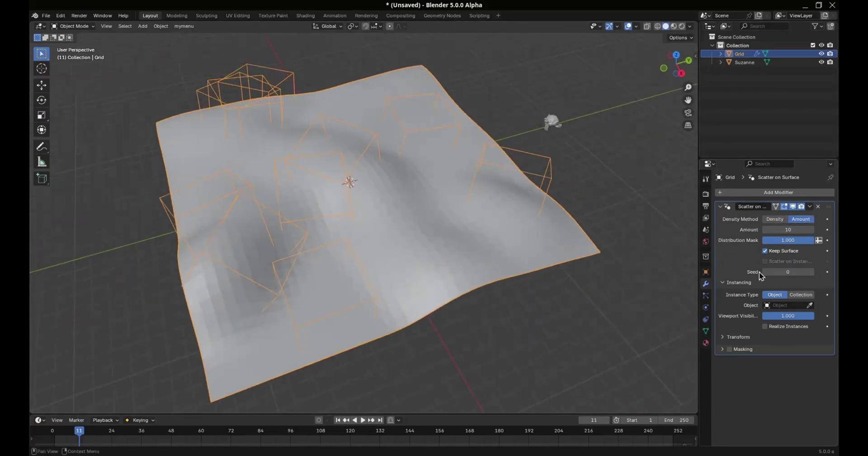
click(778, 219)
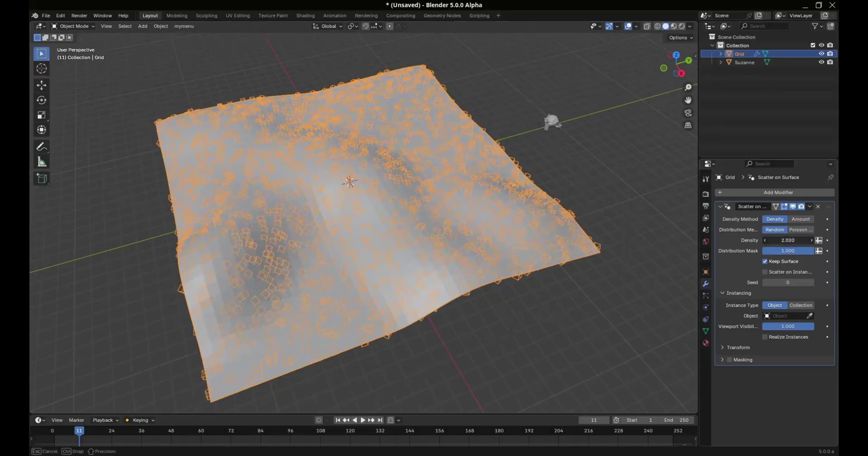
- Scatter Suzanne, lifted to 0.420 off the surface with a changed vertical scale
click(550, 123)
scroll(399, 246, up, 5)
middle_drag(399, 245, 414, 230)
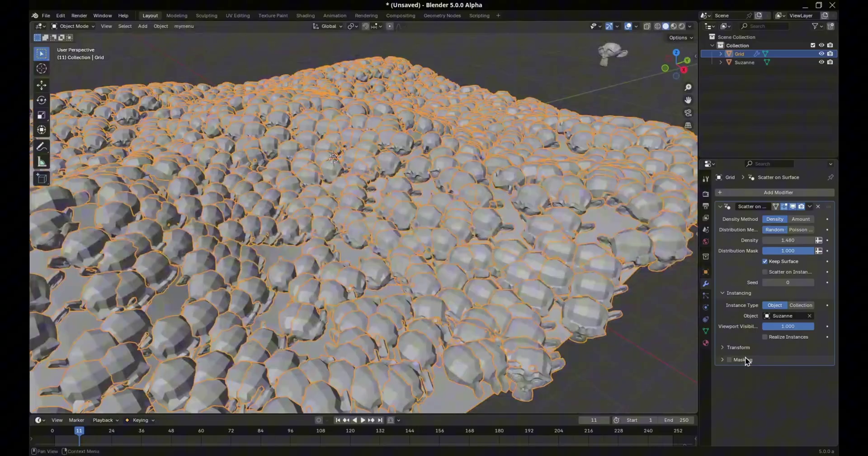
click(726, 347)
drag(778, 359, 805, 360)
scroll(406, 311, down, 3)
mouse_move(788, 407)
mouse_down()
mouse_move(771, 407)
mouse_move(789, 408)
mouse_up()
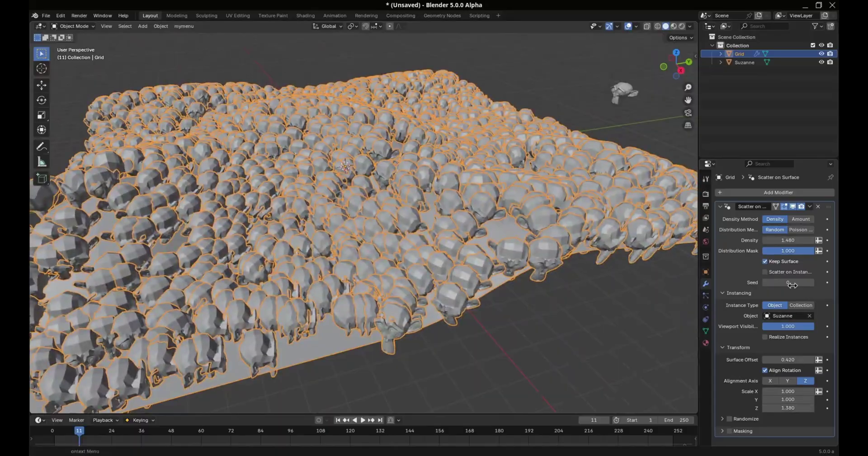
- Paint a Group weight band with a 431 px brush and drive Density from Group
key(ctrl+Tab)
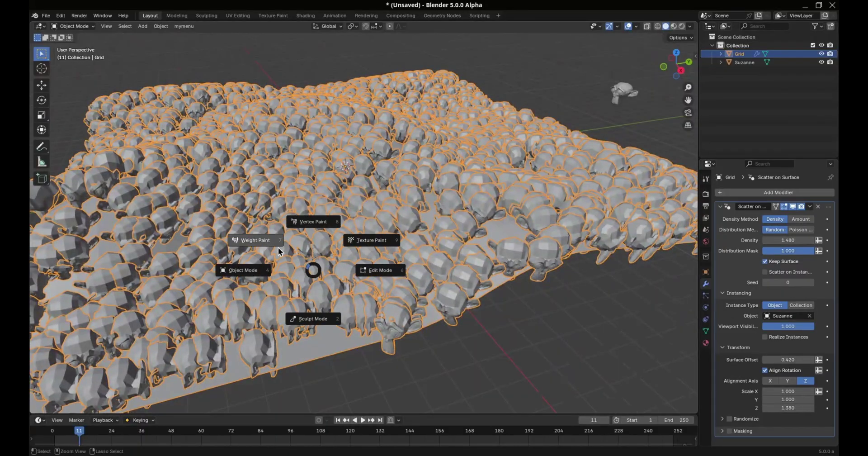
click(254, 243)
key(f)
click(302, 317)
mouse_move(217, 366)
mouse_down()
mouse_move(502, 229)
mouse_move(587, 246)
mouse_up()
click(818, 240)
click(780, 242)
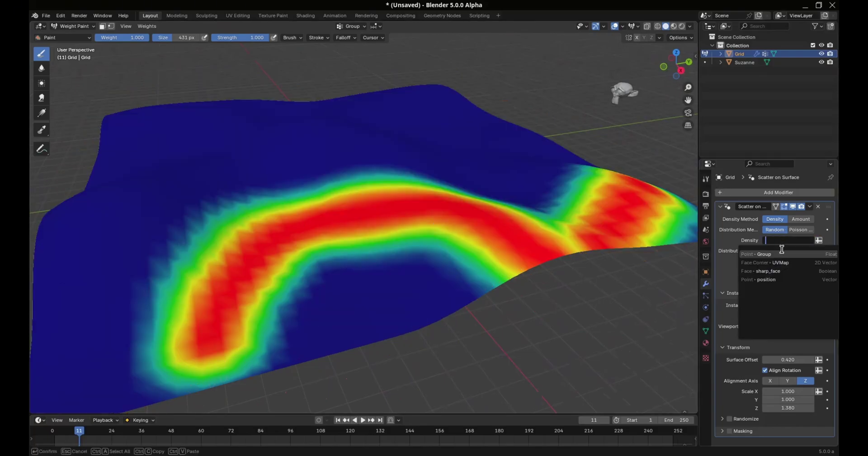
click(776, 255)
key(ctrl+Tab)
click(283, 251)
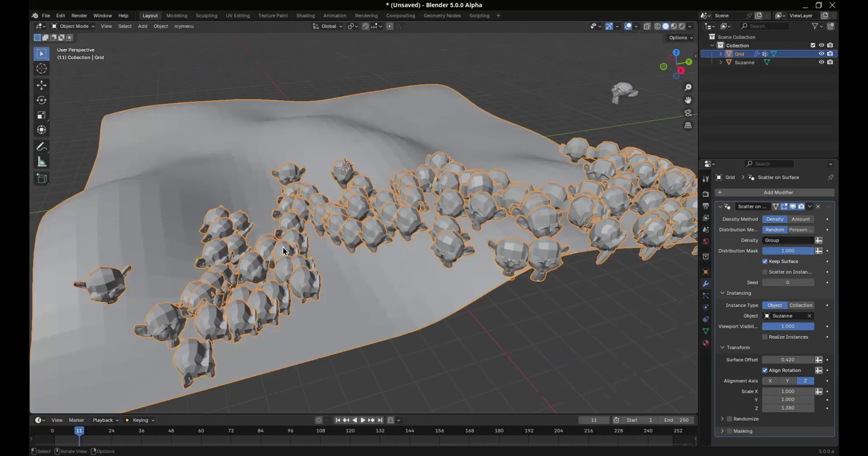
middle_drag(451, 181, 416, 292)
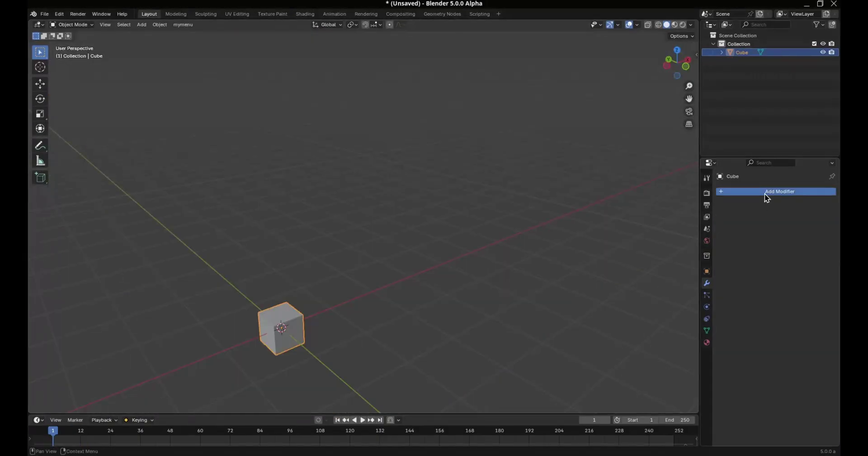
- Add an Array modifier to the cube, spacing, twisting and slightly resizing the copies
click(764, 193)
click(710, 213)
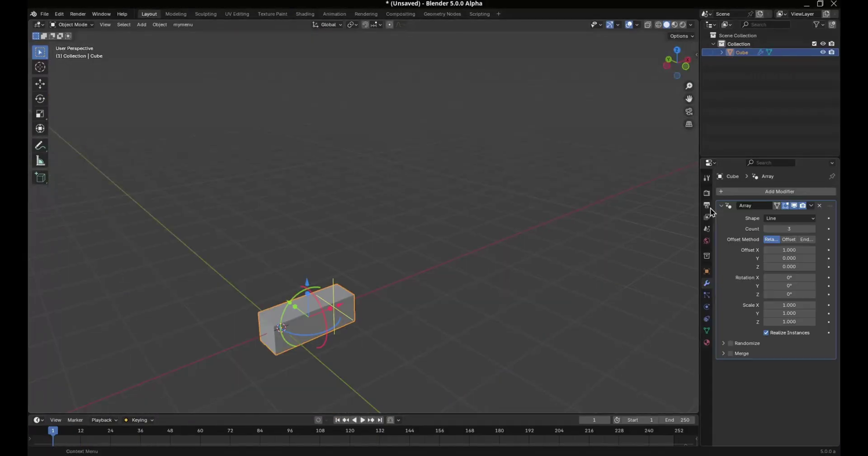
scroll(305, 303, up, 5)
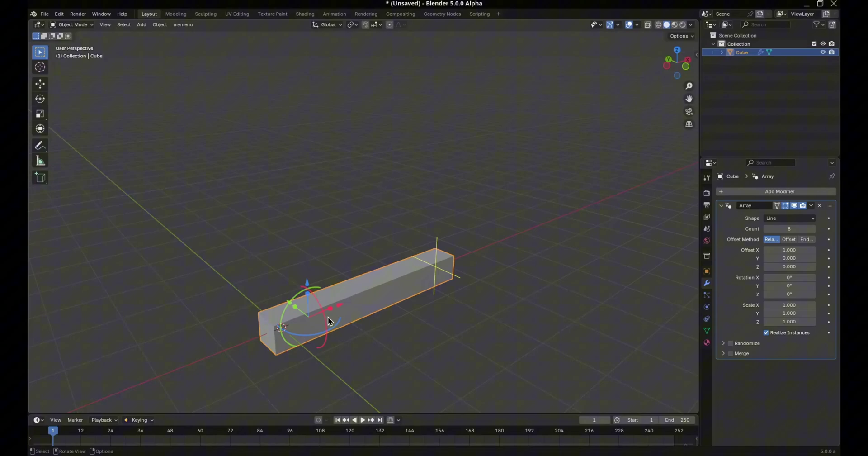
drag(331, 309, 322, 332)
drag(314, 295, 316, 291)
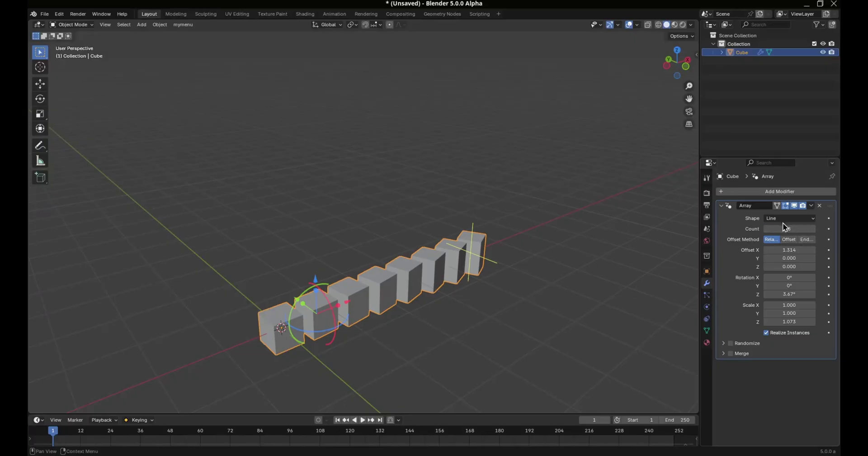
drag(789, 305, 785, 305)
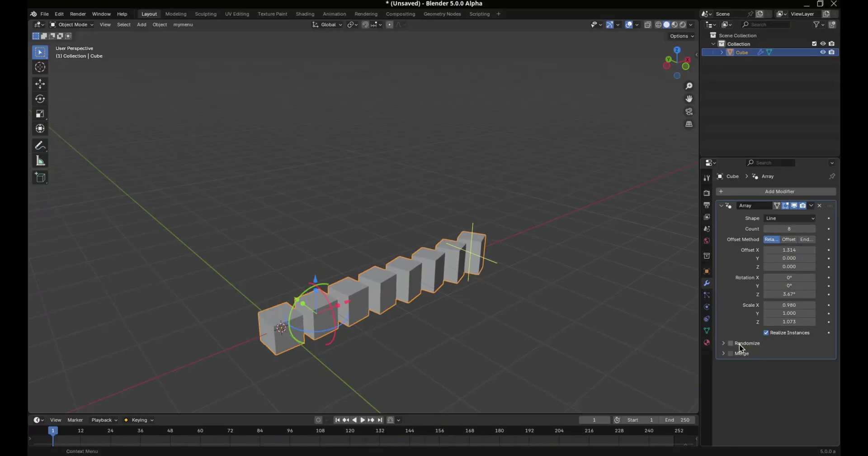
- Enable array randomization with a random vertical offset of 0.300
click(724, 344)
drag(790, 372, 810, 348)
scroll(789, 384, down, 3)
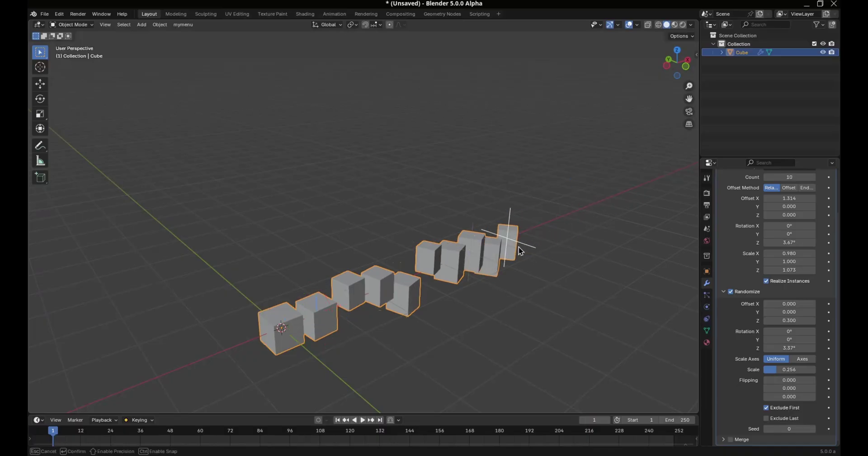
scroll(789, 212, up, 3)
- Switch the array to a Circle shape with 44 cubes at a 4.84 m radius
click(790, 218)
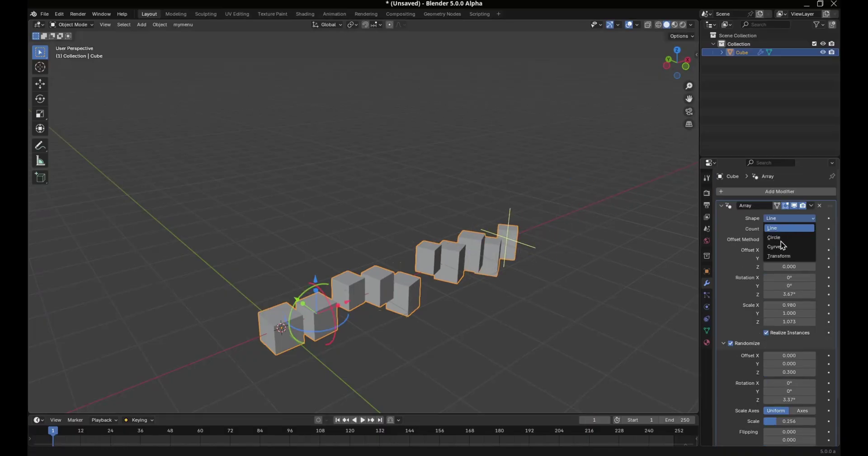
click(779, 237)
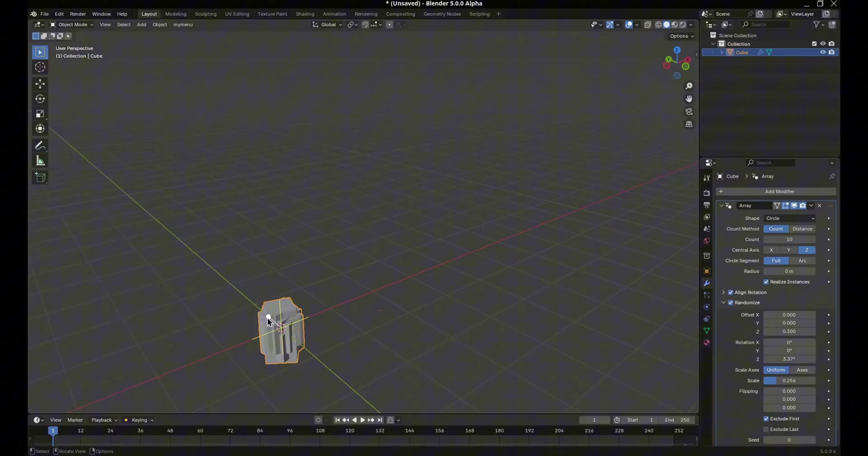
drag(267, 318, 285, 302)
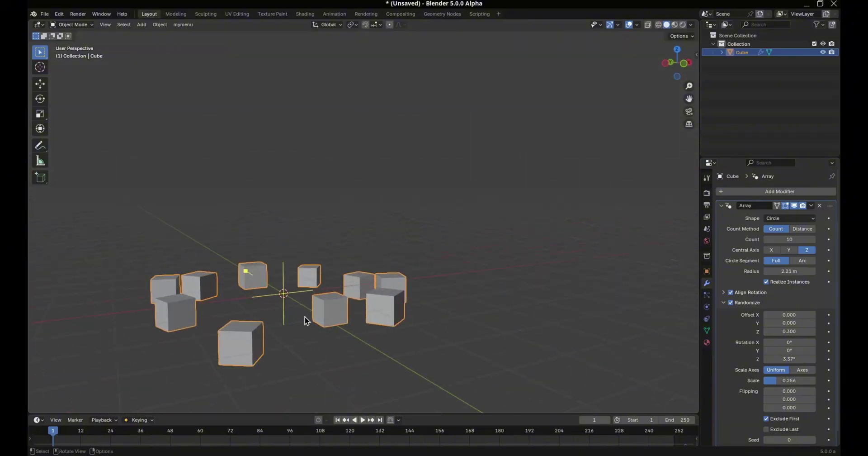
drag(790, 239, 691, 253)
middle_drag(690, 253, 276, 247)
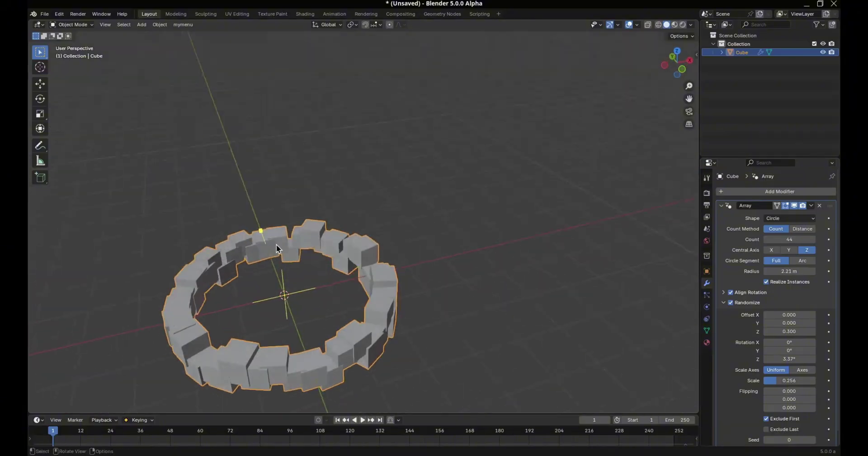
drag(261, 231, 245, 189)
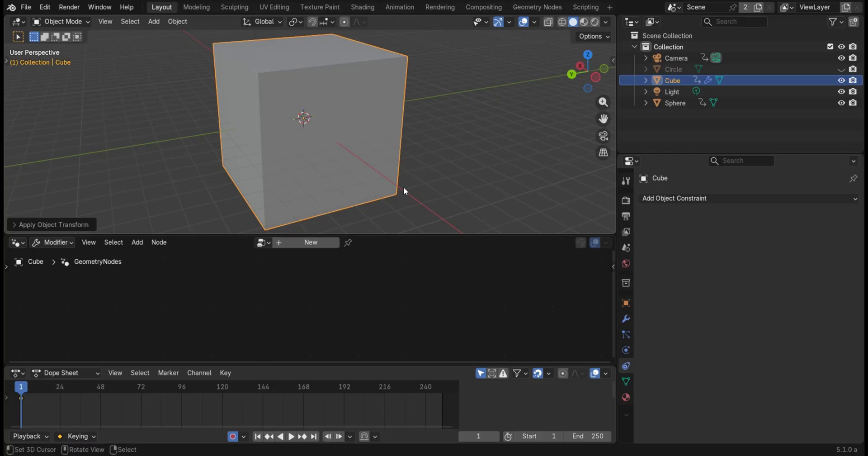
- Create a new node group with a Mesh to Points node between input and output, radius 0.39 m
click(303, 240)
key(shift+a)
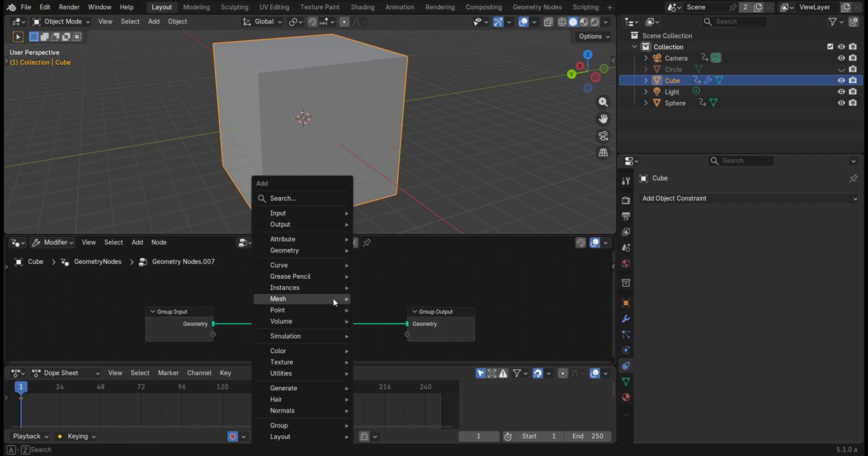
text(mesh to po)
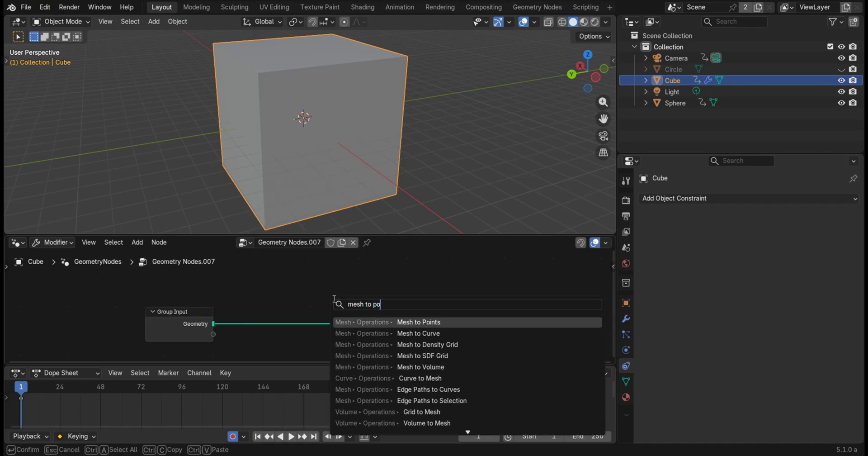
key(Return)
click(278, 272)
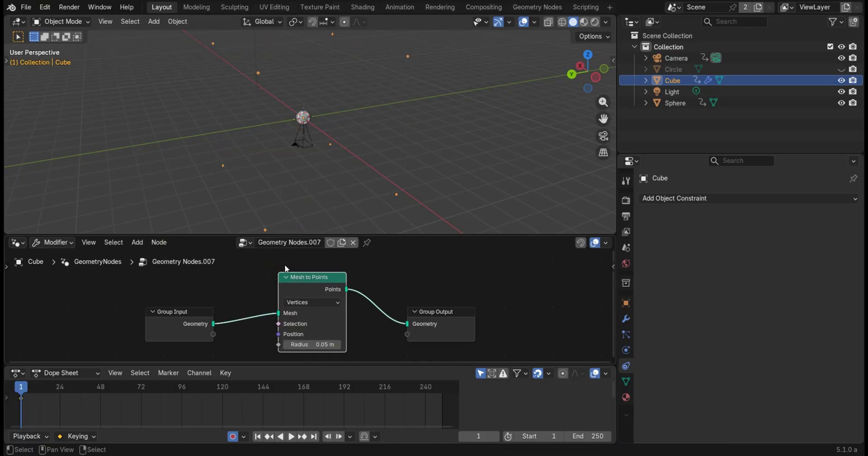
drag(310, 345, 314, 324)
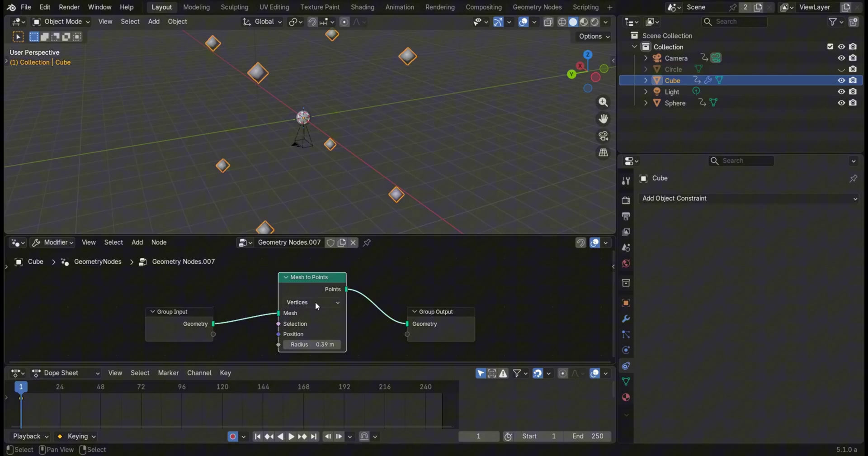
- Give the camera a Geometry Attribute constraint targeting the Cube
click(306, 135)
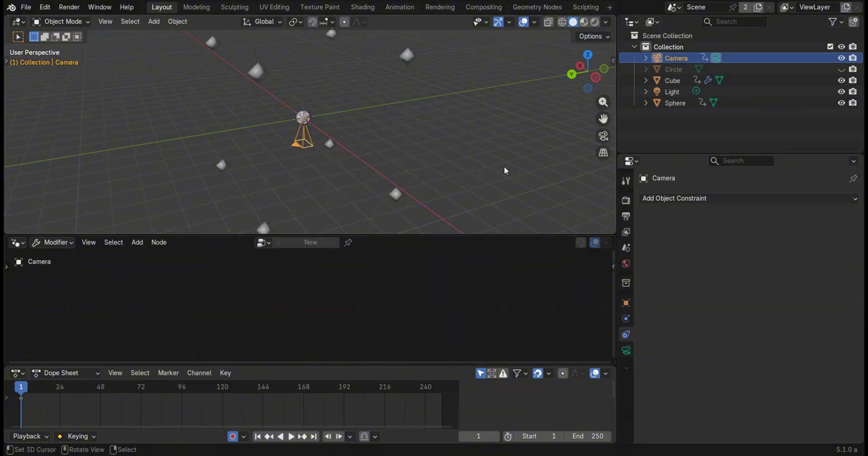
click(769, 198)
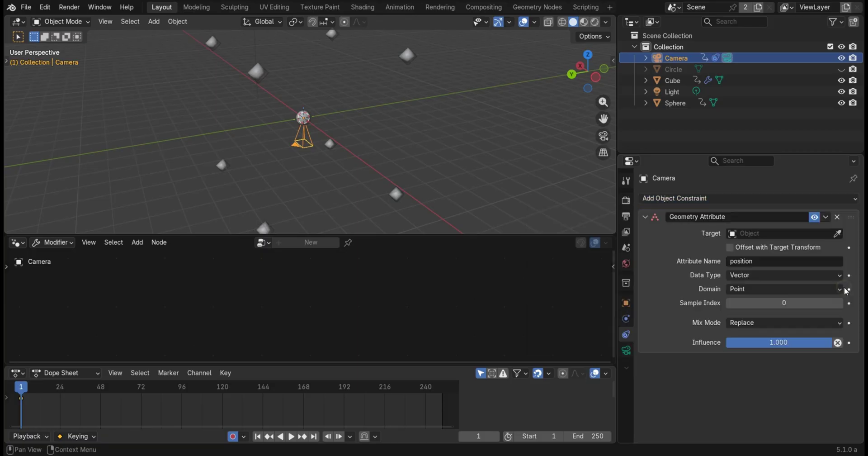
click(844, 288)
click(838, 233)
click(400, 195)
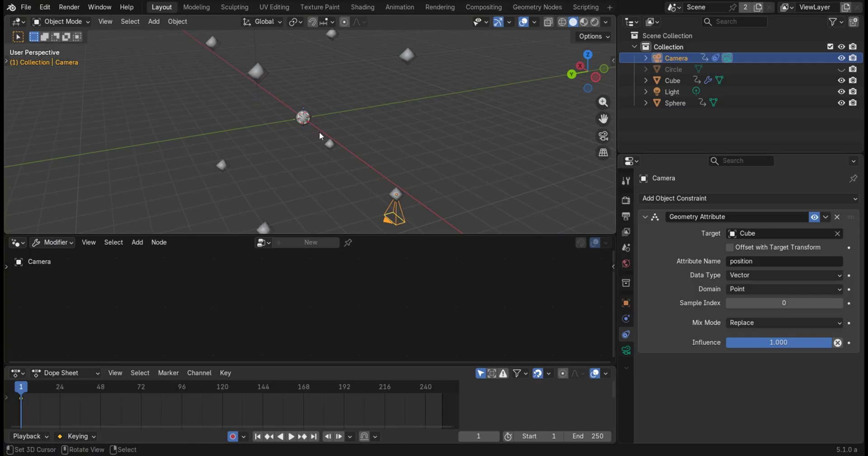
click(645, 217)
- Add a Track To constraint so the camera aims at the Sphere
click(709, 200)
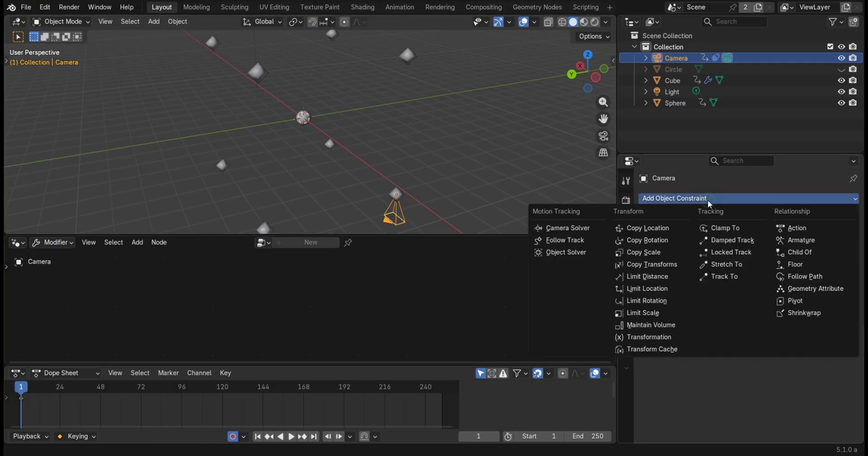
click(724, 276)
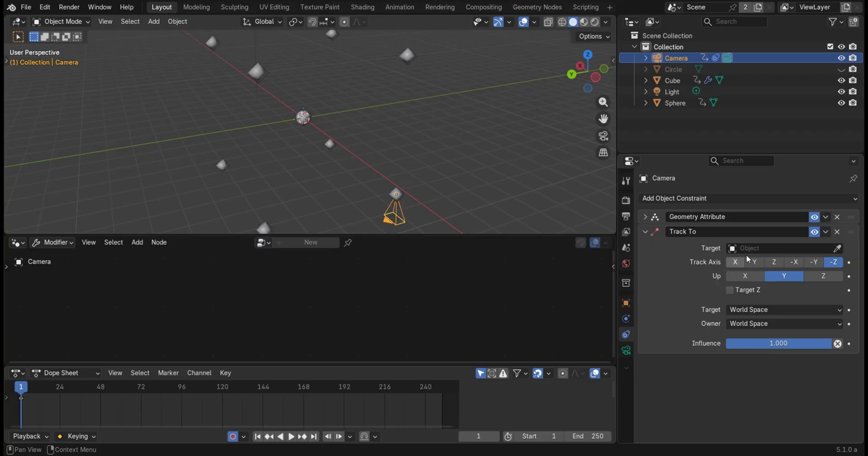
click(837, 248)
click(305, 109)
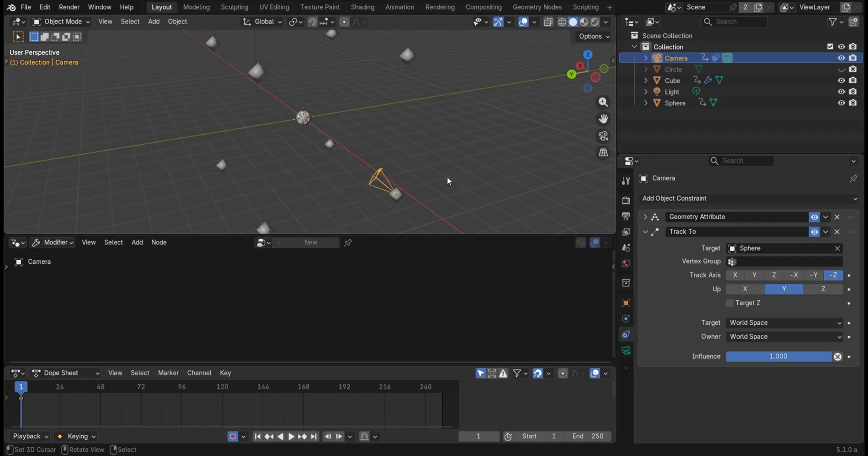
click(646, 232)
- Keep the attribute data type as Vector and switch the domain to Edge, then back to Point
click(645, 216)
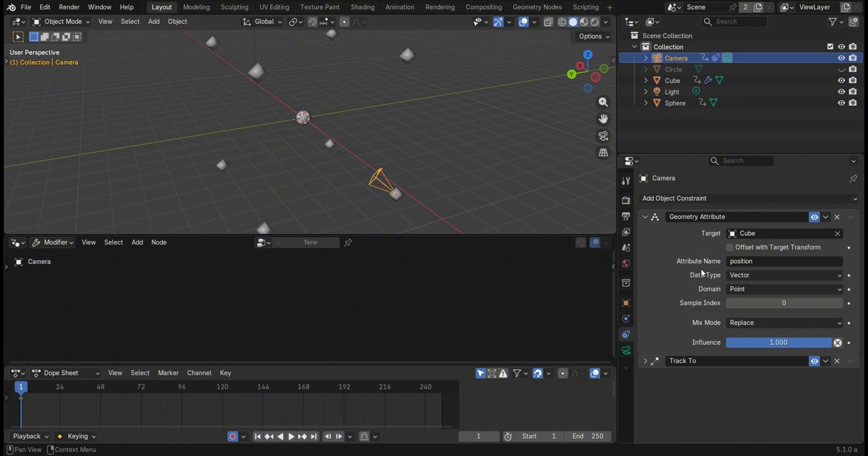
click(756, 274)
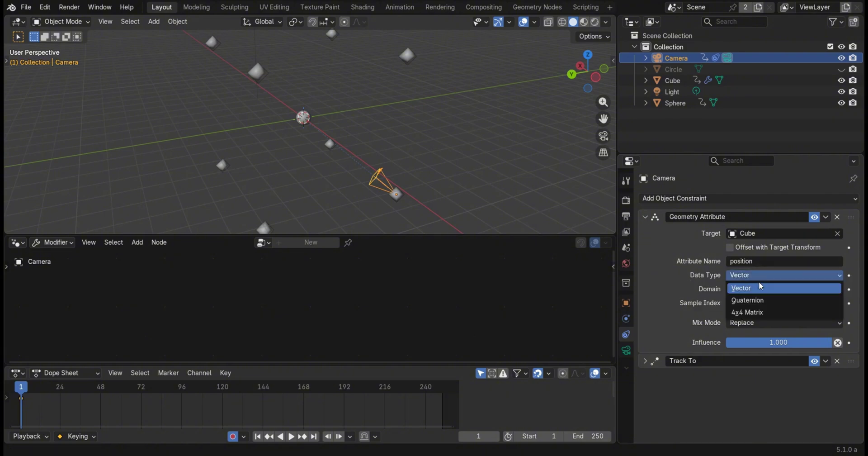
click(690, 289)
click(756, 290)
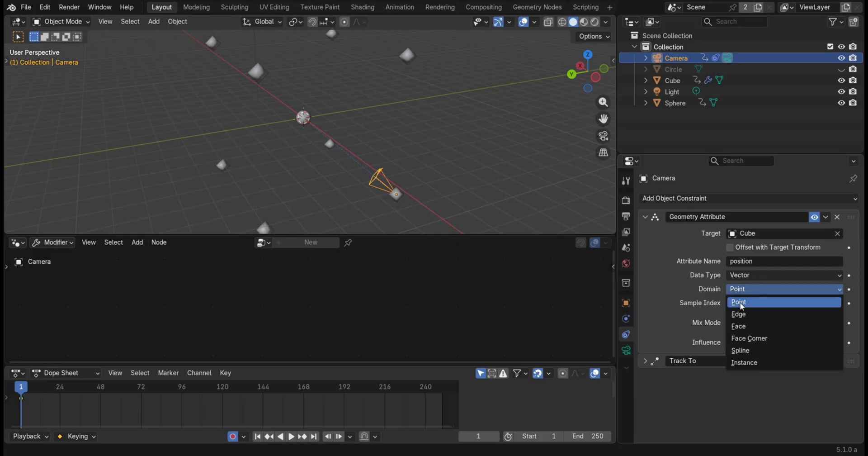
click(753, 313)
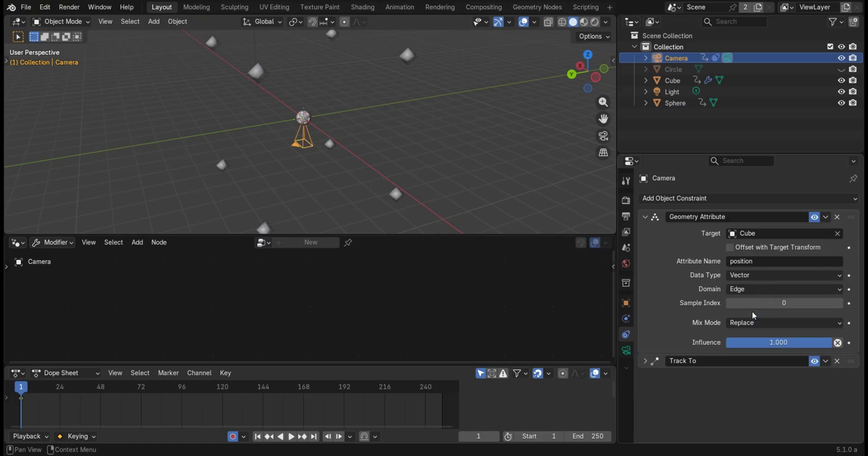
click(753, 288)
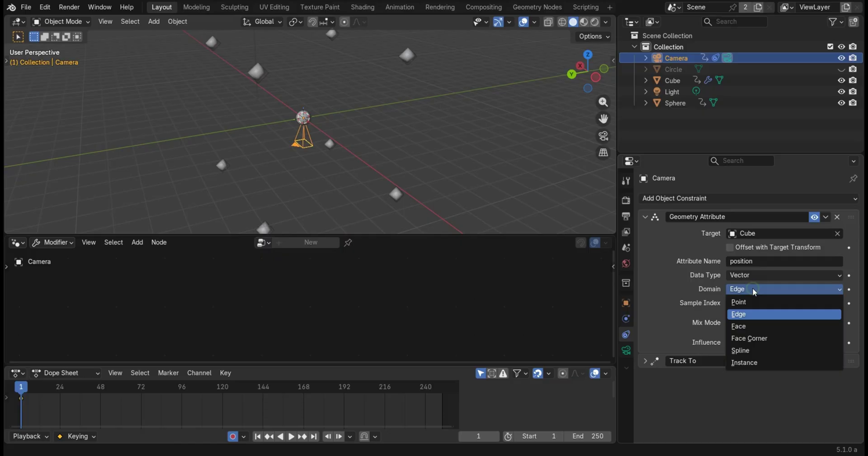
click(751, 305)
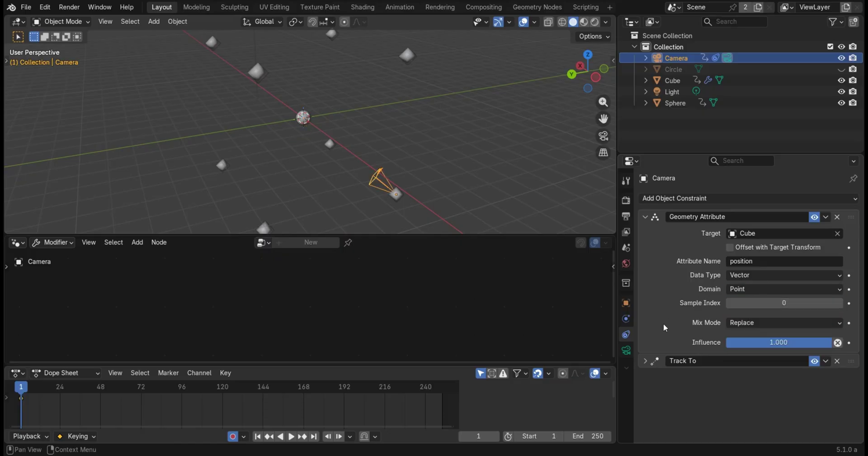
- Select the Cube to show its geometry nodes
click(264, 69)
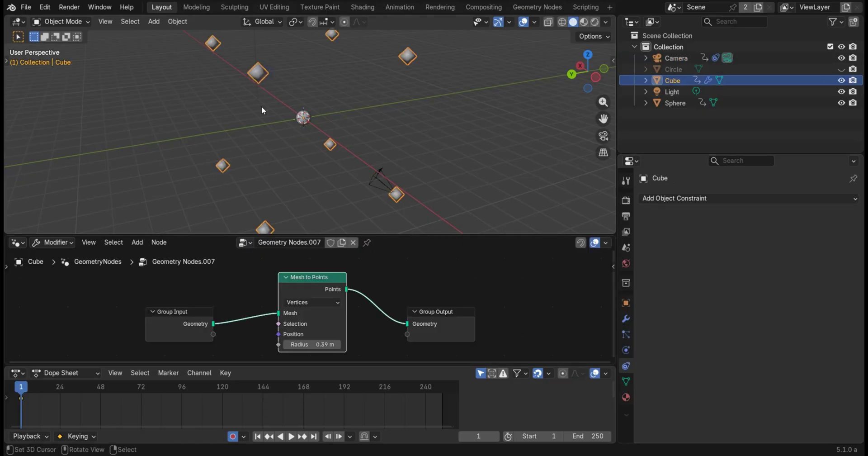
drag(306, 279, 305, 280)
middle_drag(396, 165, 379, 203)
- Cycle Mesh to Points through Edges and Faces back to Vertices, then select the camera
click(307, 302)
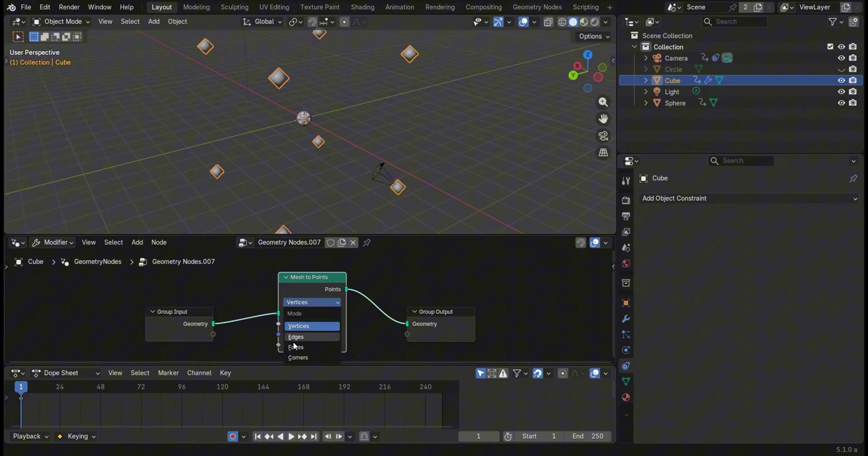
click(294, 341)
click(313, 302)
click(304, 347)
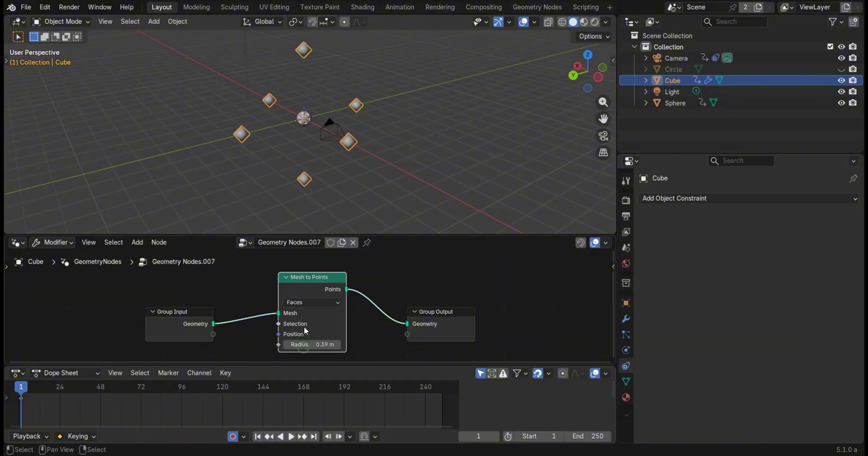
click(304, 302)
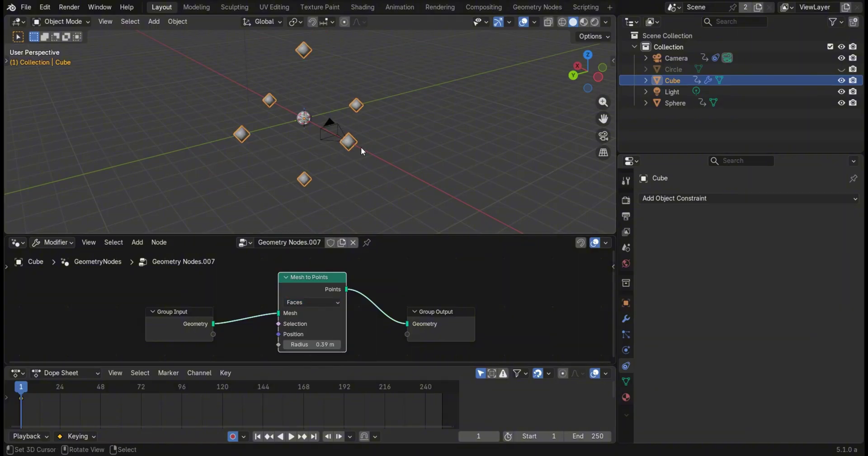
click(312, 302)
click(302, 326)
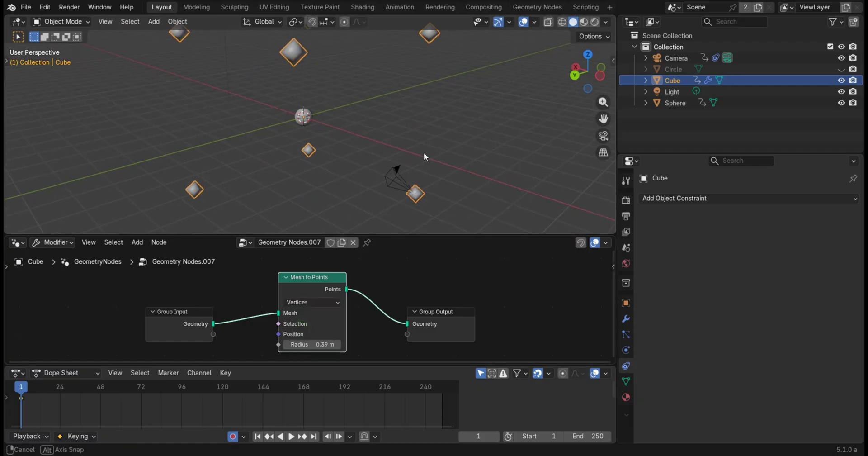
click(397, 179)
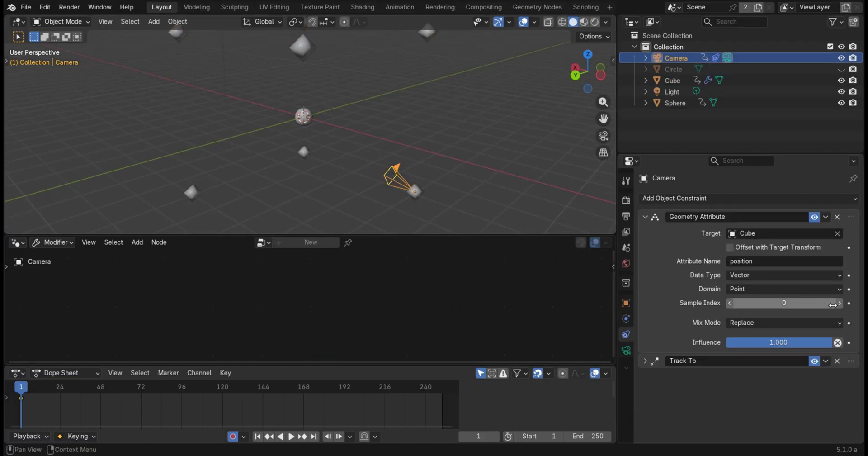
- Step the constraint's Sample Index up one at a time to 7
click(840, 304)
click(840, 304)
click(840, 304)
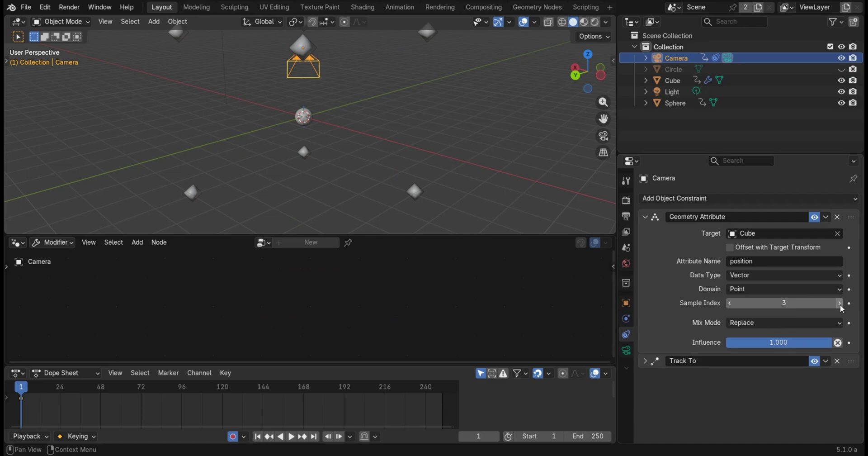
click(840, 304)
click(840, 304)
click(841, 304)
click(840, 304)
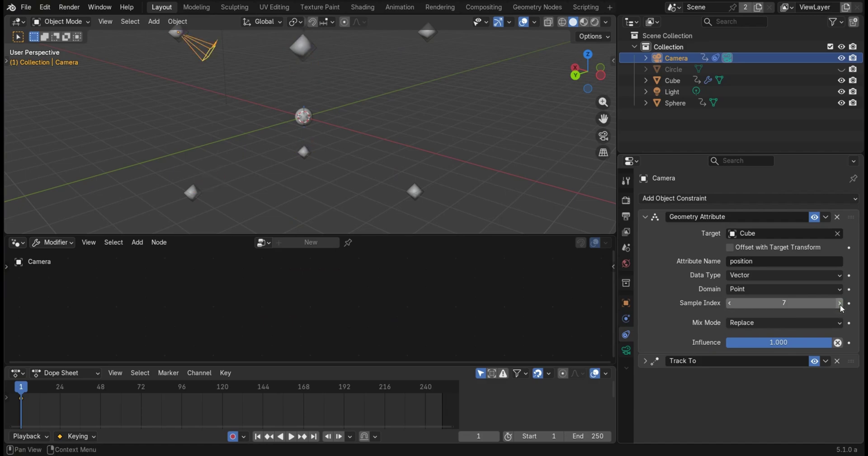
- Set the constraint Influence to 0.769 and the Sample Index to 13
middle_drag(482, 112, 565, 144)
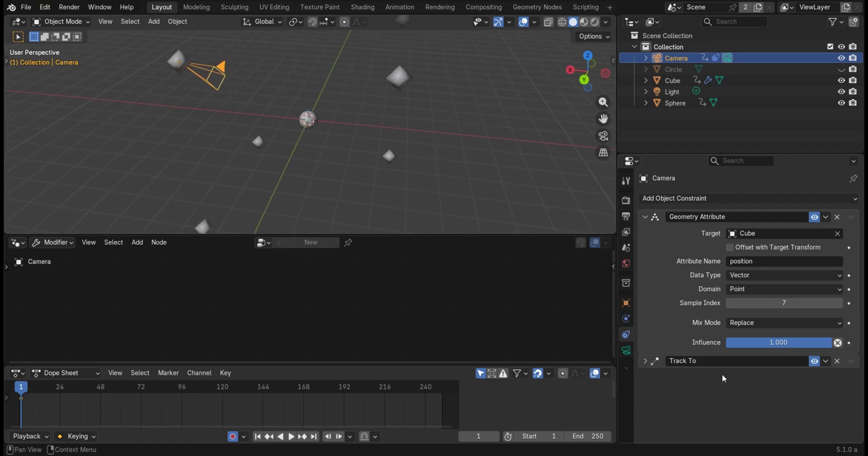
drag(779, 342, 756, 342)
middle_drag(580, 156, 487, 132)
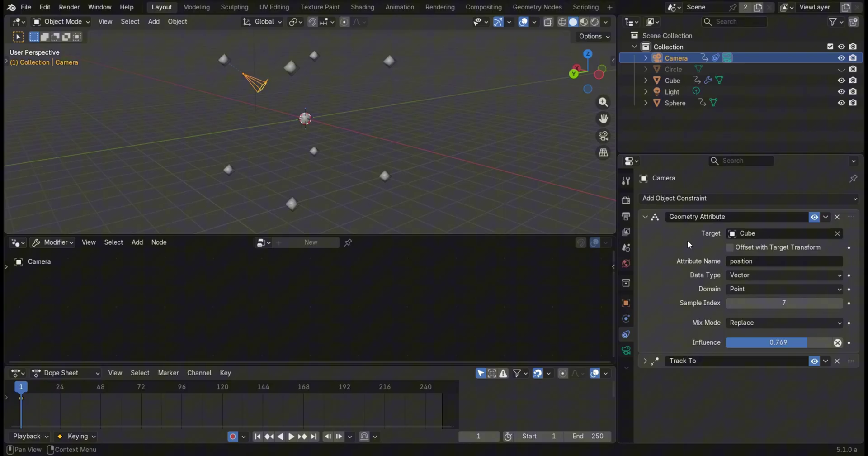
mouse_move(784, 303)
mouse_down()
mouse_move(796, 303)
mouse_move(779, 303)
mouse_up()
mouse_move(400, 94)
middle_down()
mouse_move(414, 103)
mouse_move(386, 100)
mouse_move(402, 91)
mouse_move(408, 105)
middle_up()
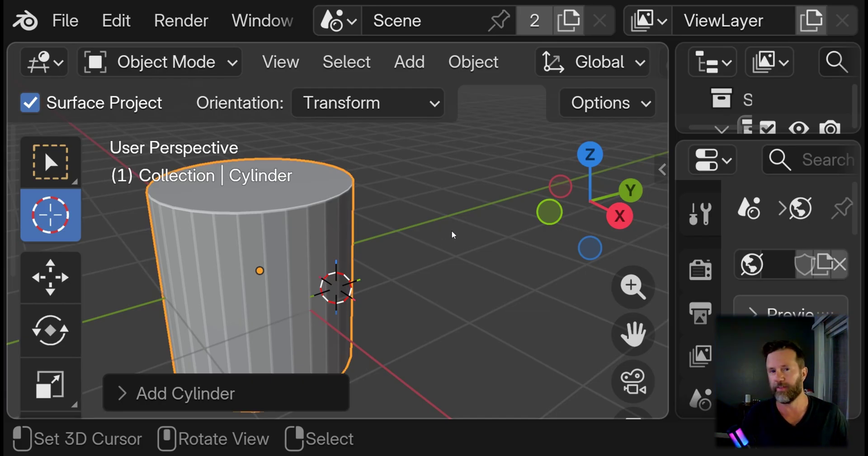
- Open the sidebar to the 3D Cursor panel and keep its X rotation at 0°
key(n)
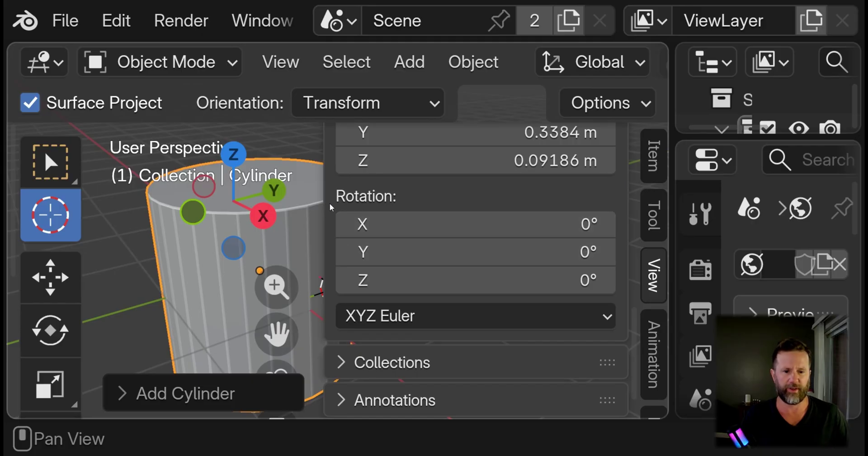
drag(330, 207, 385, 207)
scroll(446, 196, up, 8)
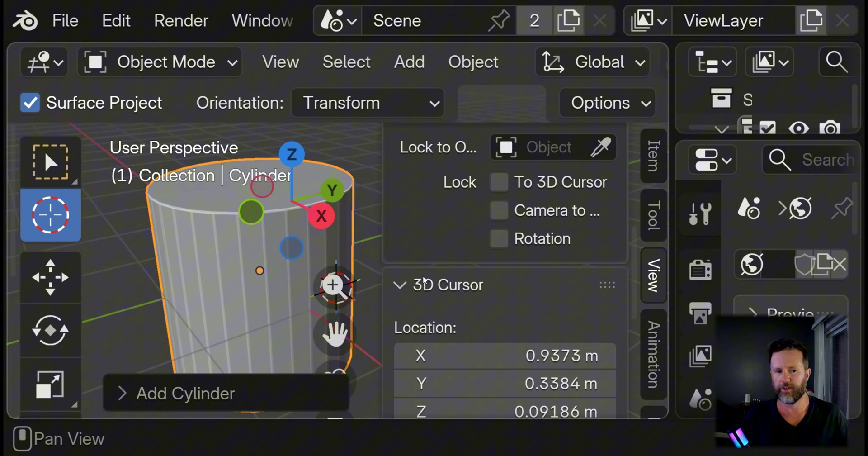
scroll(424, 281, down, 5)
mouse_move(448, 287)
mouse_down()
mouse_move(538, 287)
mouse_move(447, 287)
mouse_up()
middle_drag(285, 236, 182, 218)
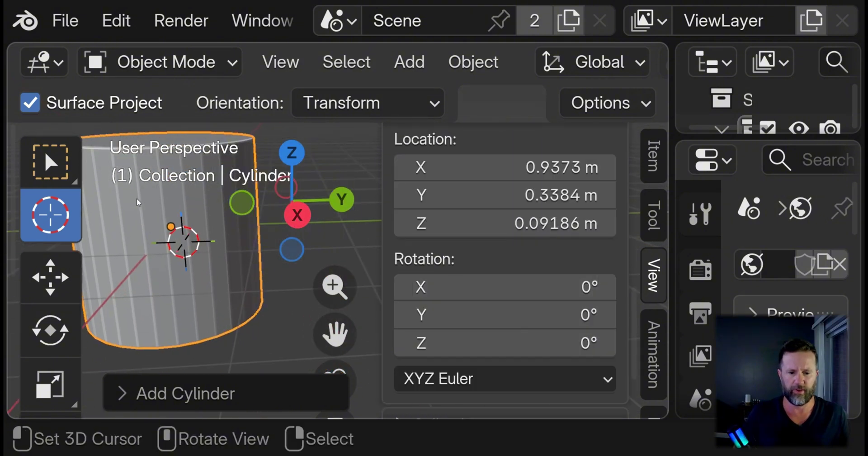
drag(502, 315, 480, 343)
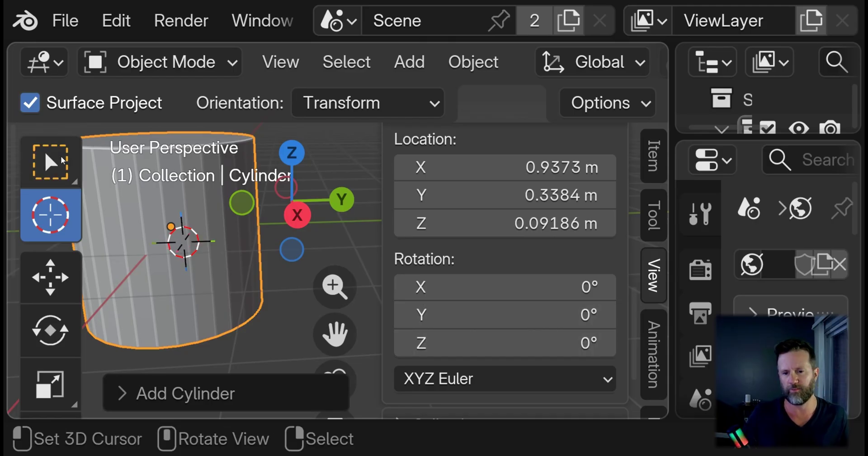
- With the Cursor tool on View orientation, place the 3D cursor on the cylinder's side and top
click(58, 159)
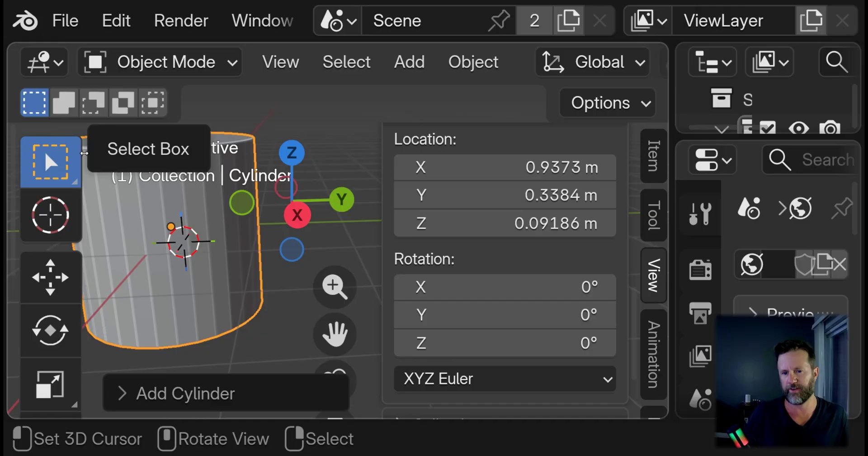
click(74, 207)
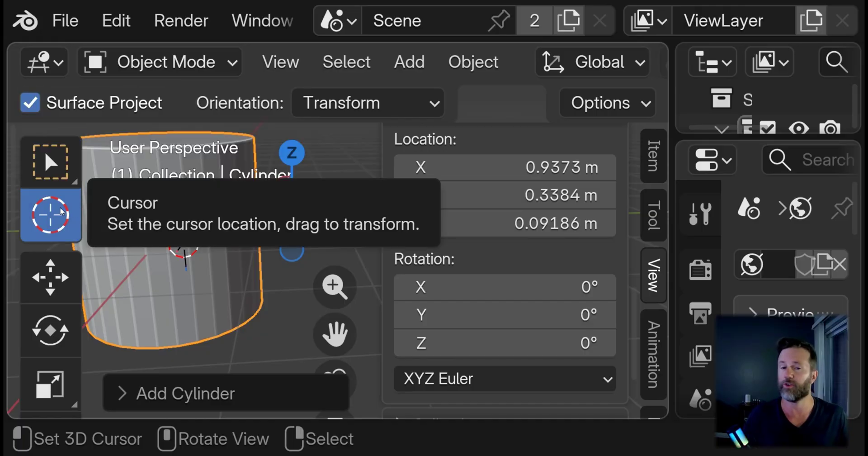
click(322, 104)
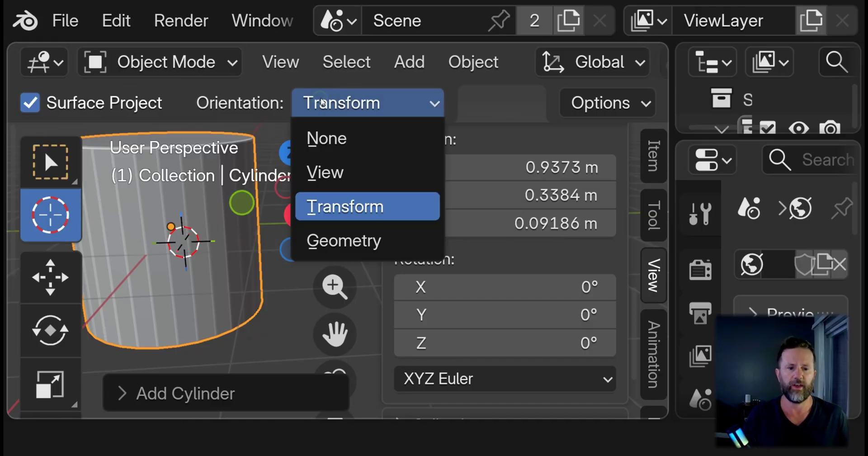
click(367, 177)
middle_drag(210, 195, 235, 243)
click(136, 190)
middle_drag(136, 190, 216, 276)
click(216, 275)
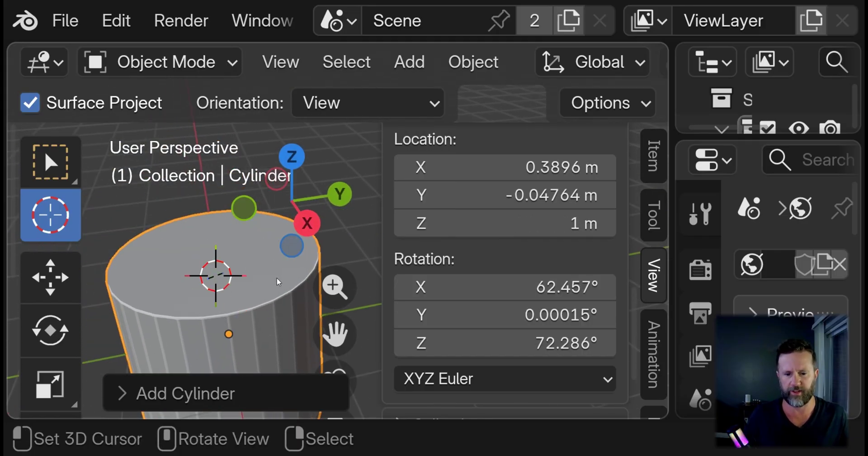
middle_drag(278, 281, 228, 252)
click(228, 252)
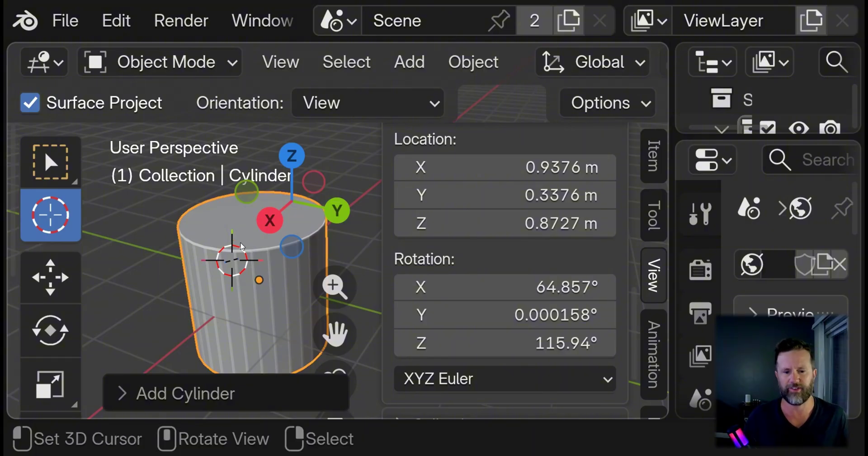
- Switch cursor orientation to Transform and place the cursor on the side and top face
click(365, 107)
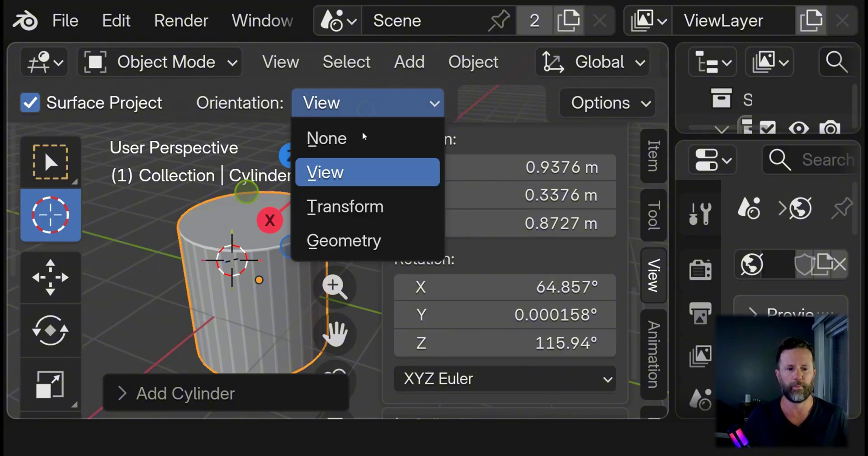
click(352, 207)
click(216, 256)
click(226, 296)
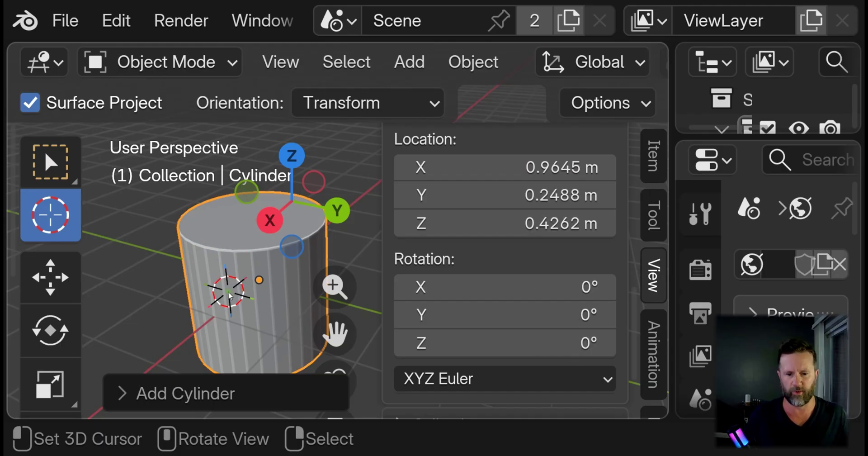
click(232, 234)
shift+middle_drag(228, 231, 212, 226)
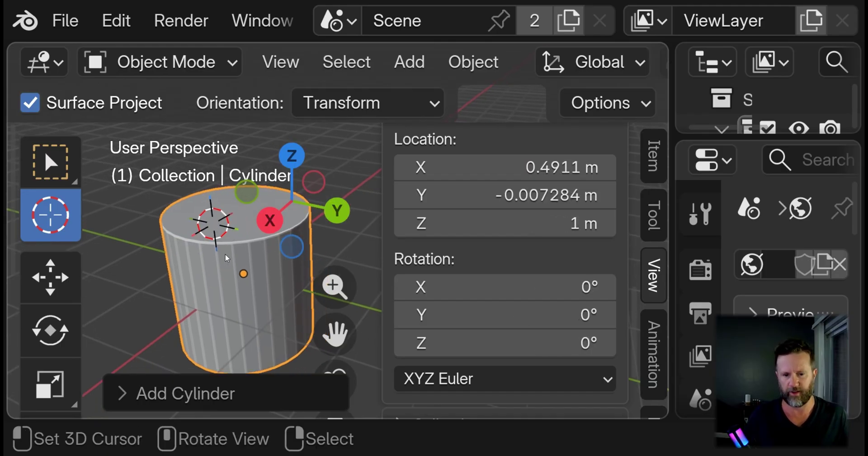
- Switch cursor orientation to Geometry and place the cursor on the cylinder's side
click(355, 103)
click(340, 245)
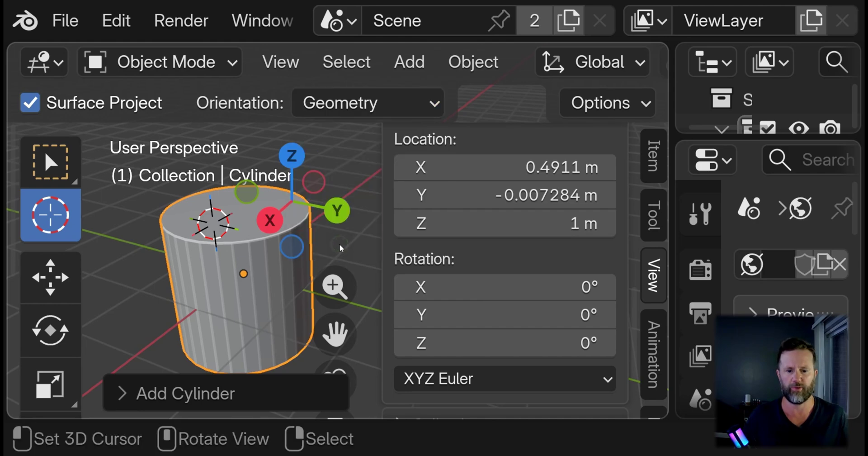
click(219, 287)
middle_drag(219, 287, 209, 254)
- Hide the toolbar and rotate the cylinder 90° about X with rx90
key(t)
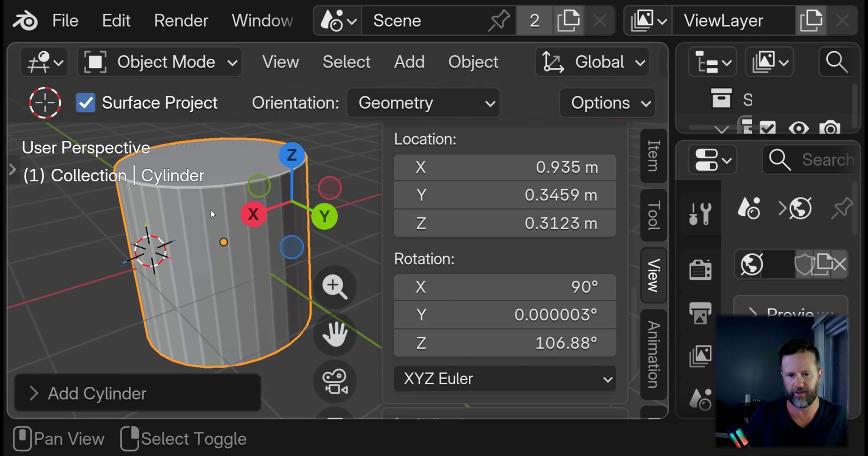
shift+middle_drag(149, 252, 177, 244)
text(r)
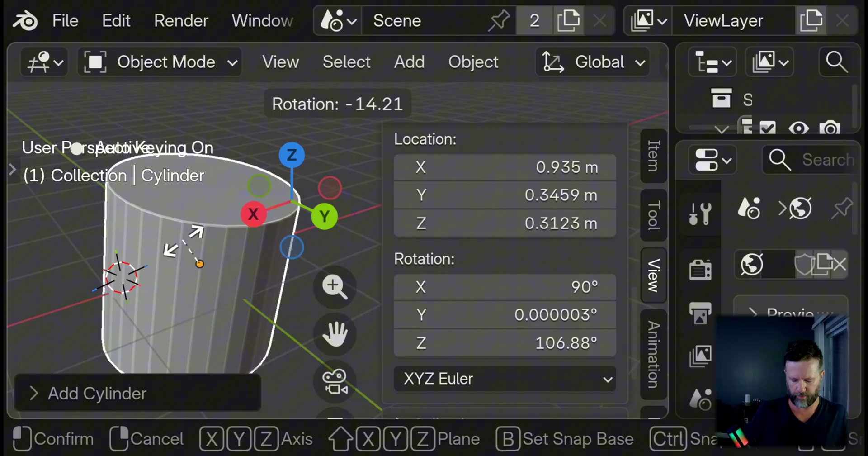
text(x90)
key(Return)
- Place the 3D cursor onto the cylinder's end cap
mouse_move(185, 237)
middle_down()
mouse_move(231, 249)
mouse_move(194, 230)
middle_up()
click(153, 259)
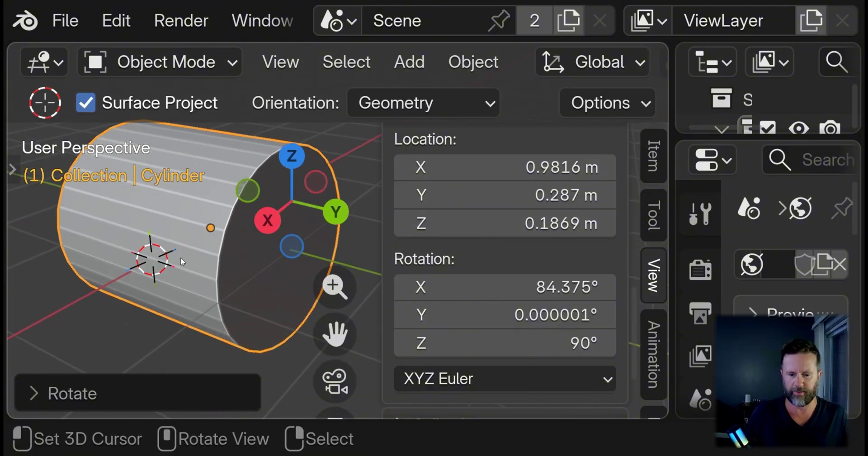
click(248, 277)
shift+middle_drag(254, 276, 150, 290)
click(234, 241)
click(129, 308)
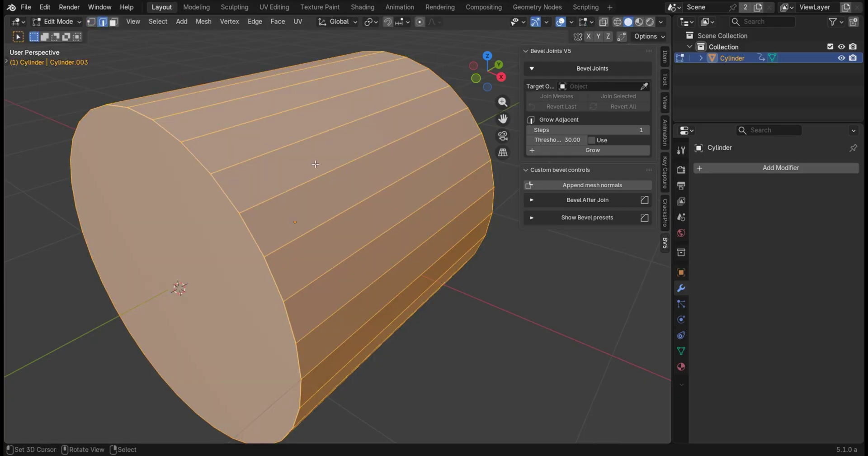
- Set the selected edges' bevel weight and crease to 1.0
key(ctrl+e)
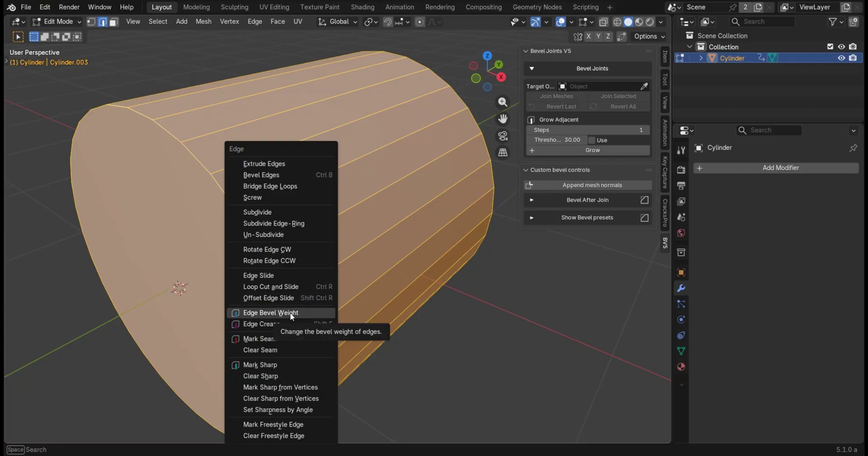
click(261, 314)
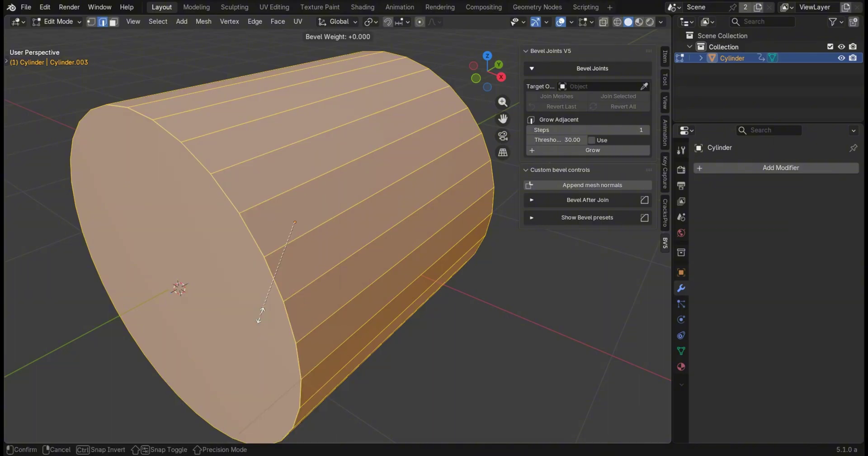
click(619, 304)
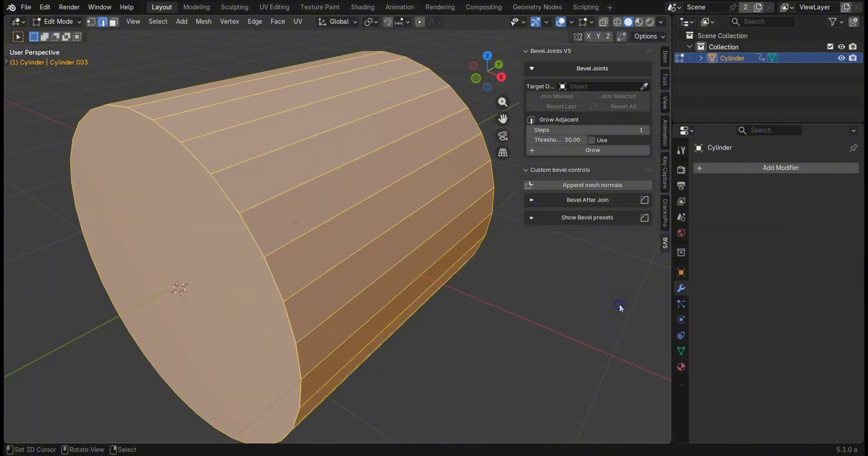
key(ctrl+e)
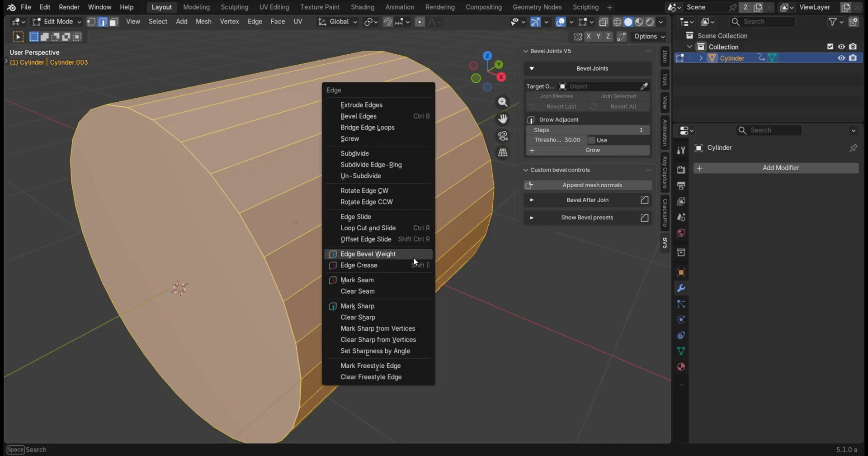
click(384, 264)
click(560, 304)
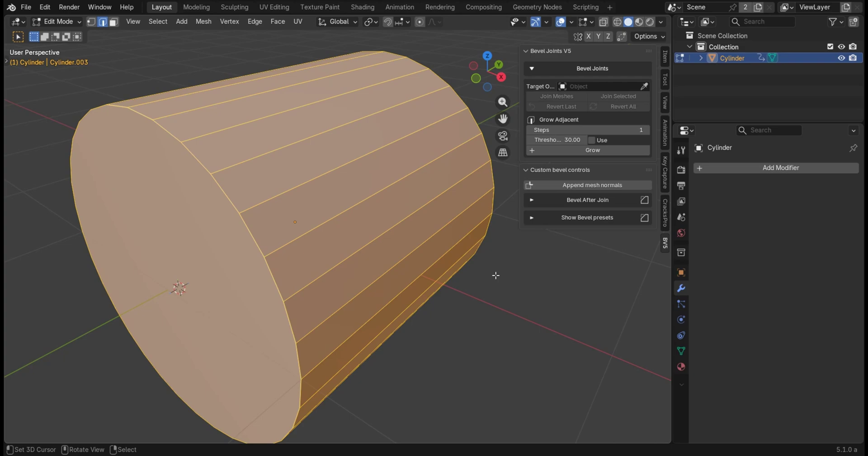
- Mark the edges as seams, frame the cylinder and deselect everything
key(ctrl+e)
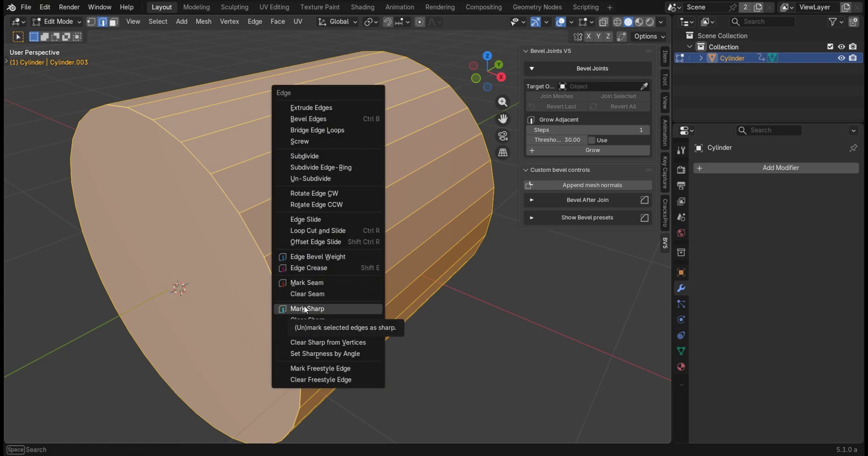
click(319, 283)
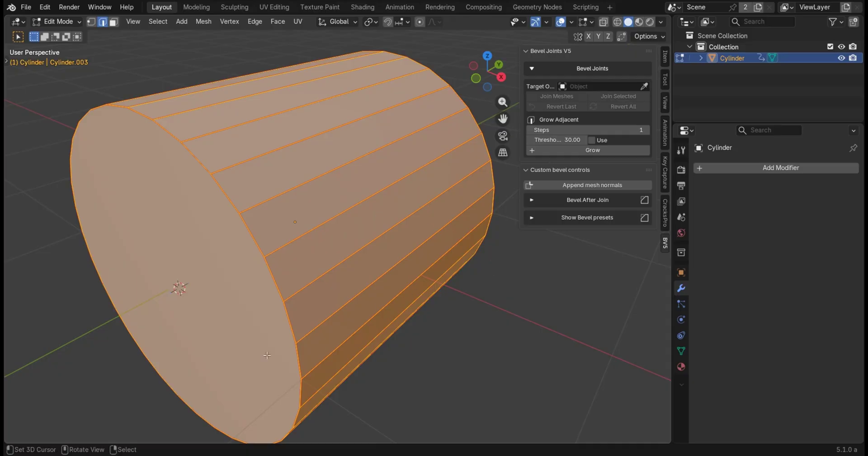
middle_drag(345, 230, 360, 238)
key(alt+a)
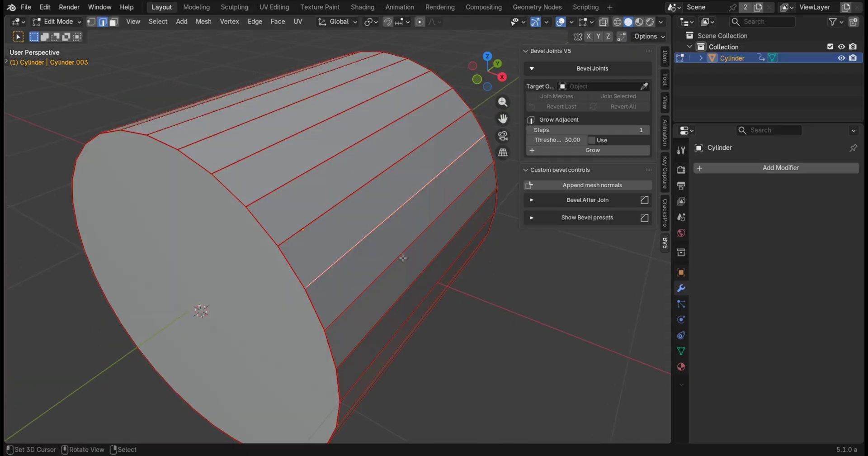
key(a)
key(1)
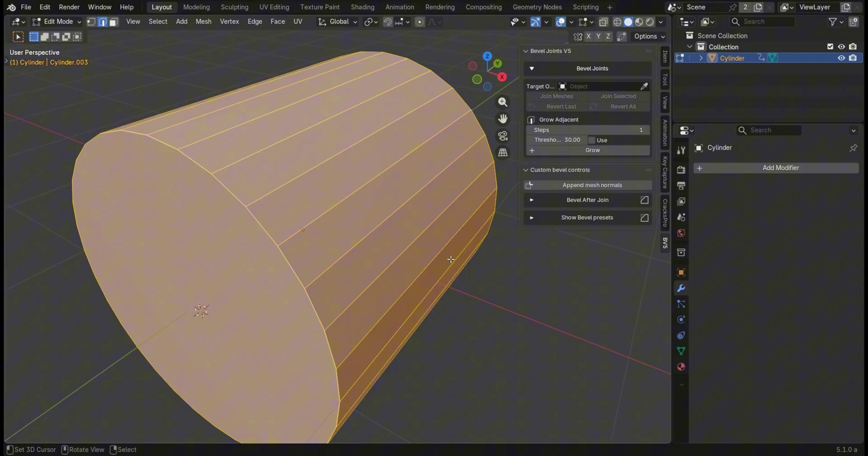
key(KP_Decimal)
key(alt+a)
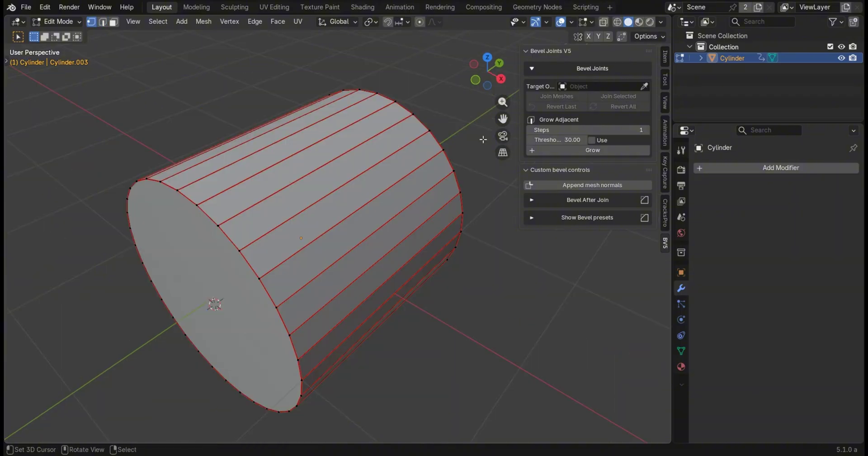
- Toggle the Seam overlay off and on several times, leaving it on
click(591, 23)
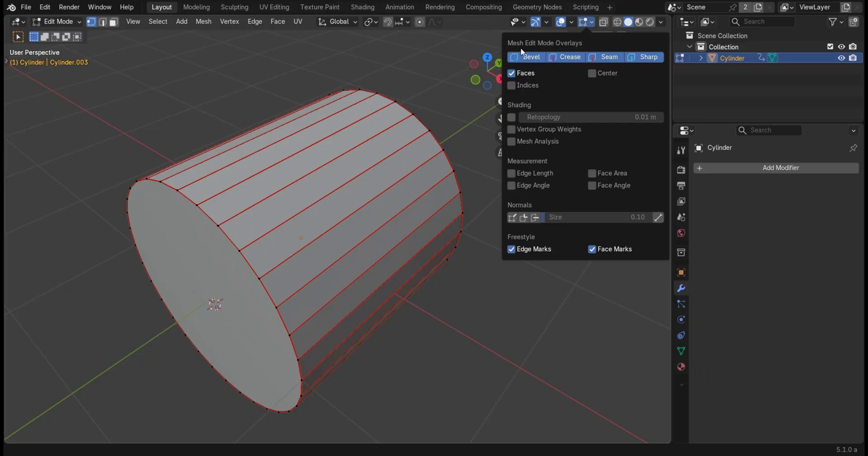
click(606, 57)
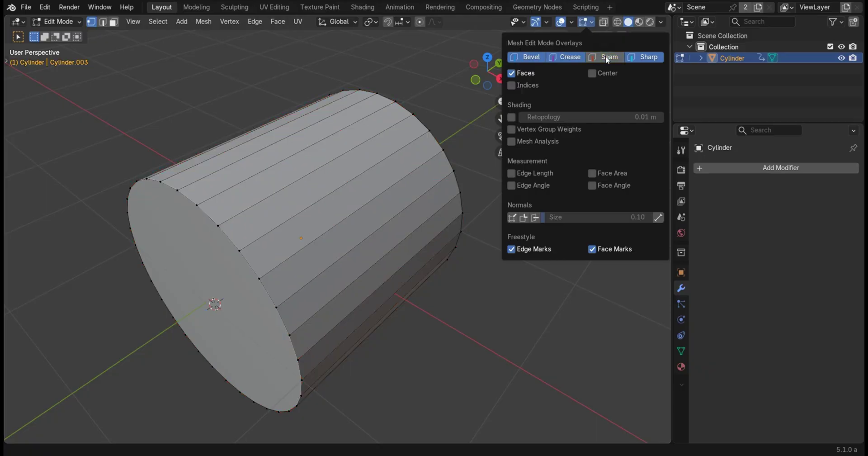
click(606, 57)
click(607, 57)
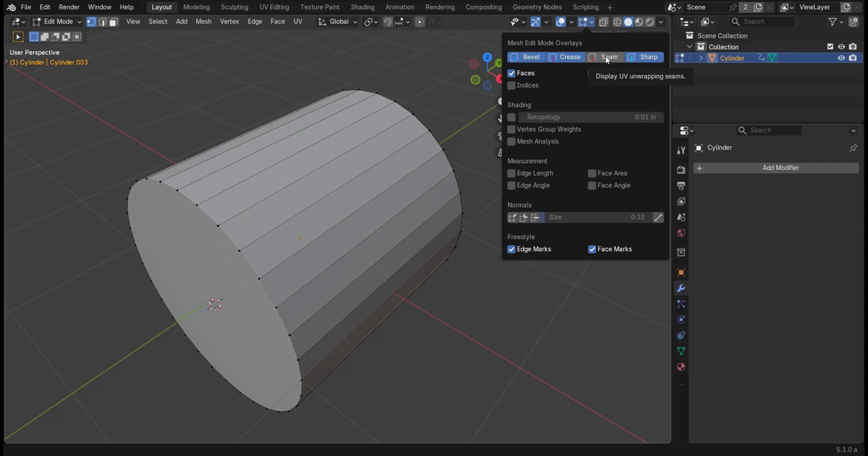
click(606, 57)
click(606, 57)
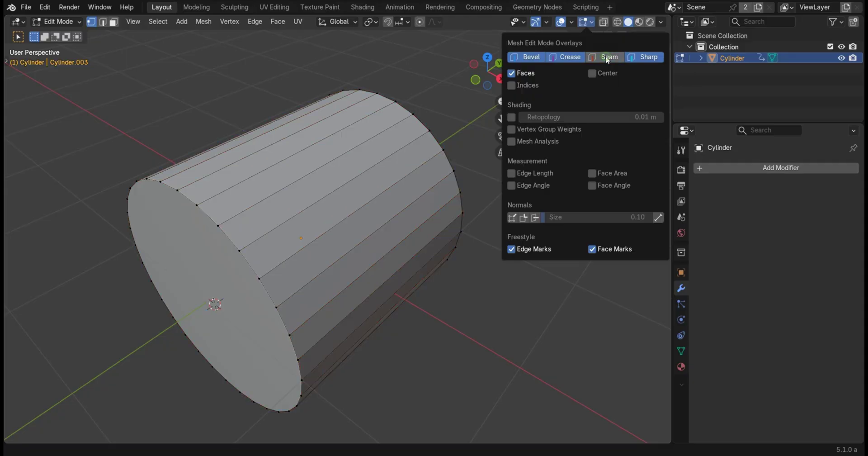
click(606, 57)
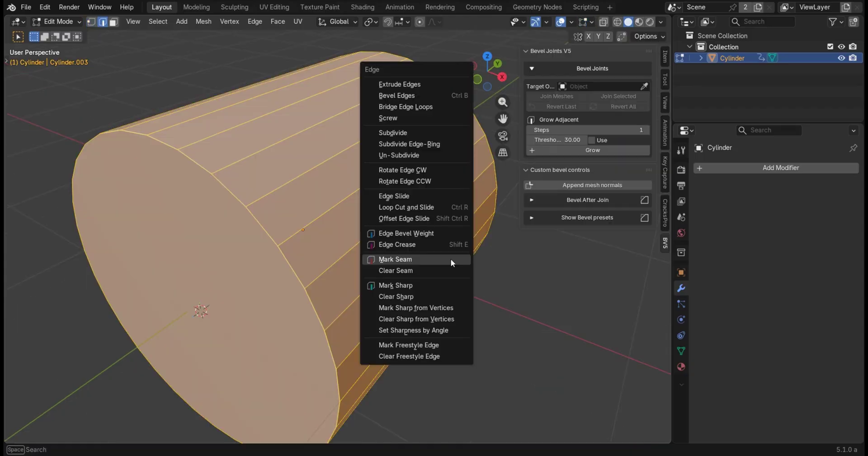
- Mark the edges sharp, select all vertices and return to Object Mode
click(406, 286)
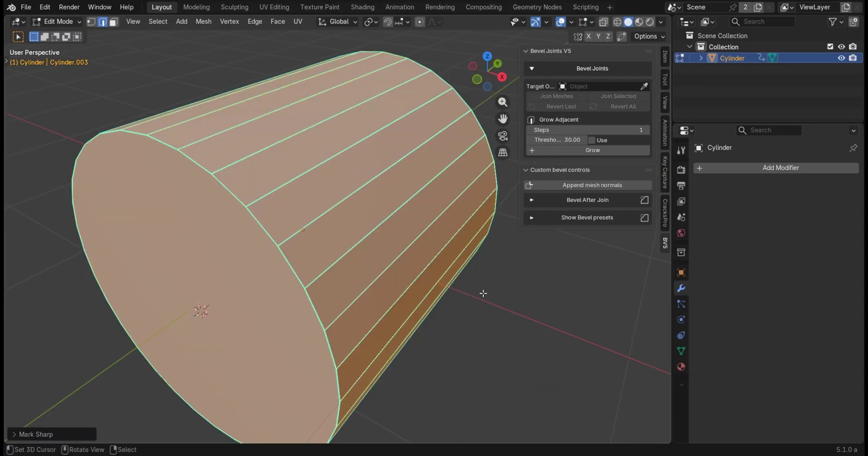
click(19, 433)
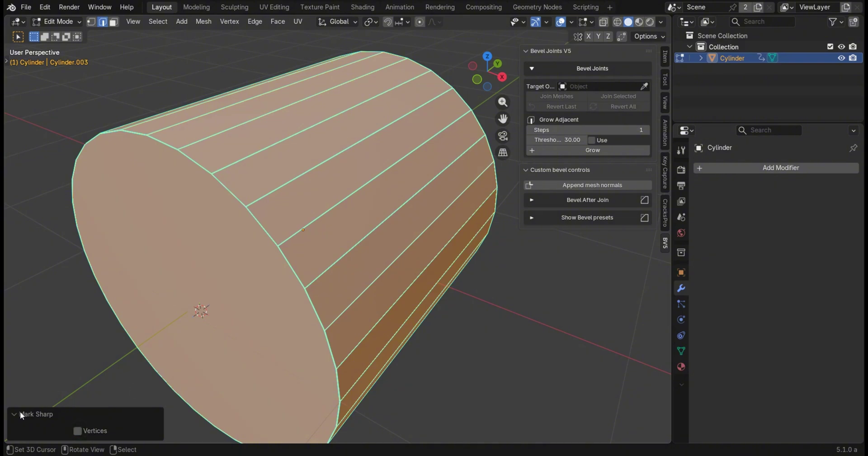
click(20, 412)
key(1)
key(a)
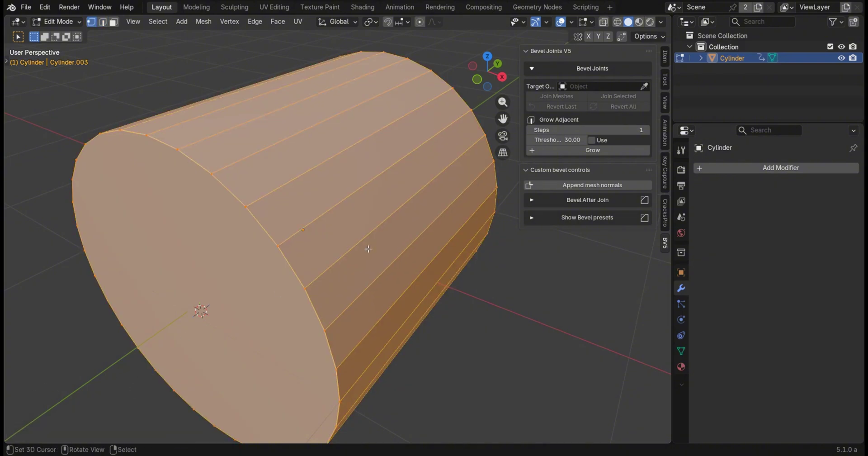
middle_drag(431, 222, 403, 194)
key(Tab)
scroll(404, 194, up, 4)
scroll(403, 193, down, 5)
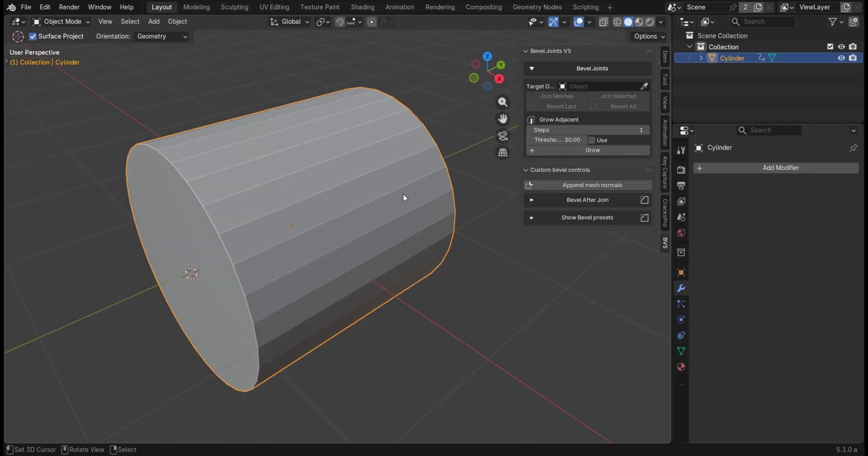
- Open the UV Editing workspace, orbit into the Cylinder's open end, and enter Edit Mode to show its UVs
key(ctrl+Page_Down)
key(ctrl+Page_Down)
key(ctrl+Page_Down)
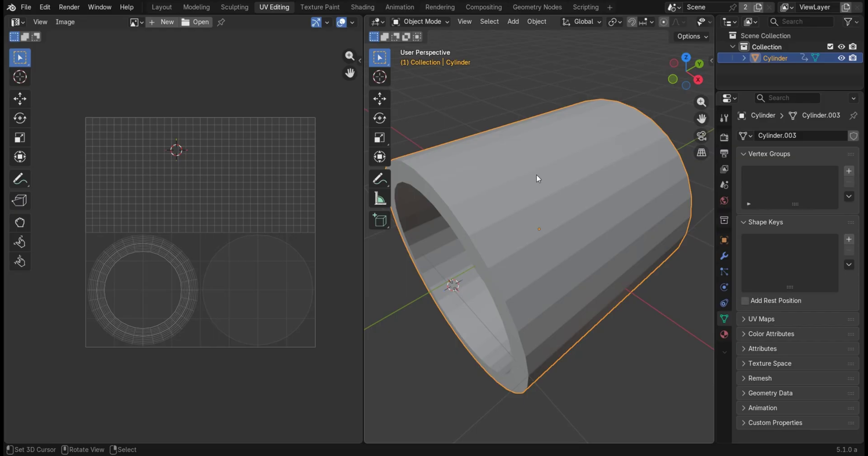
mouse_move(536, 174)
middle_down()
mouse_move(528, 174)
mouse_move(605, 149)
mouse_move(545, 161)
middle_up()
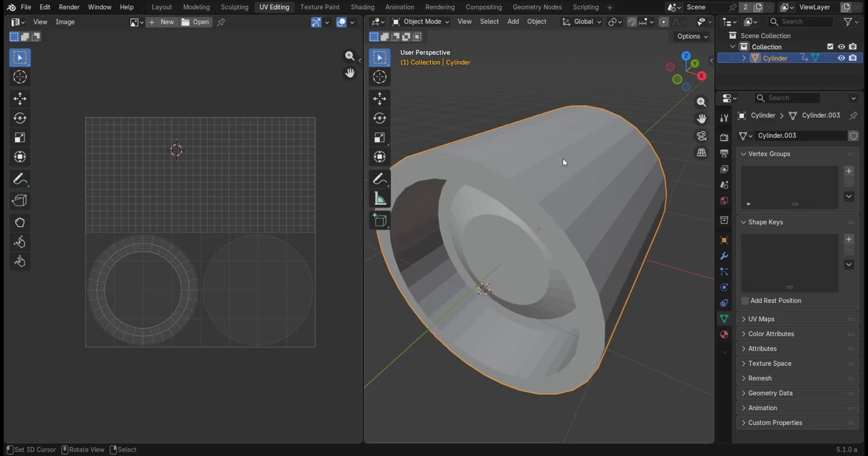
key(Tab)
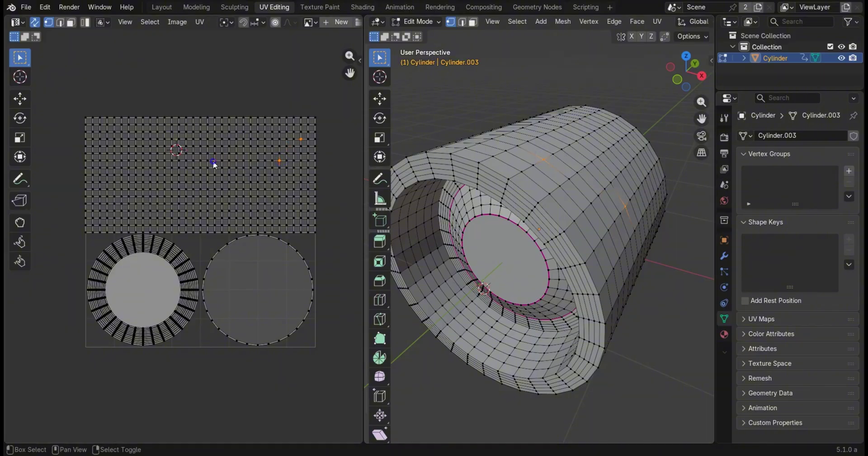
- In Face select mode, select the inner circle UV face
middle_drag(434, 104, 413, 85)
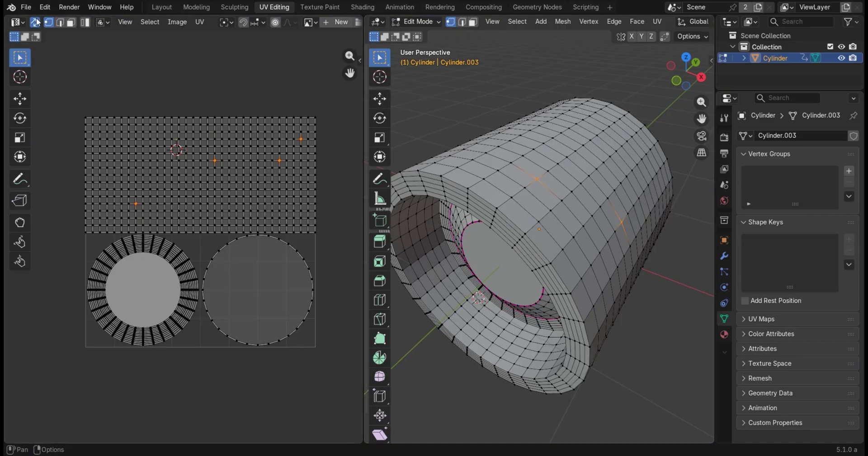
click(71, 24)
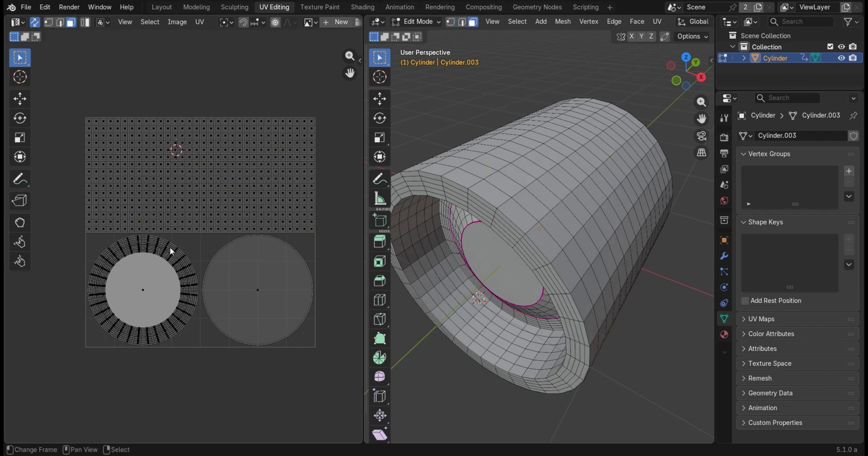
click(165, 278)
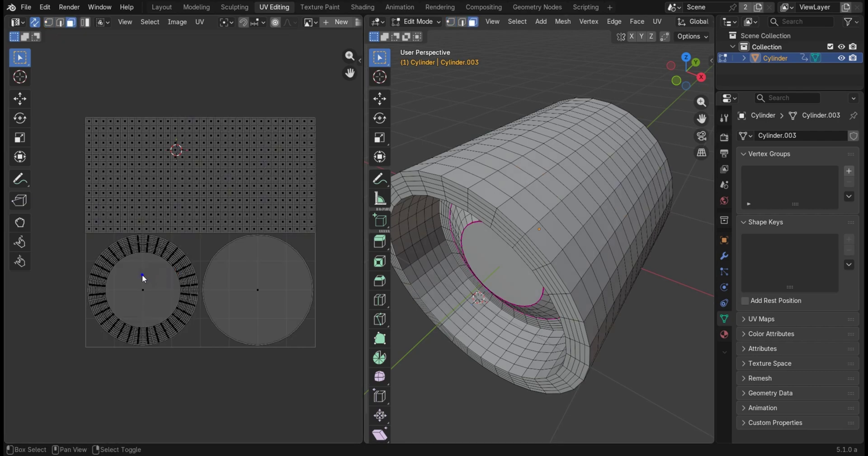
click(142, 275)
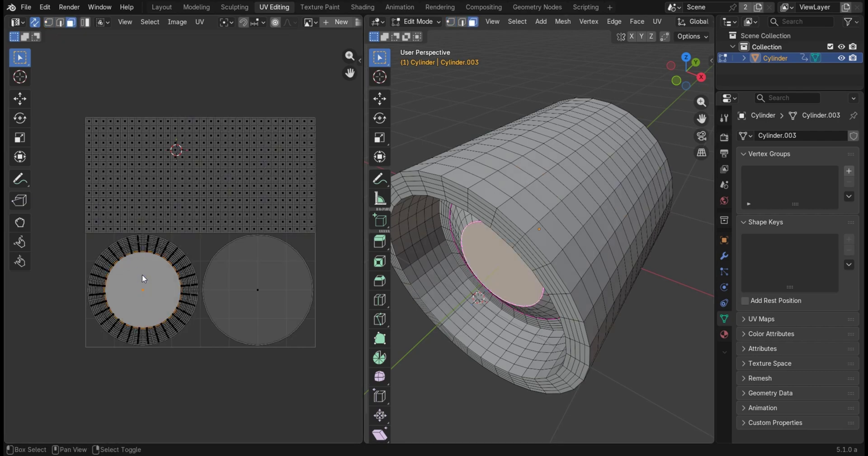
- Switch to Edge select and pick the horizontal edge loop across the UV grid
click(61, 24)
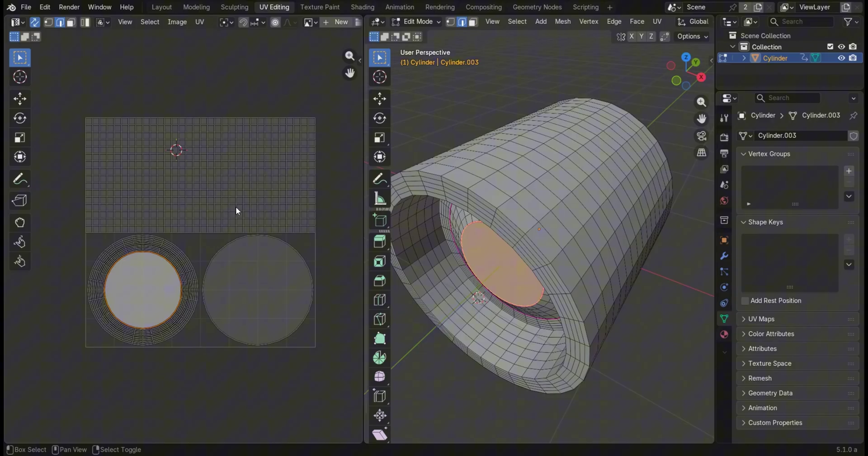
alt+shift+click(220, 225)
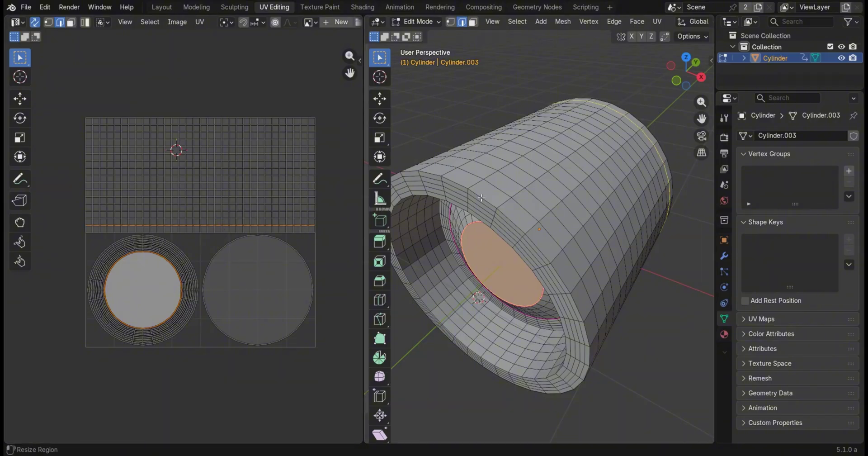
middle_drag(520, 226, 618, 143)
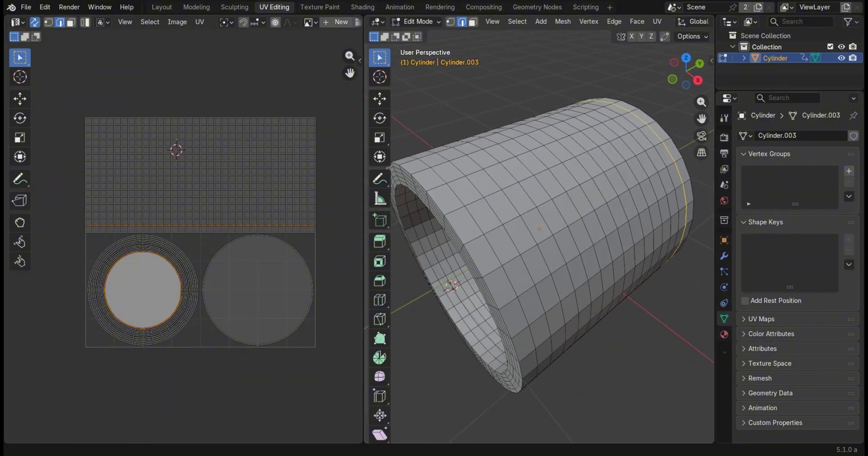
- In Vertex select, pick two right-circle vertices and add six left-circle outer-ring vertices
click(49, 22)
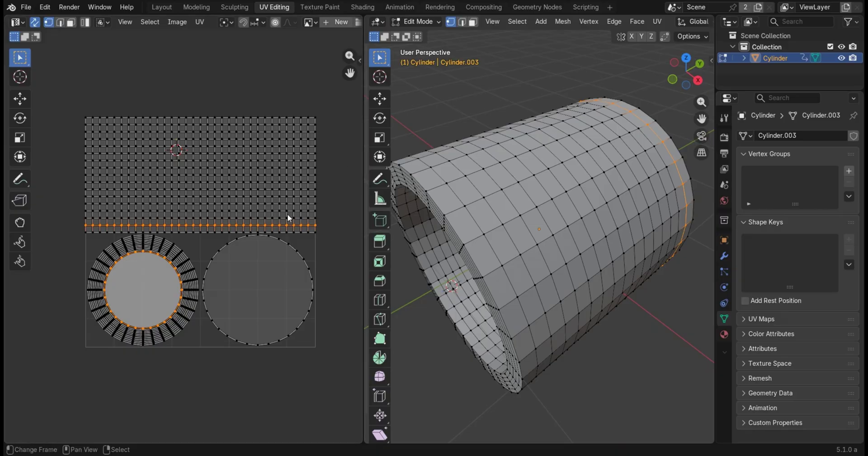
click(269, 239)
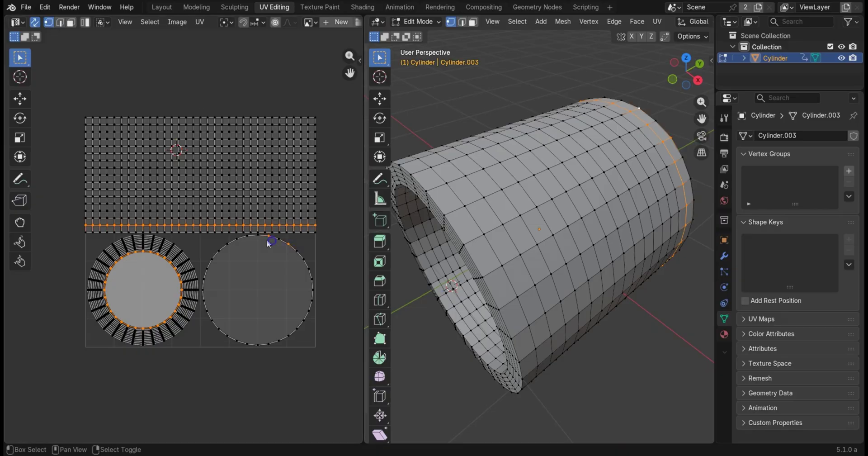
shift+click(220, 250)
middle_drag(543, 226, 495, 182)
shift+click(182, 329)
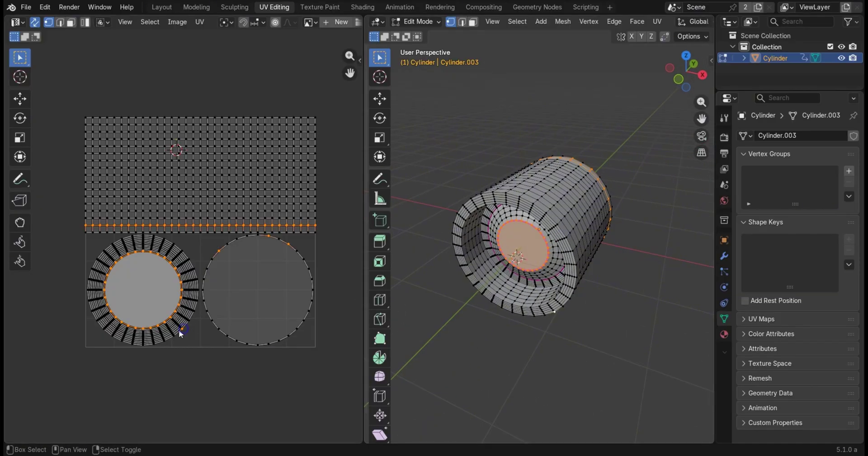
shift+click(174, 334)
shift+click(165, 340)
shift+click(154, 343)
shift+click(143, 345)
shift+click(135, 344)
- Move the disc island one UV tile left with G X -1
scroll(272, 183, up, 1)
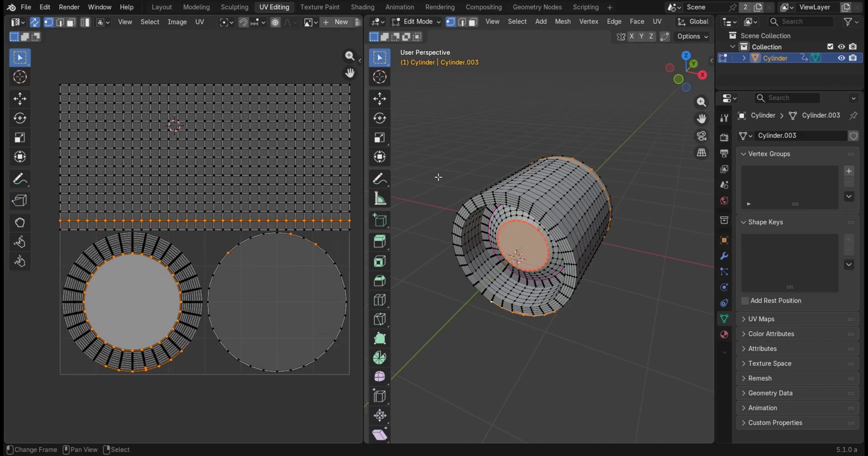
middle_drag(438, 177, 572, 172)
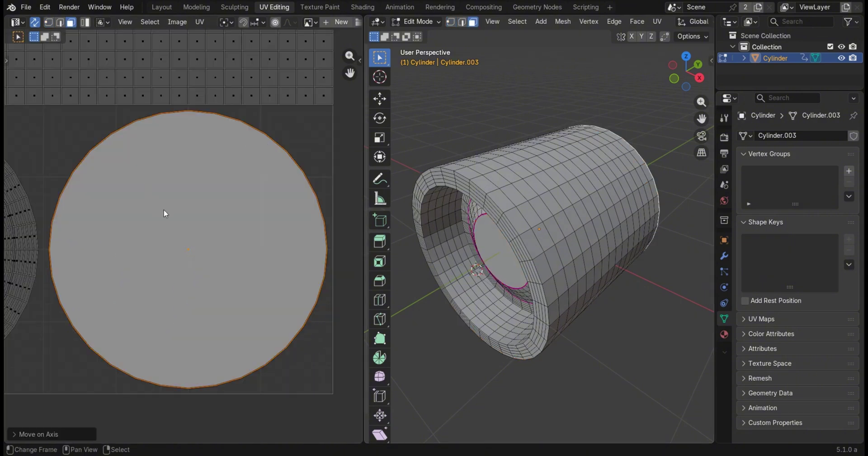
scroll(211, 129, down, 2)
scroll(213, 130, up, 2)
scroll(213, 130, down, 5)
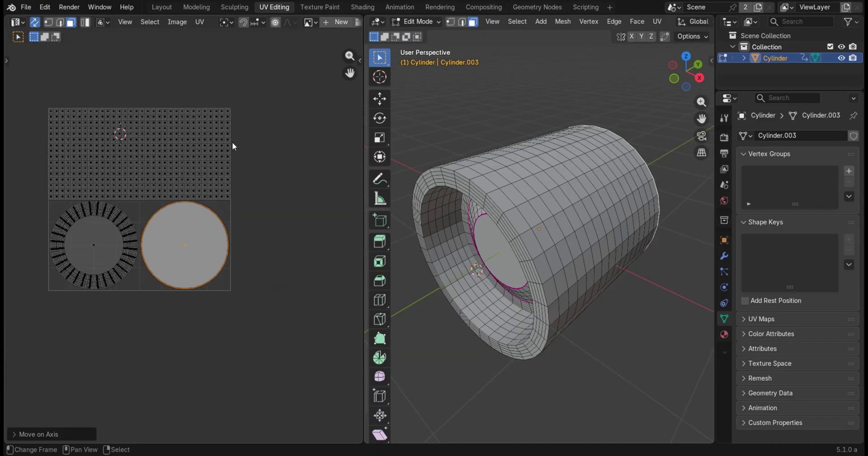
key(g)
key(x)
key(minus)
key(1)
key(Return)
- Undo, move the disc island up one tile with G Y 1, then undo again
key(ctrl+z)
key(g)
key(y)
key(1)
key(Return)
key(ctrl+z)
- Nudge the disc island in small steps up, down, left and right with the arrow keys
scroll(204, 173, up, 3)
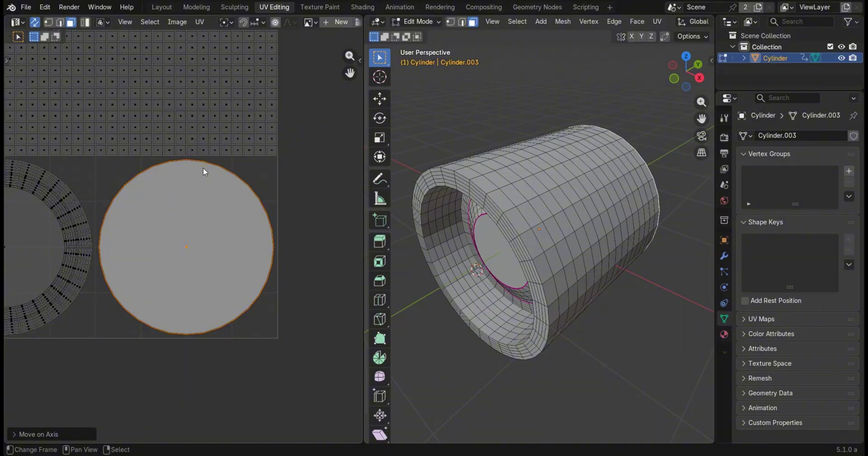
key(Up)
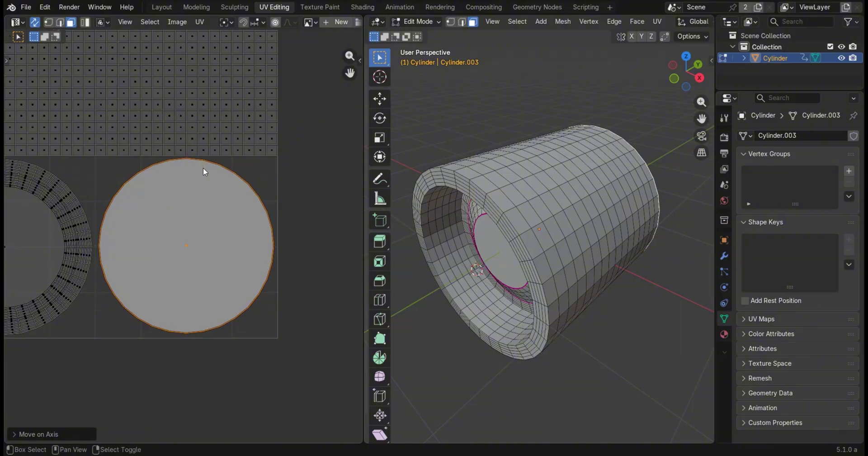
key(Up)
key(Up)
key(Up)
key(Up)
key(Up)
key(Down)
key(Down)
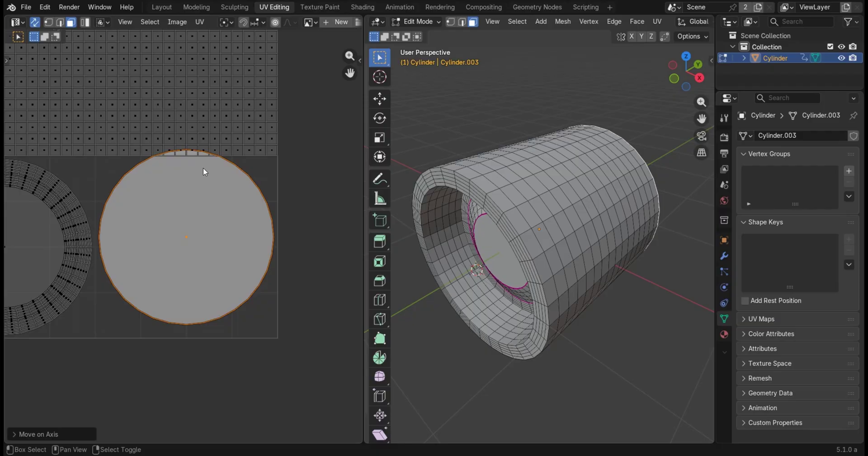
key(Down)
key(Down)
key(Down)
key(Left)
key(Left)
key(Left)
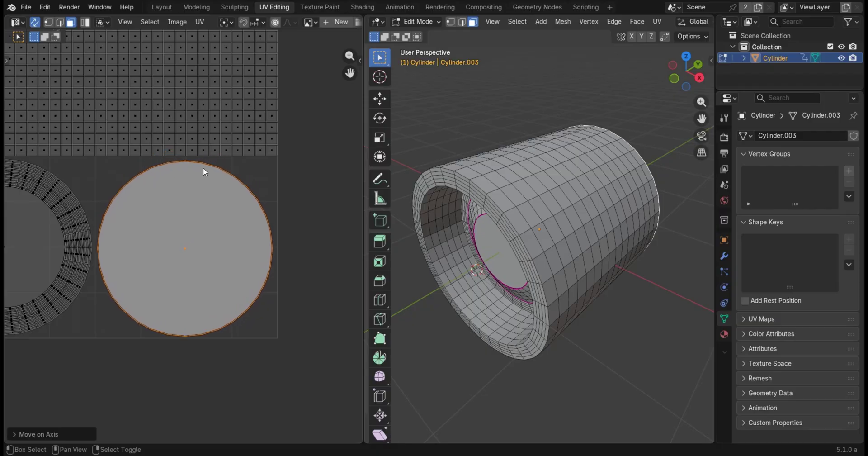
key(Right)
key(Right)
key(Right)
key(Down)
key(Down)
key(Up)
key(Up)
key(Up)
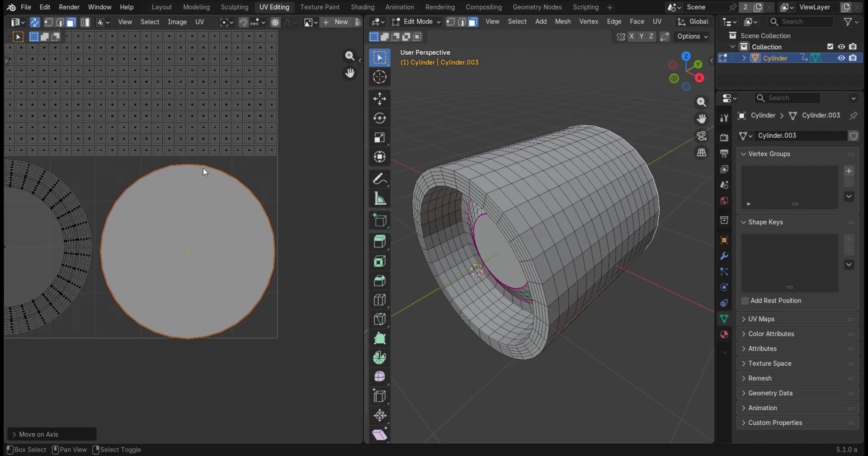
key(Up)
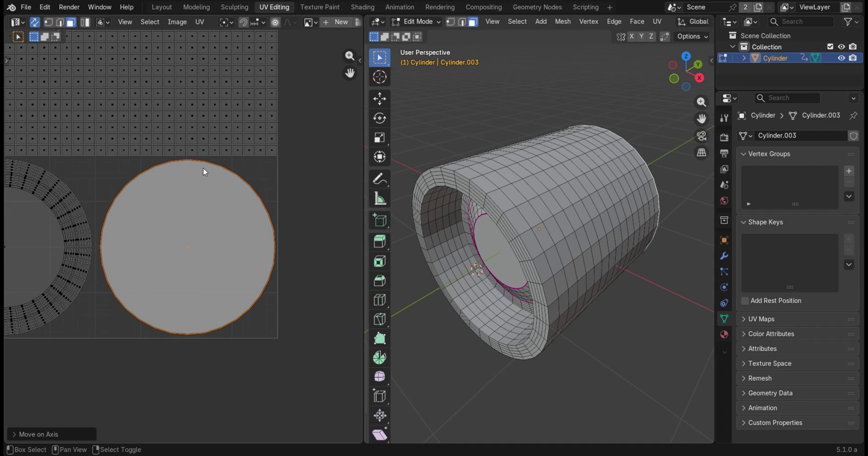
- Enable Emulate Numpad in Edit > Preferences > Input and minimize the Preferences window
click(45, 7)
click(102, 164)
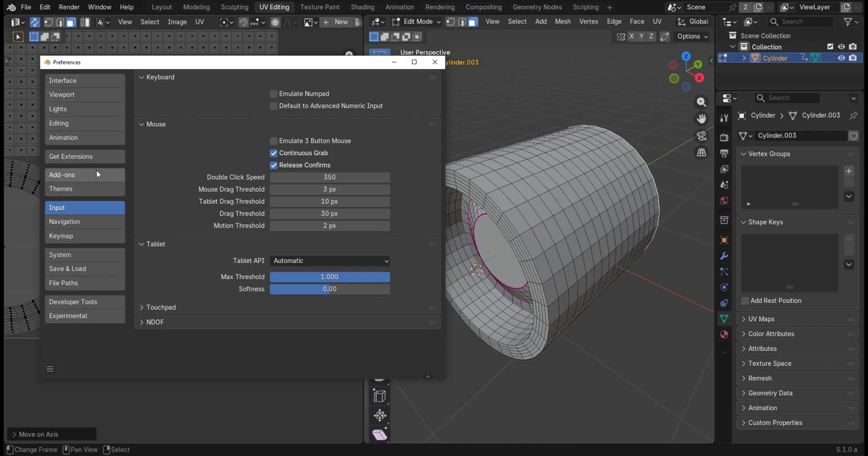
click(274, 94)
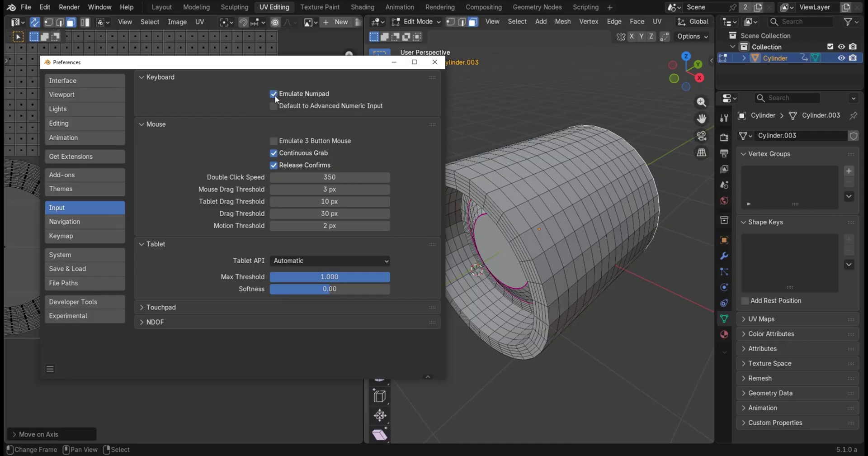
click(395, 63)
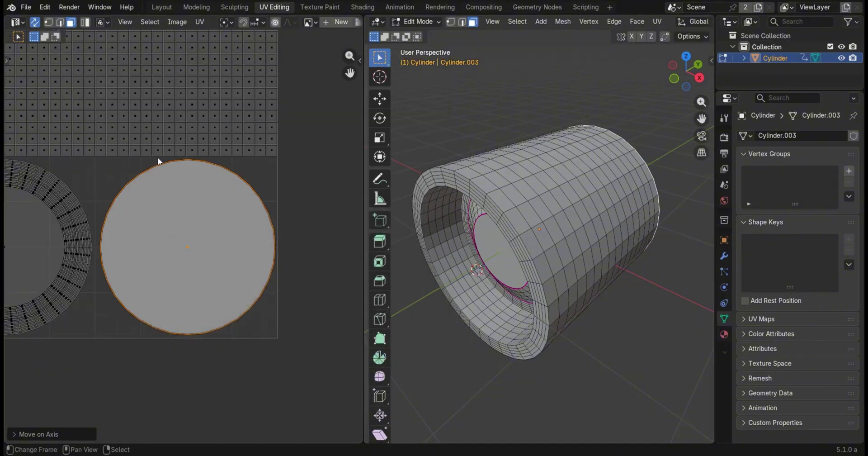
- Undo and redo the circle island's recent nudges, then pan the UV view to recentre it
key(ctrl+z)
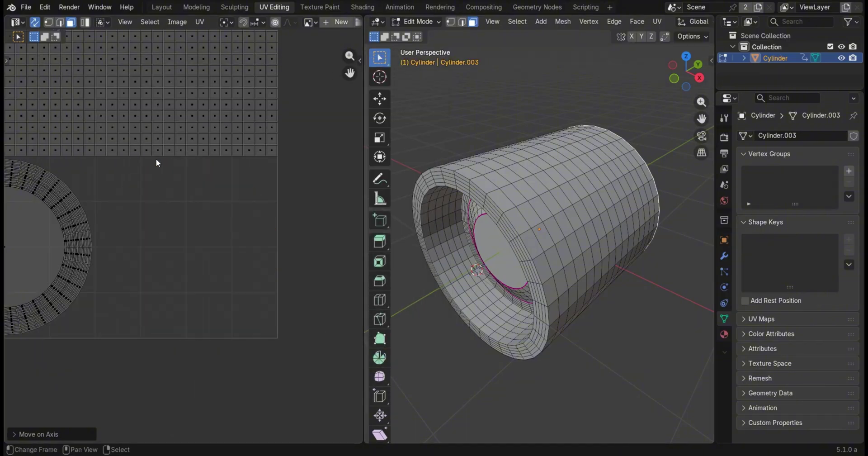
scroll(259, 139, down, 2)
scroll(244, 154, down, 2)
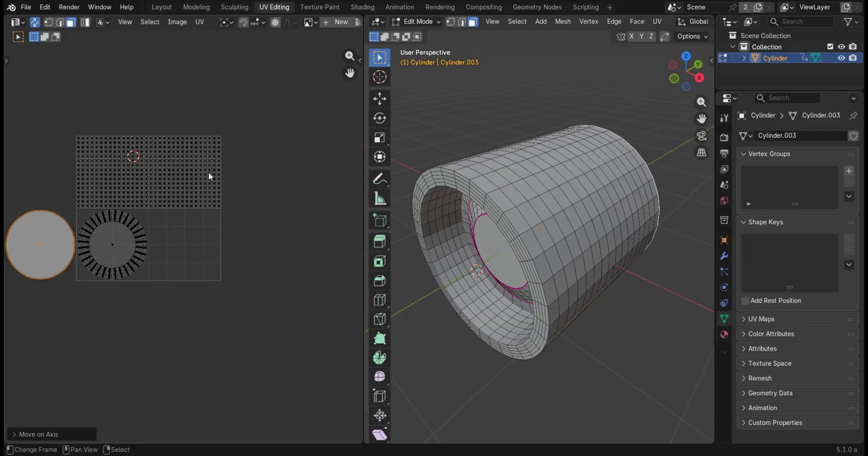
key(ctrl+shift+z)
key(ctrl+z)
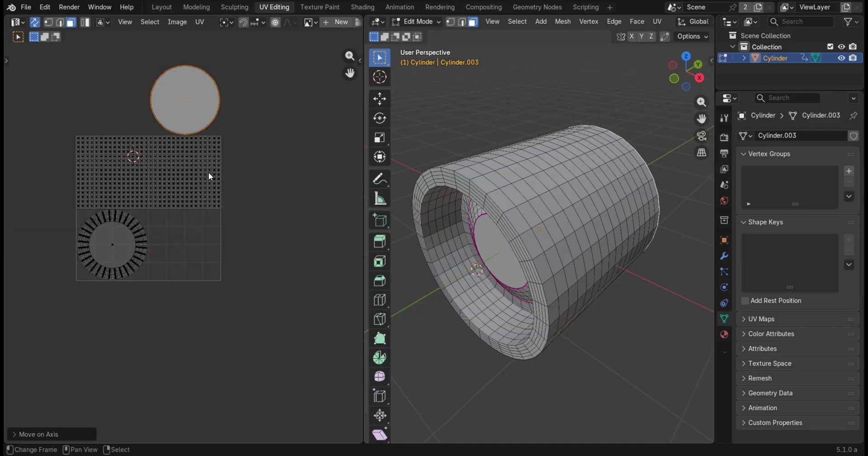
key(ctrl+shift+z)
key(ctrl+z)
key(ctrl+z)
key(ctrl+z)
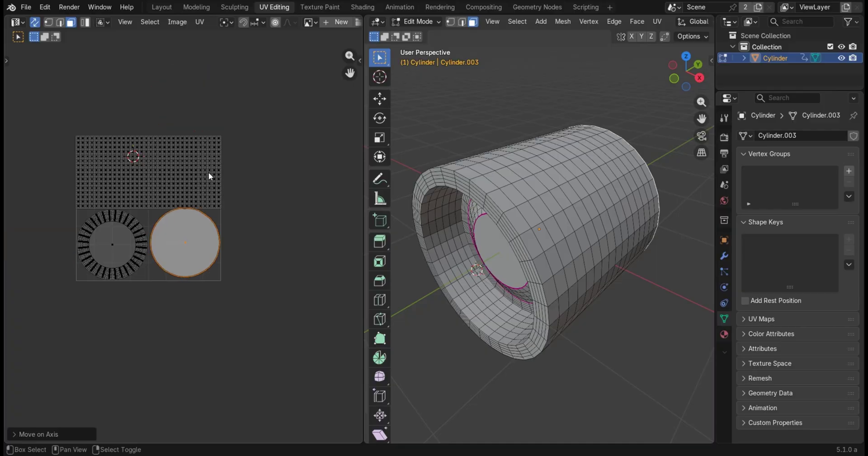
key(ctrl+shift+z)
key(ctrl+shift+z)
key(ctrl+z)
key(ctrl+z)
key(ctrl+z)
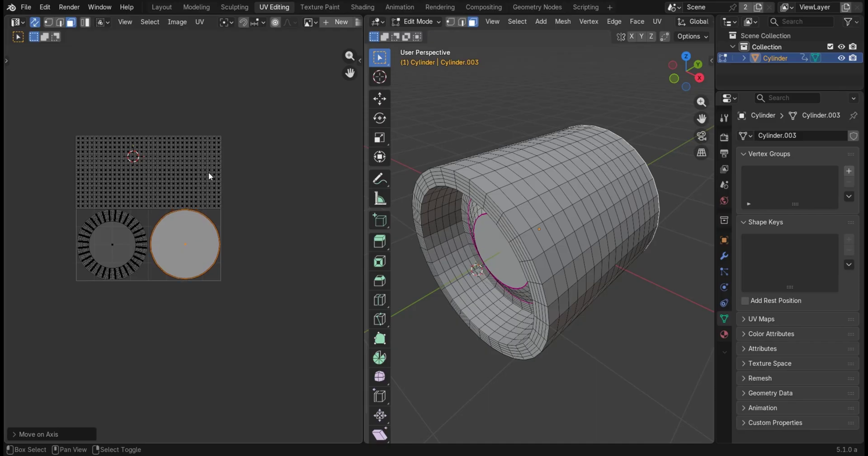
key(ctrl+z)
key(ctrl+z)
key(ctrl+z)
key(ctrl+z)
key(ctrl+shift+z)
key(ctrl+shift+z)
scroll(231, 182, up, 5)
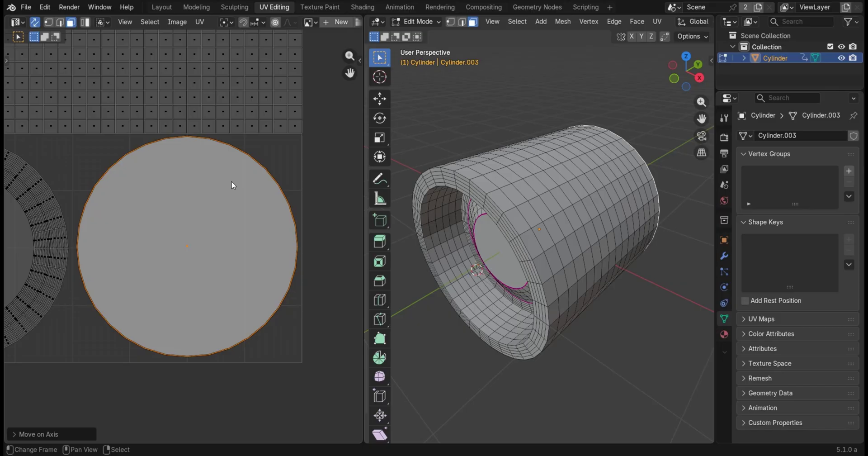
middle_drag(234, 166, 249, 183)
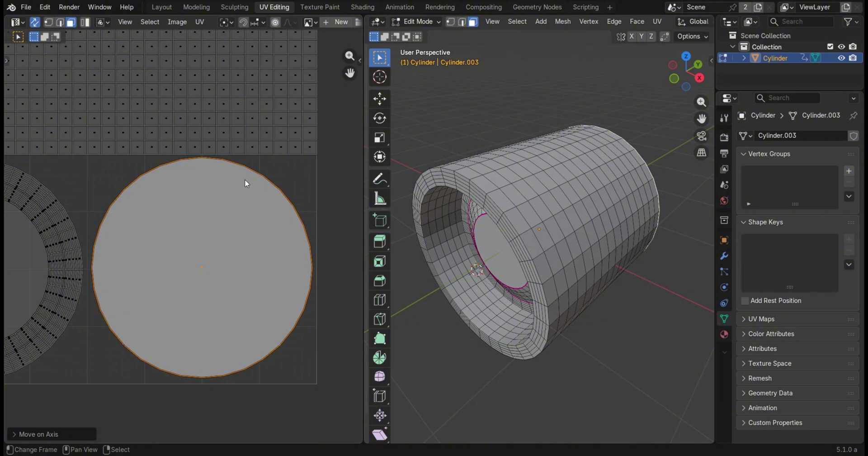
- Press Home to frame the whole UV tile with the side strip, ring and disc
key(Home)
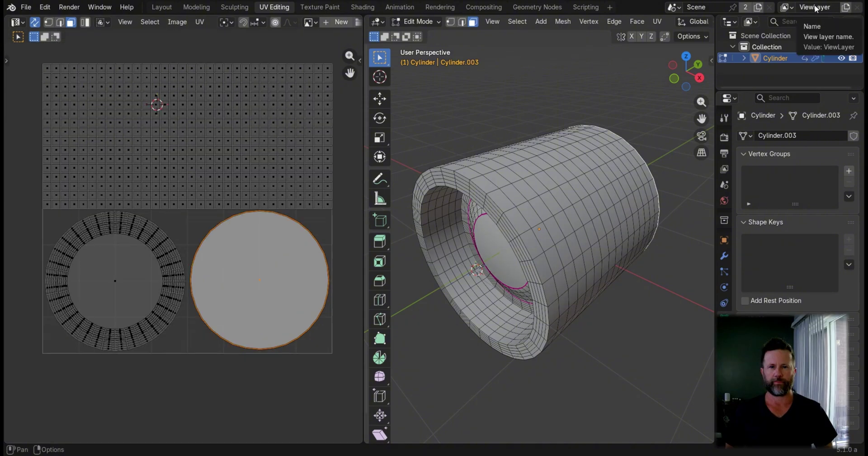